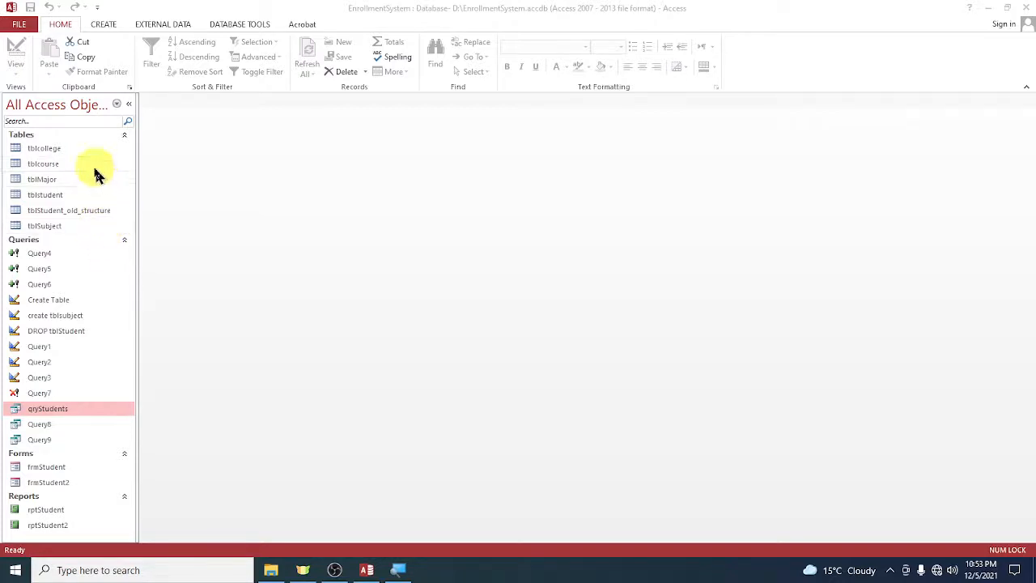
pyautogui.click(66, 151)
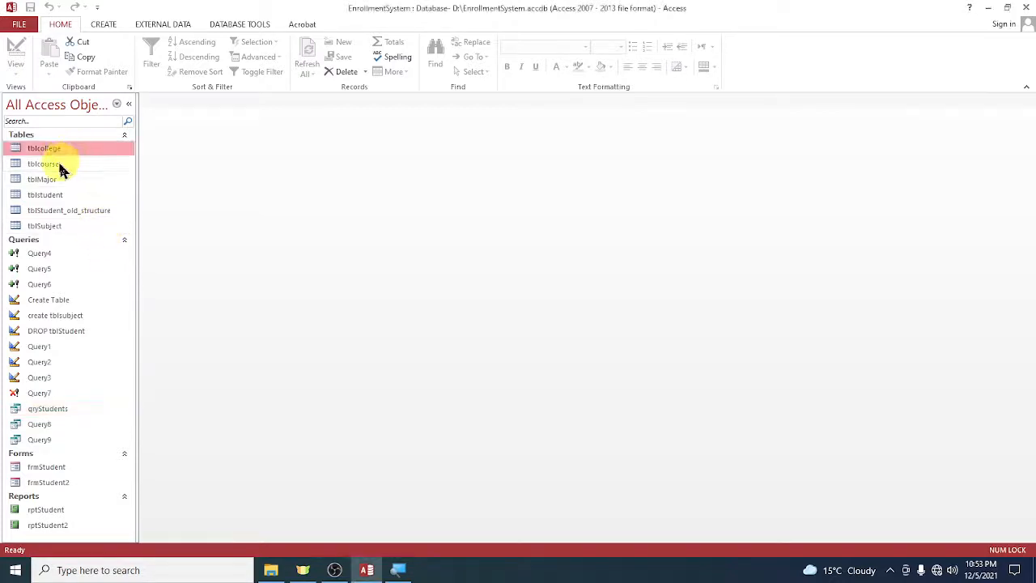
pyautogui.click(60, 164)
pyautogui.click(57, 179)
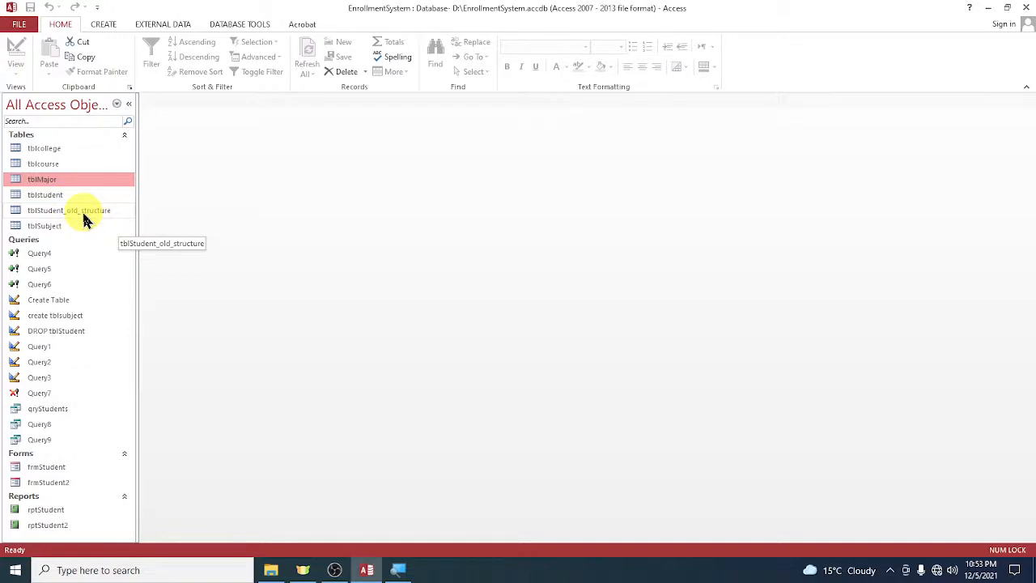
# Rename the table tblStudent_old_structure to tblStudent_new.
pyautogui.click(73, 212)
pyautogui.rightClick(70, 217)
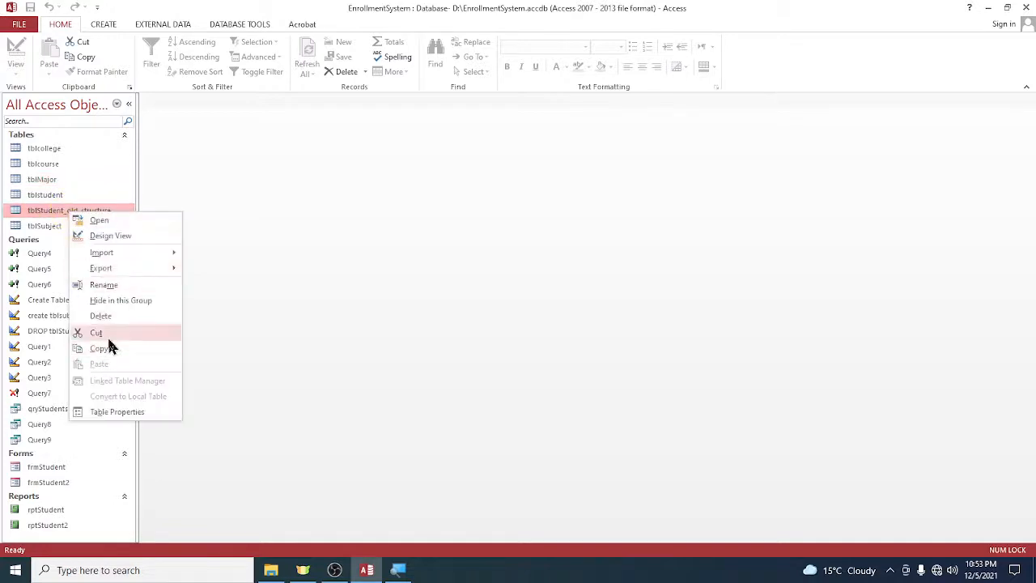
pyautogui.click(104, 285)
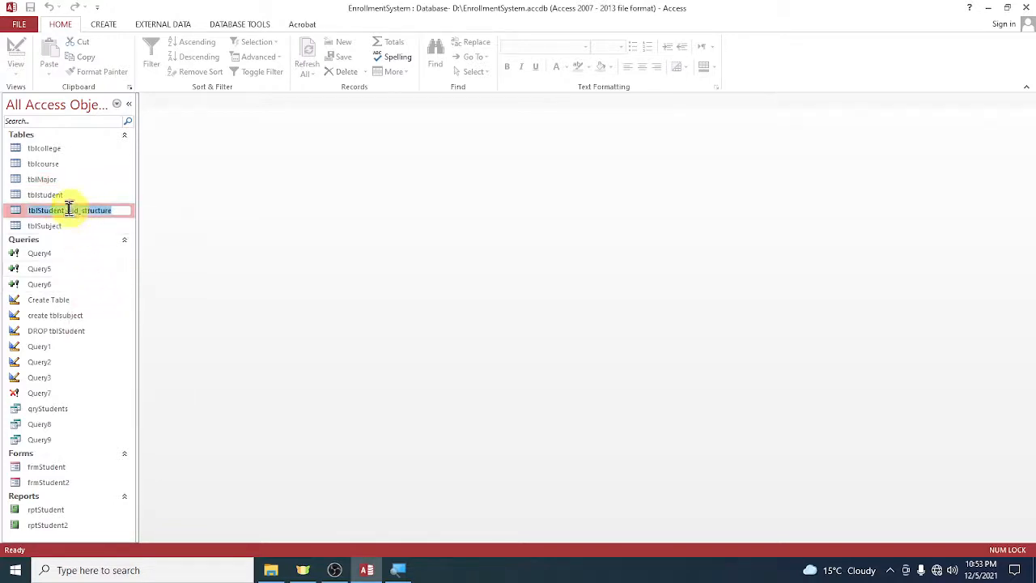
pyautogui.moveTo(68, 210); pyautogui.dragTo(159, 214)
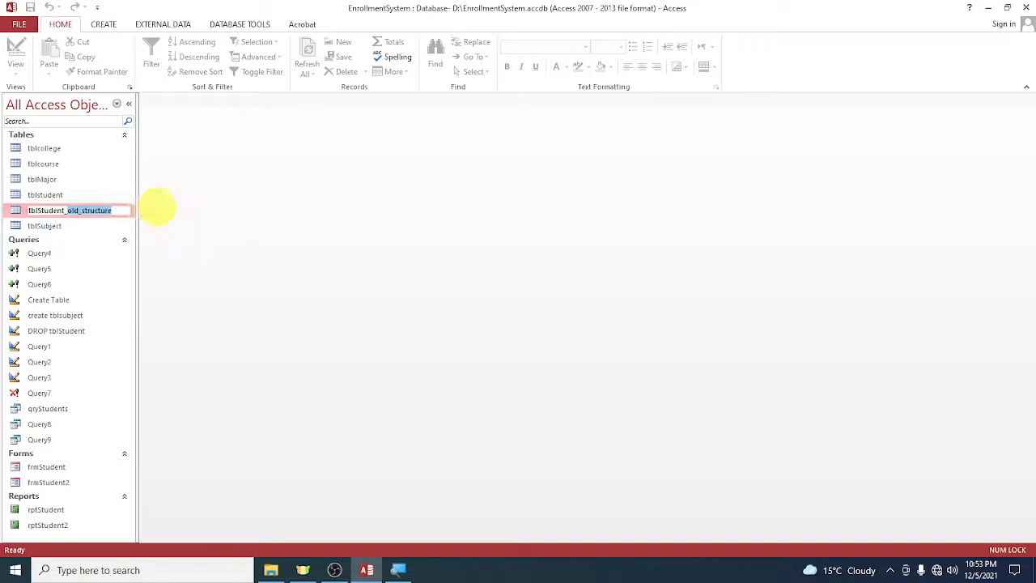
pyautogui.press('Return')
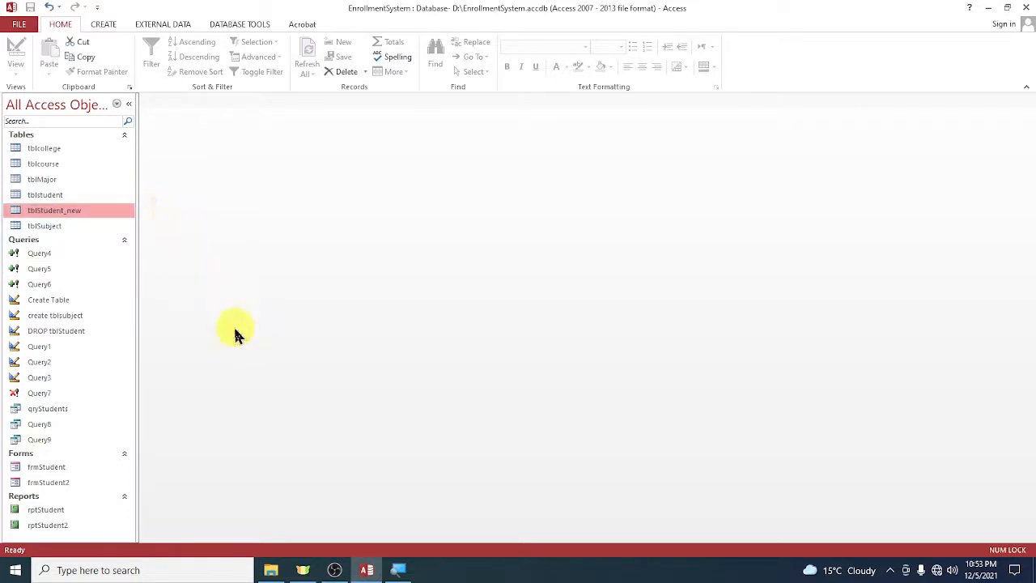
# Examine the CollegeID, CourseID and MajorID fields in the design of tblStudent_new, and close the table.
pyautogui.rightClick(102, 214)
pyautogui.click(142, 235)
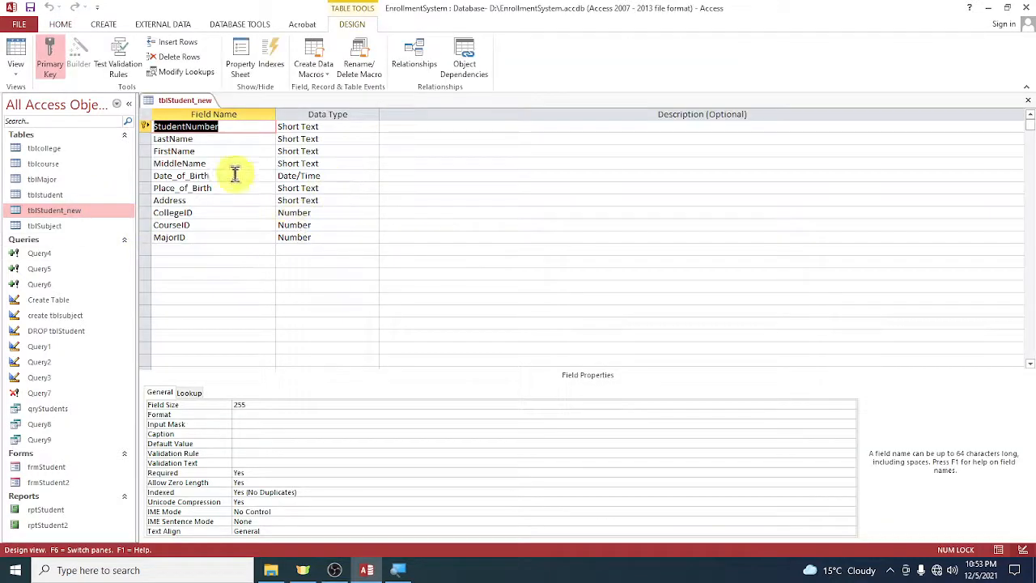
pyautogui.click(206, 215)
pyautogui.click(206, 226)
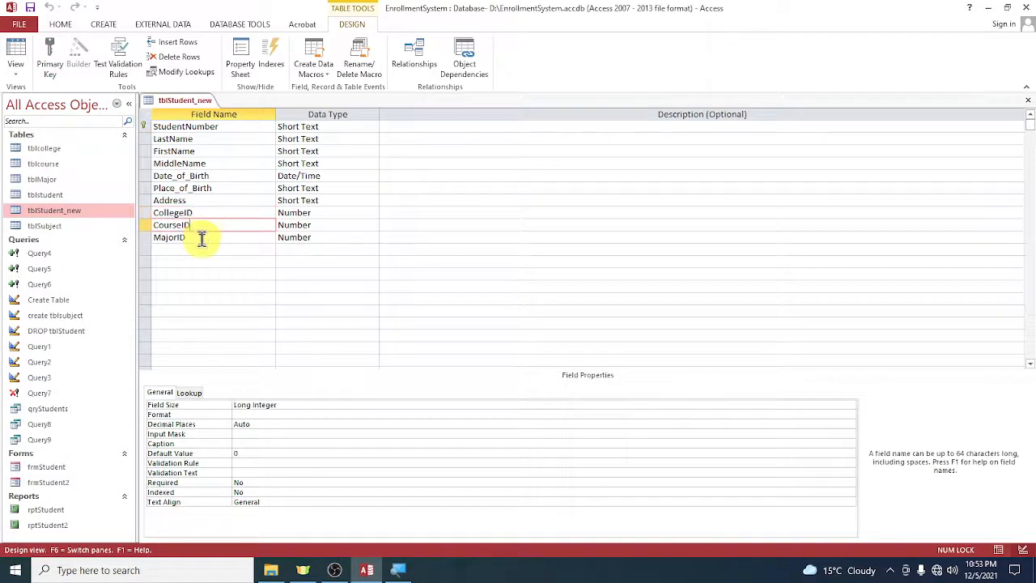
pyautogui.click(202, 238)
pyautogui.click(271, 213)
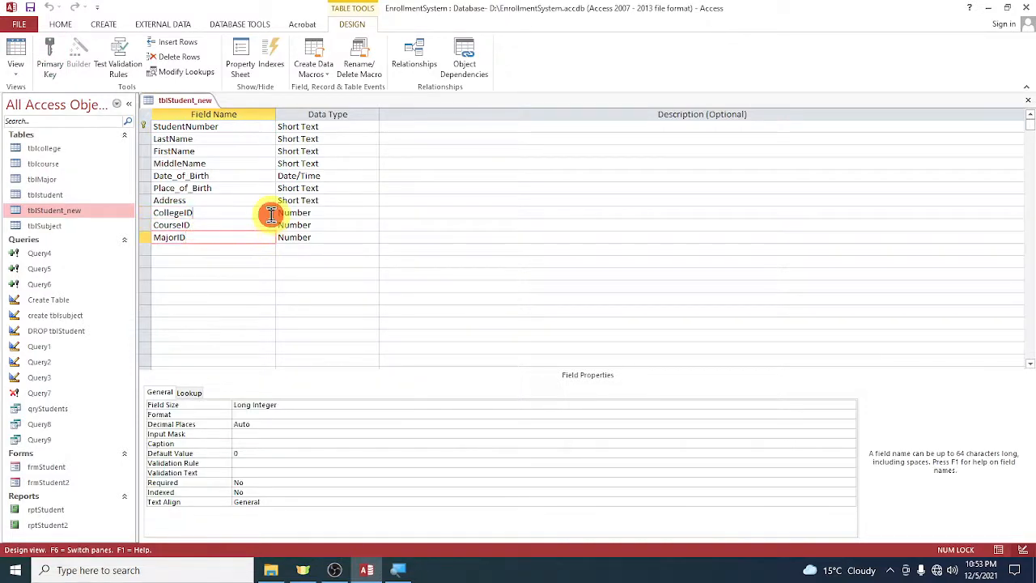
pyautogui.click(274, 237)
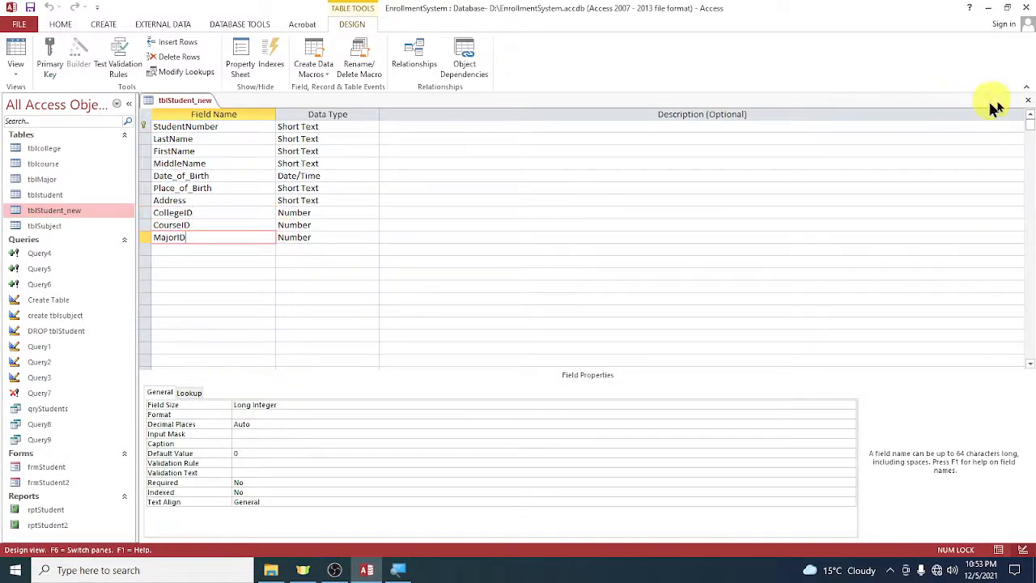
pyautogui.click(1028, 100)
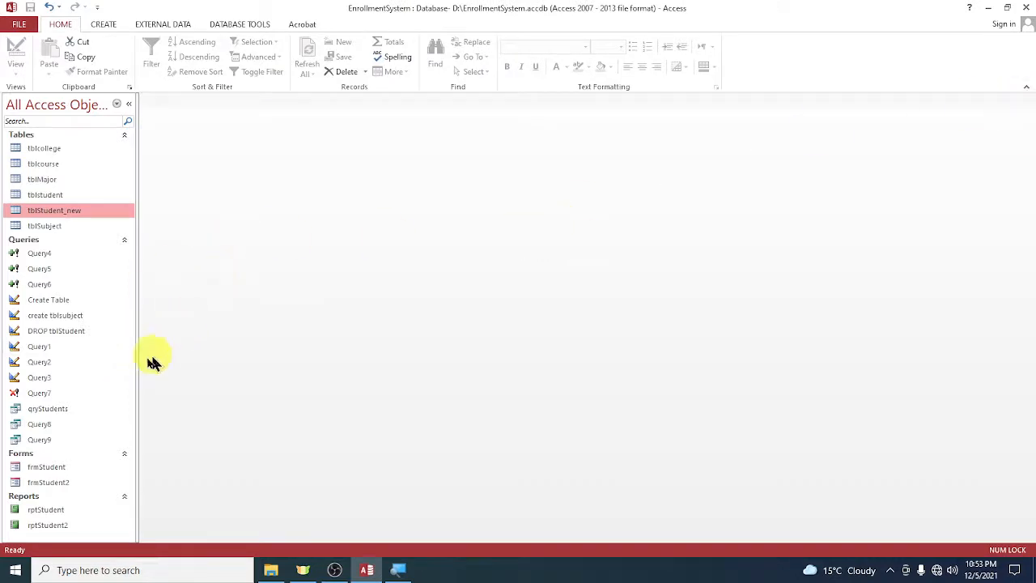
# Review the table joins in the design of the qryStudents query, spreading the tables apart, and close it without saving.
pyautogui.rightClick(53, 413)
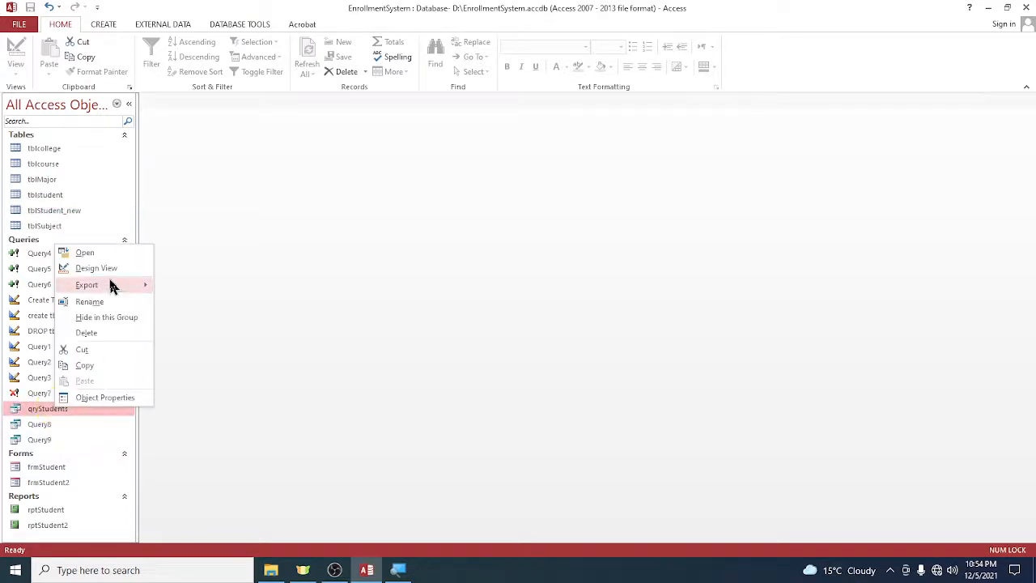
pyautogui.click(99, 268)
pyautogui.moveTo(329, 218); pyautogui.dragTo(280, 259)
pyautogui.moveTo(458, 204); pyautogui.dragTo(608, 243)
pyautogui.moveTo(475, 251); pyautogui.dragTo(465, 277)
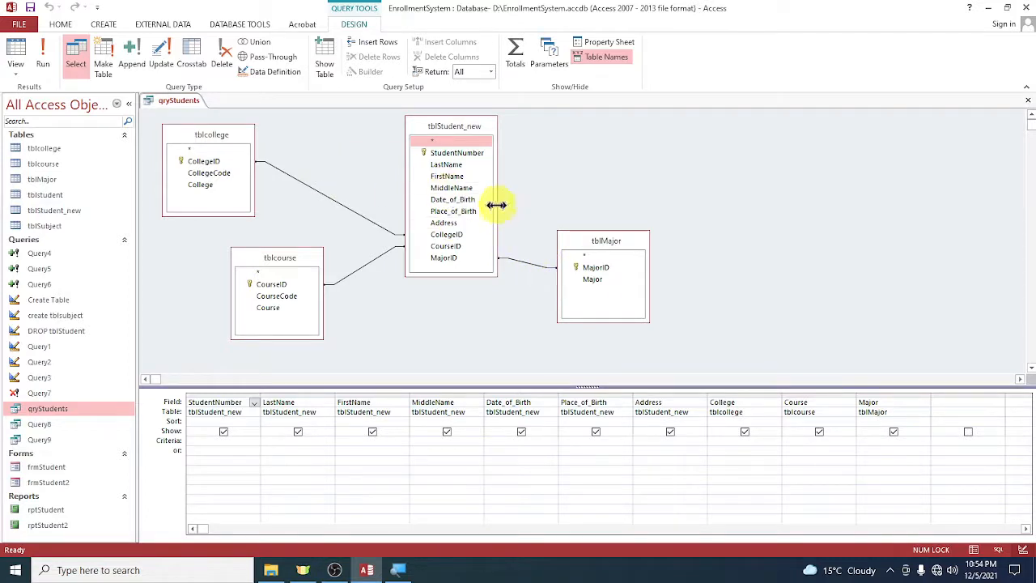
pyautogui.click(1028, 99)
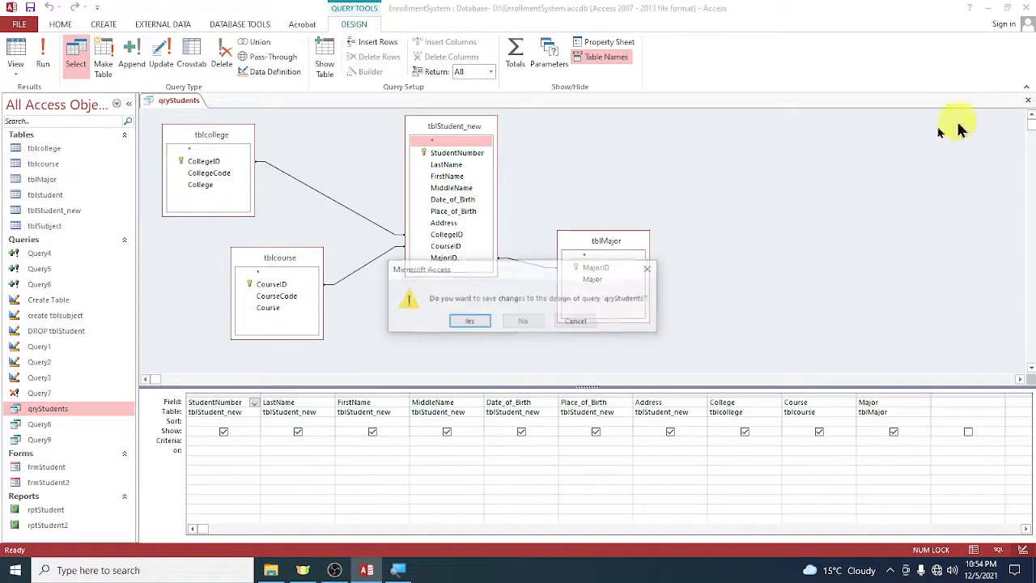
pyautogui.click(513, 320)
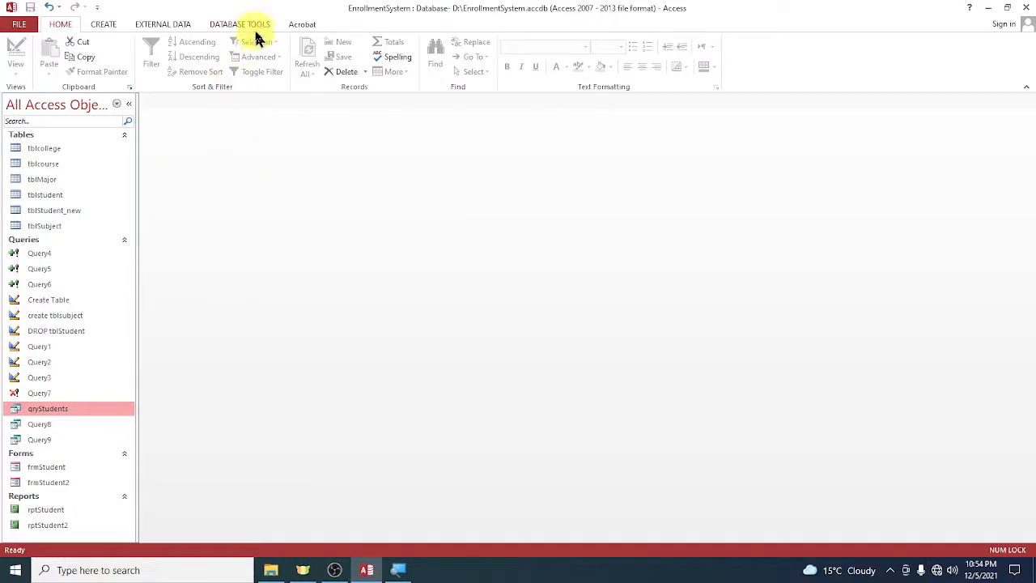
# Open the database's Relationships window.
pyautogui.click(242, 24)
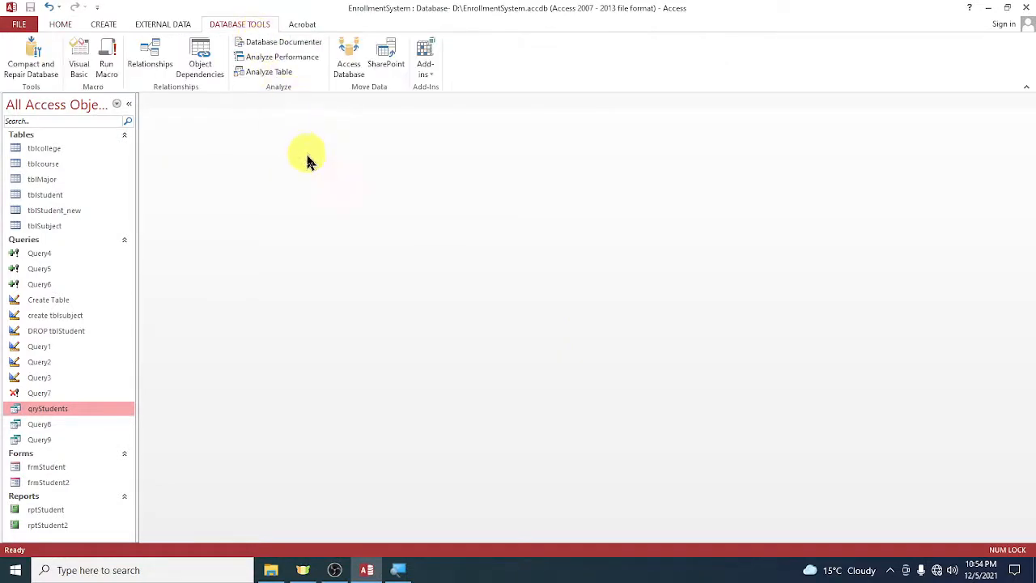
pyautogui.click(160, 62)
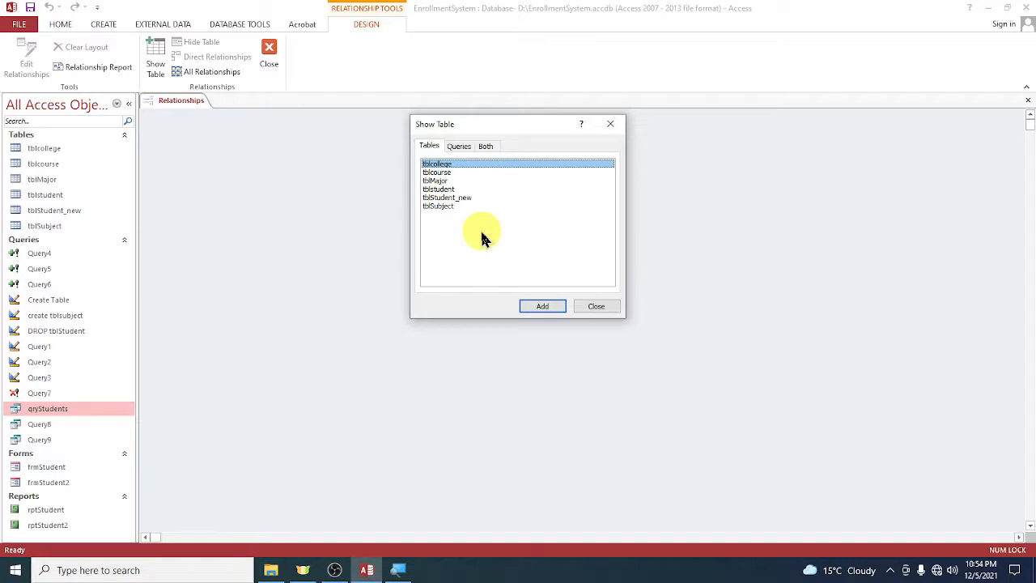
pyautogui.keyDown('ctrl'); pyautogui.click(451, 173); pyautogui.keyUp('ctrl')
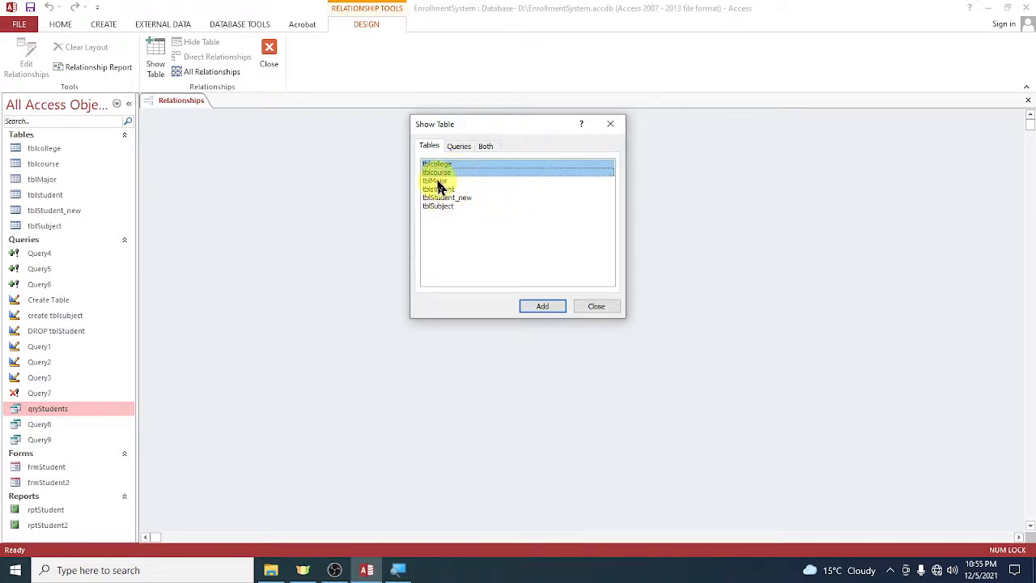
pyautogui.keyDown('ctrl'); pyautogui.click(438, 181); pyautogui.keyUp('ctrl')
pyautogui.moveTo(462, 192); pyautogui.dragTo(464, 196)
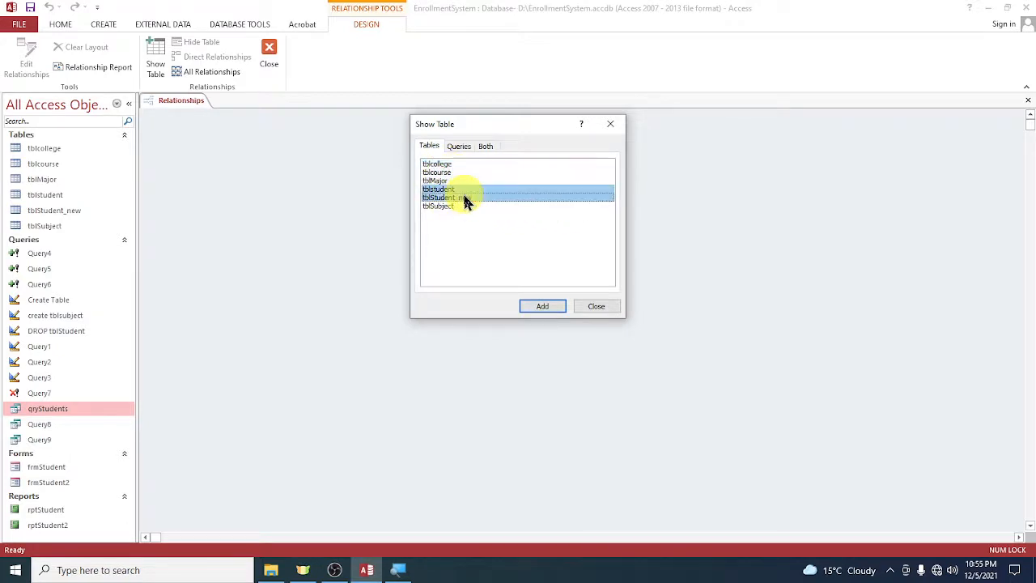
# Add the tables tblcollege, tblcourse, tblMajor and tblStudent_new to the relationships layout.
pyautogui.click(452, 165)
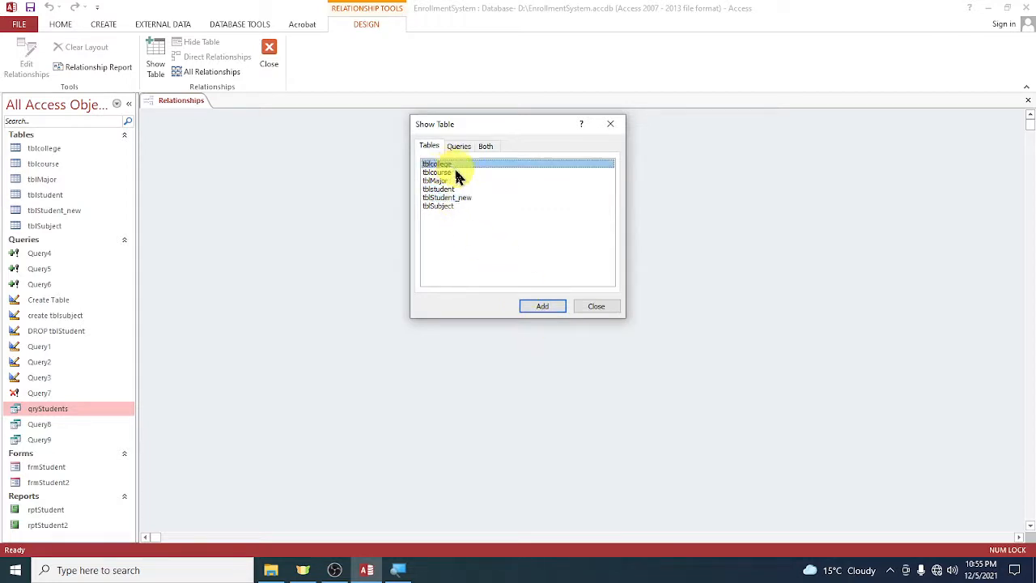
pyautogui.keyDown('ctrl'); pyautogui.click(447, 173); pyautogui.keyUp('ctrl')
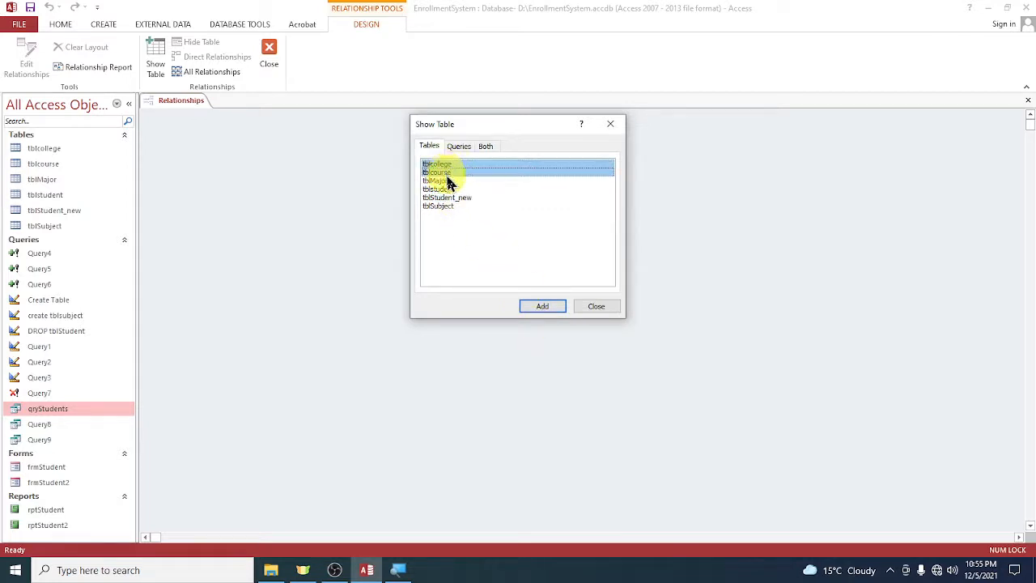
pyautogui.keyDown('ctrl'); pyautogui.click(445, 181); pyautogui.keyUp('ctrl')
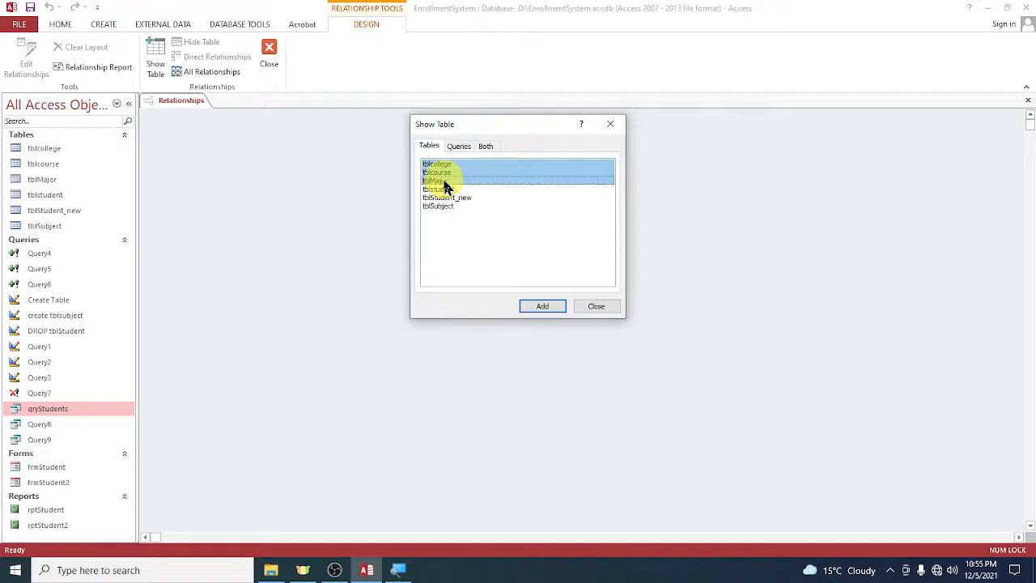
pyautogui.keyDown('ctrl'); pyautogui.click(465, 191); pyautogui.keyUp('ctrl')
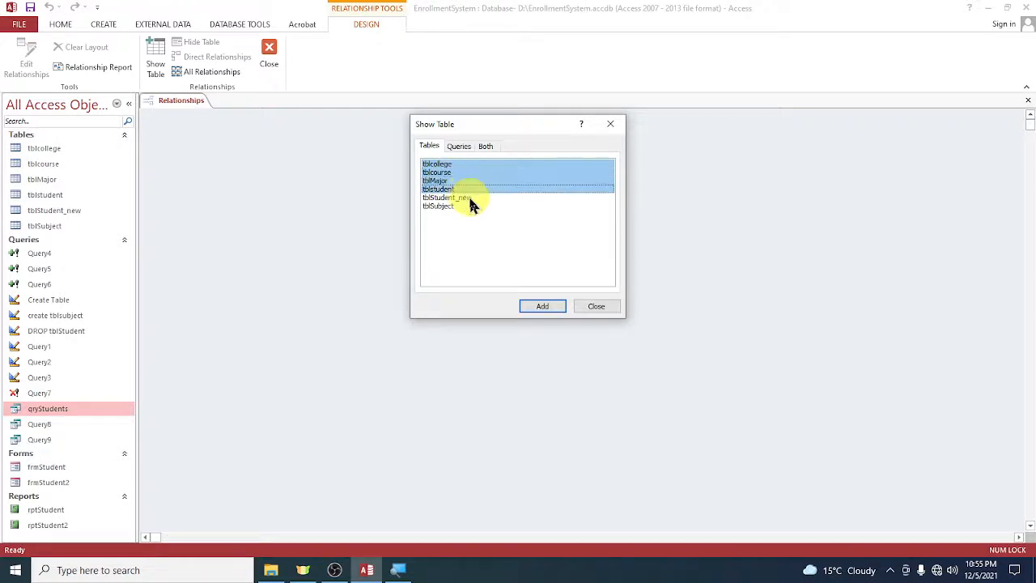
pyautogui.keyDown('ctrl'); pyautogui.click(438, 199); pyautogui.keyUp('ctrl')
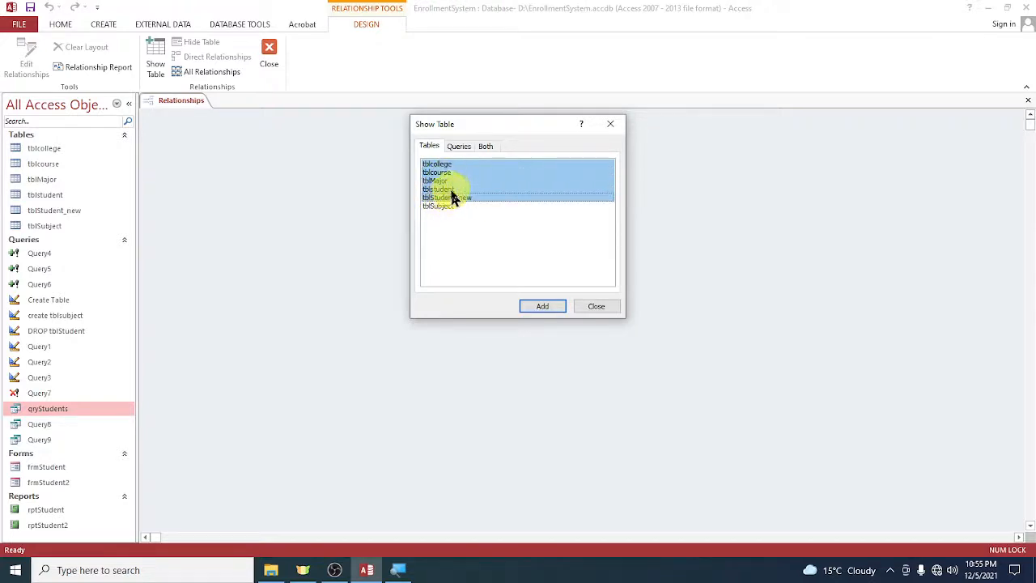
pyautogui.keyDown('ctrl'); pyautogui.click(447, 190); pyautogui.keyUp('ctrl')
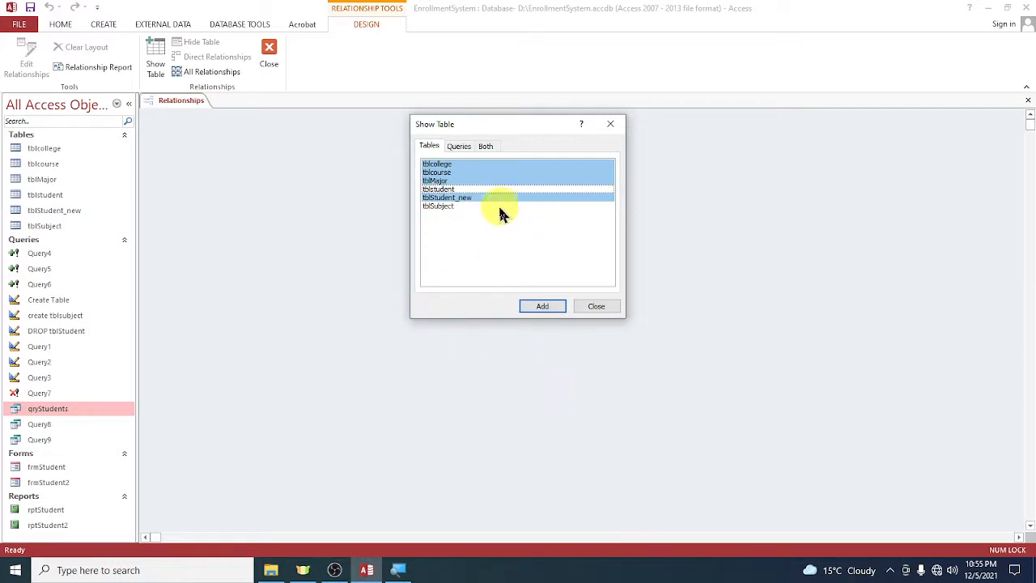
pyautogui.click(548, 309)
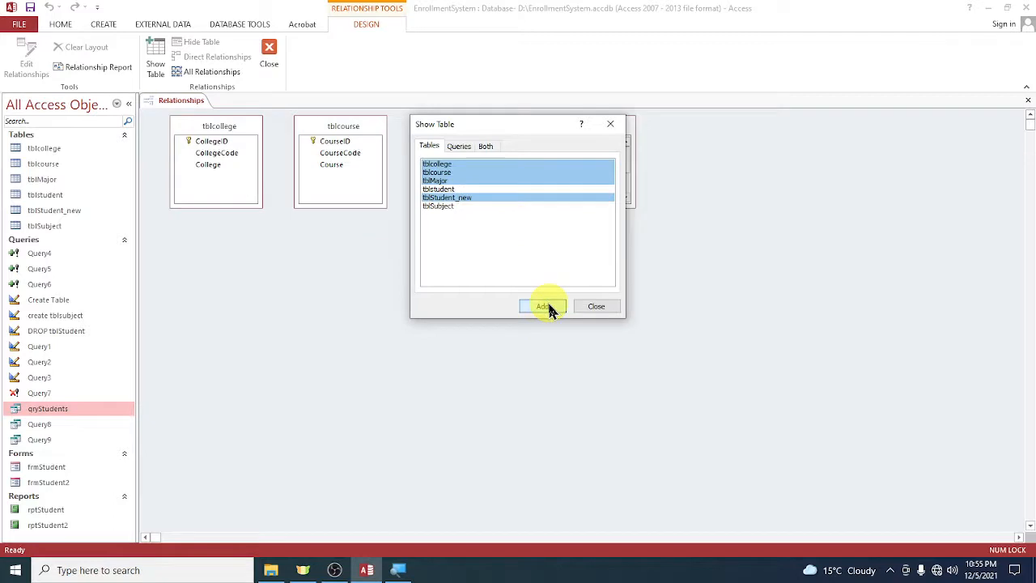
pyautogui.click(612, 309)
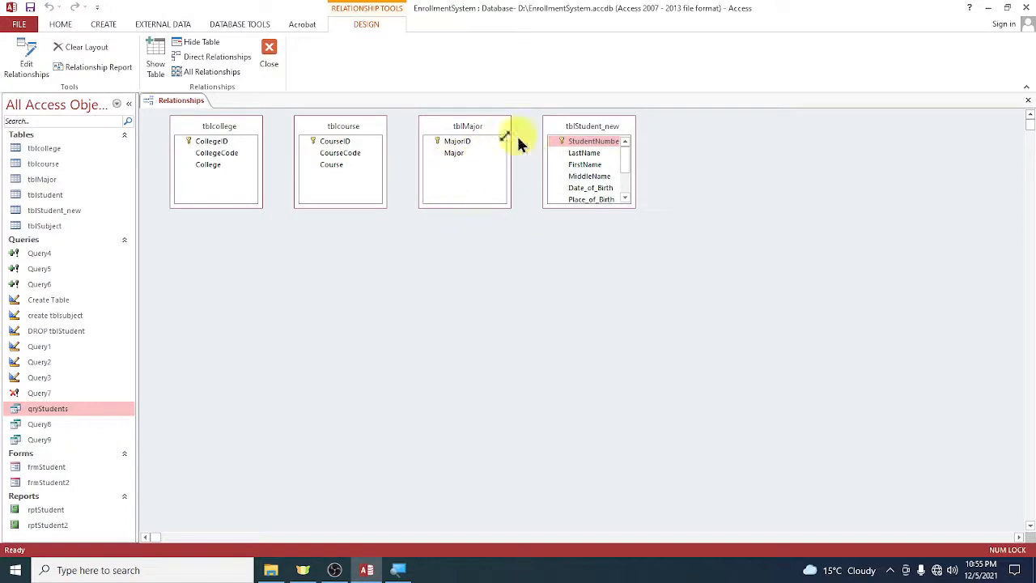
# Arrange tblcourse below tblcollege, tblStudent_new in the middle and tblMajor beyond it, and enlarge tblStudent_new to show all its fields.
pyautogui.moveTo(335, 127); pyautogui.dragTo(204, 255)
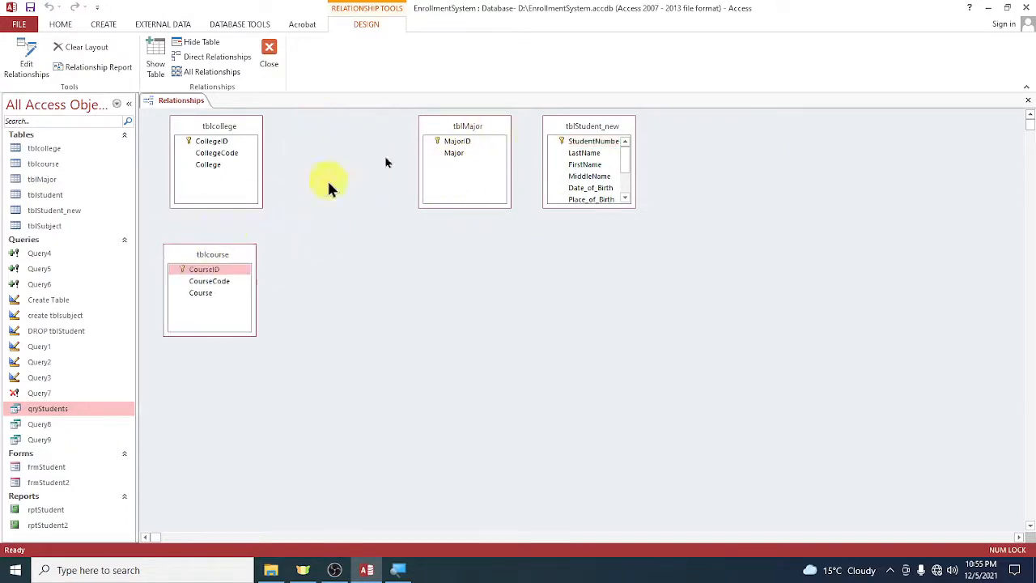
pyautogui.moveTo(578, 129); pyautogui.dragTo(336, 176)
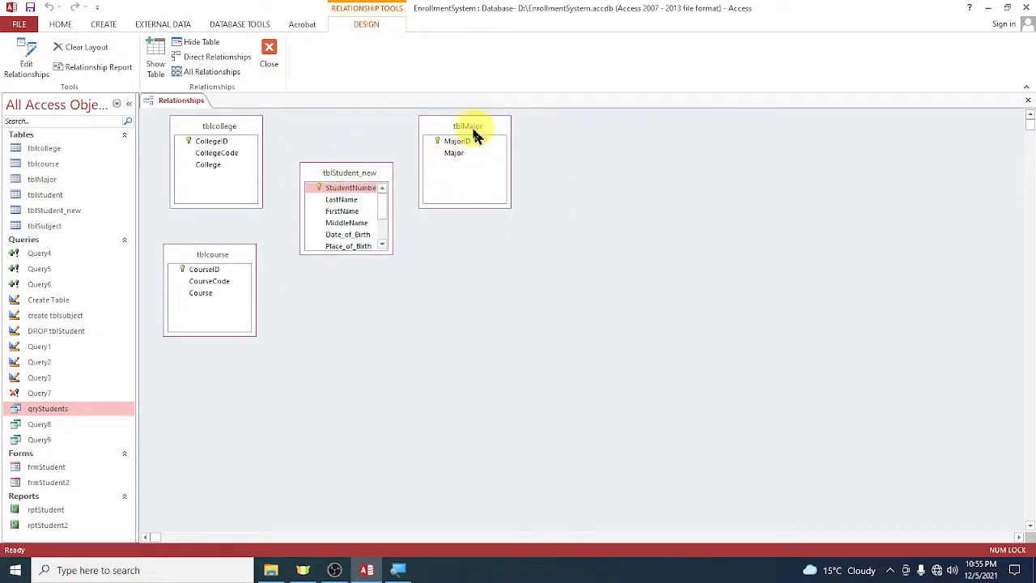
pyautogui.moveTo(473, 132); pyautogui.dragTo(521, 180)
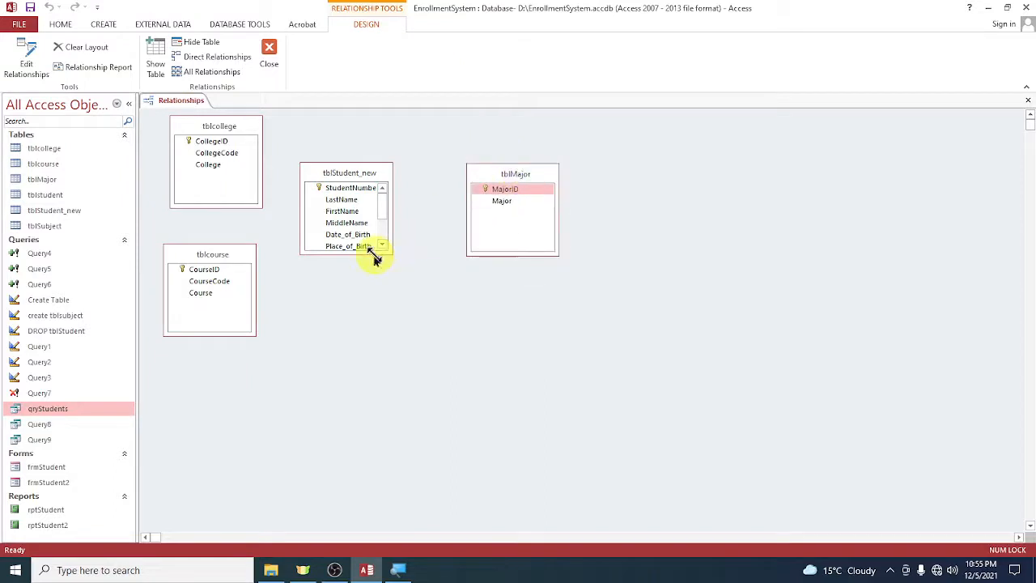
pyautogui.moveTo(359, 255); pyautogui.dragTo(360, 306)
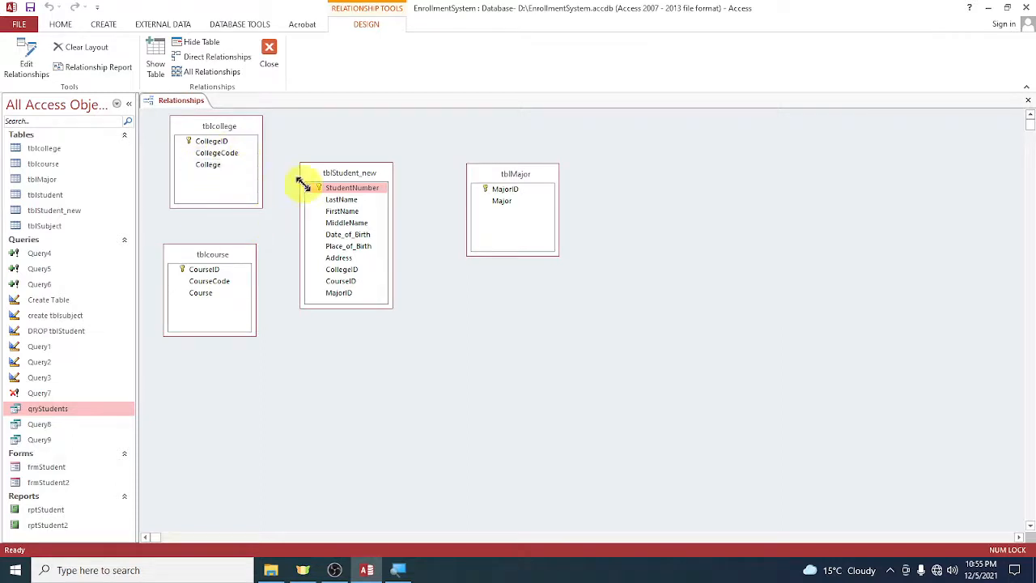
pyautogui.moveTo(331, 174); pyautogui.dragTo(357, 168)
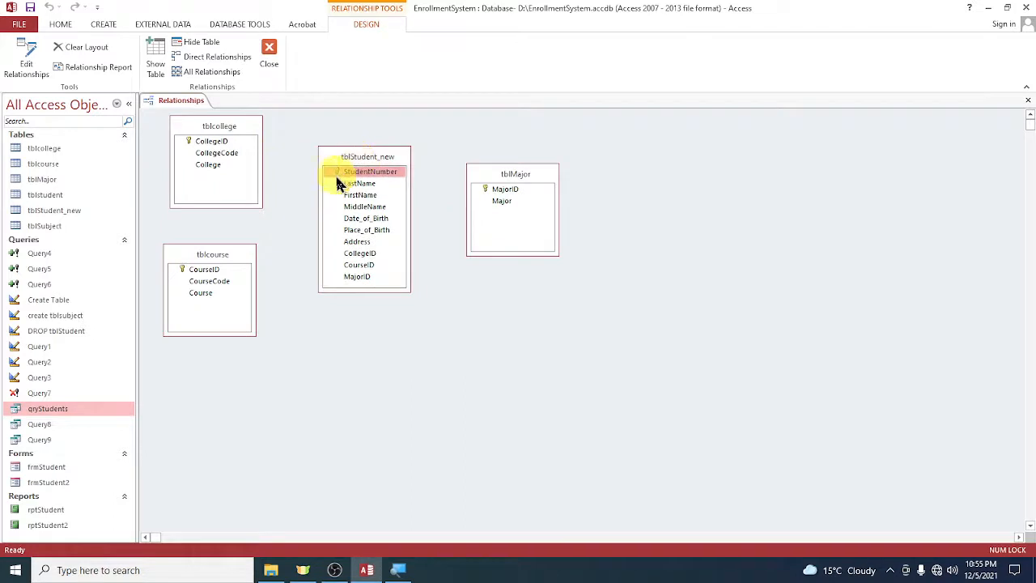
# Relate CollegeID in tblcollege to CollegeID in tblStudent_new without enforcing referential integrity, and close the Relationships window.
pyautogui.click(213, 143)
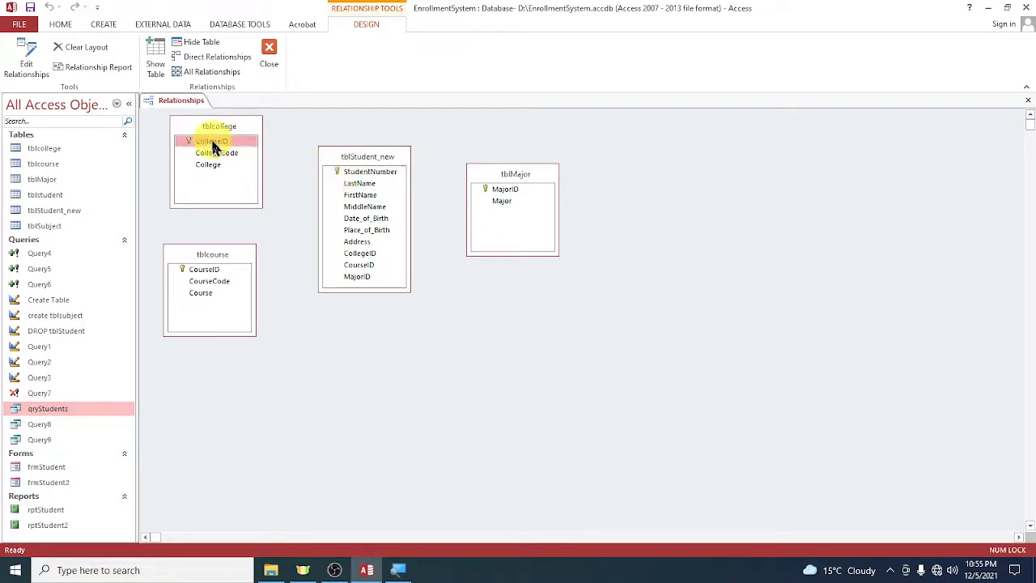
pyautogui.moveTo(215, 145); pyautogui.dragTo(239, 154)
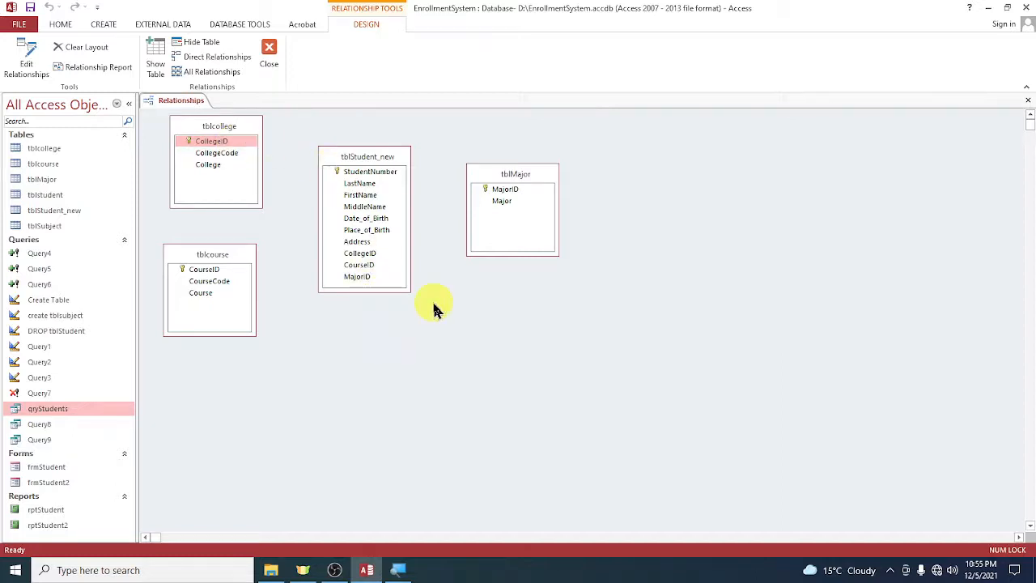
pyautogui.moveTo(210, 149); pyautogui.dragTo(364, 259)
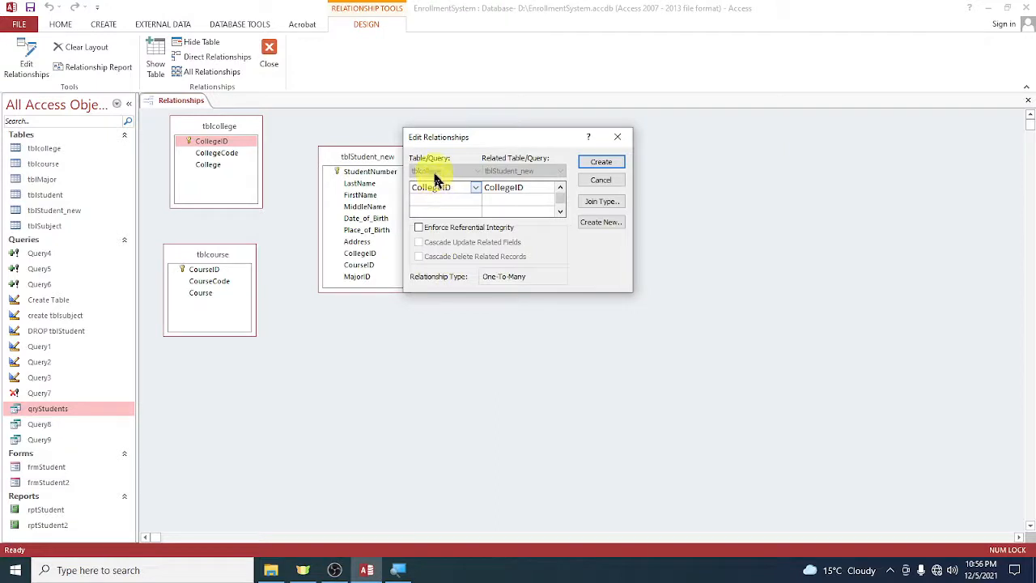
pyautogui.click(515, 191)
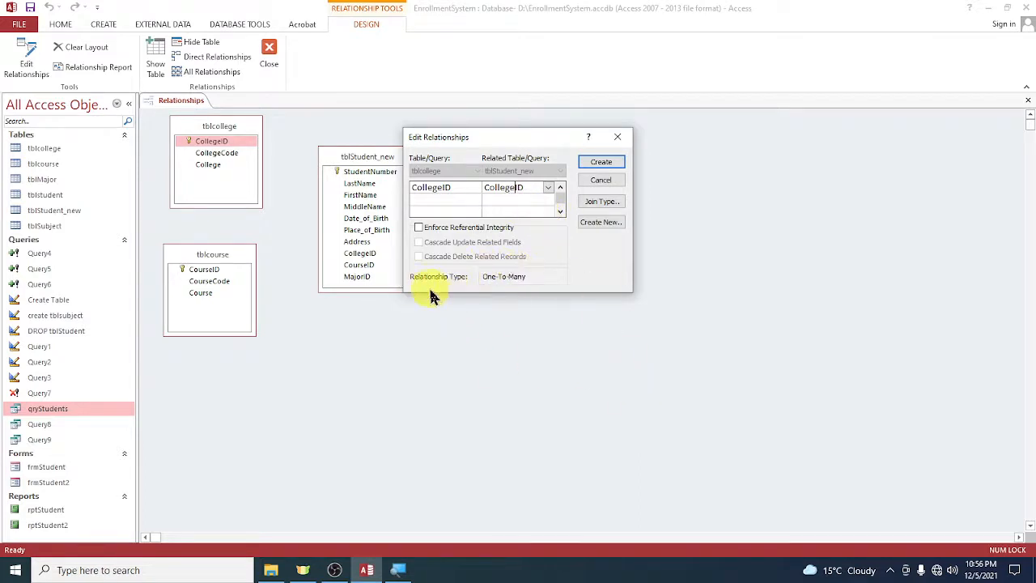
pyautogui.click(397, 570)
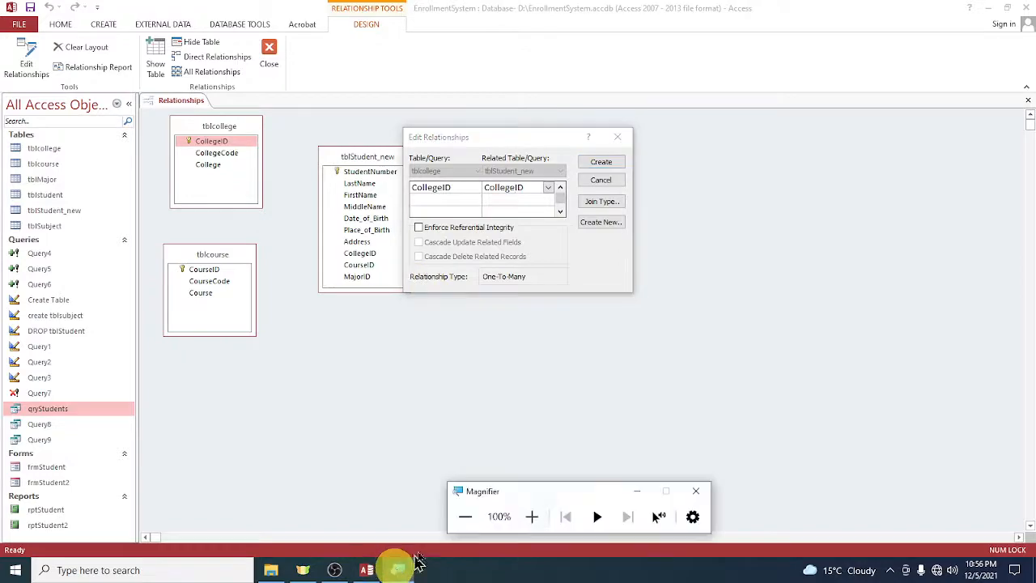
pyautogui.click(528, 518)
pyautogui.click(528, 519)
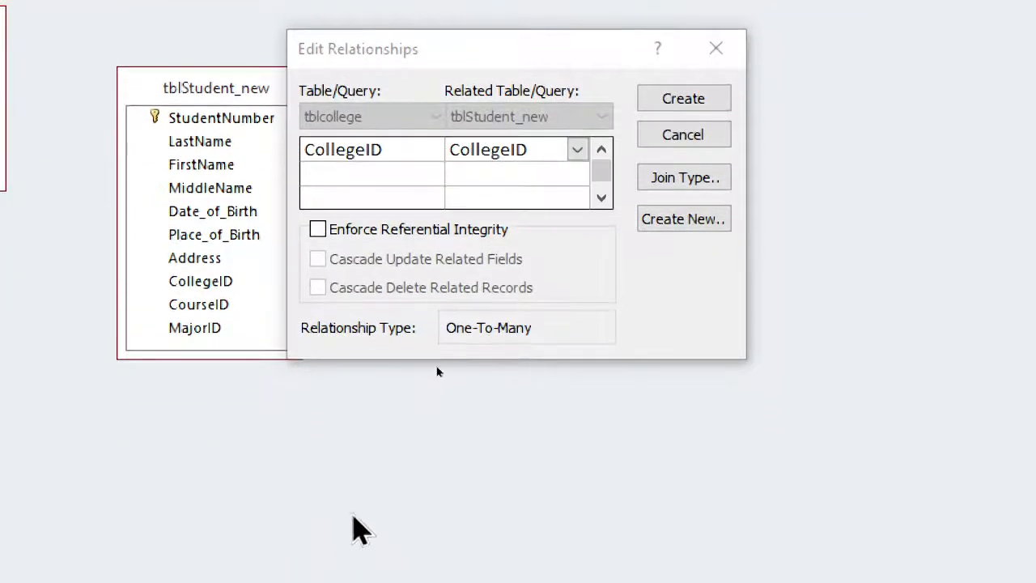
pyautogui.click(492, 330)
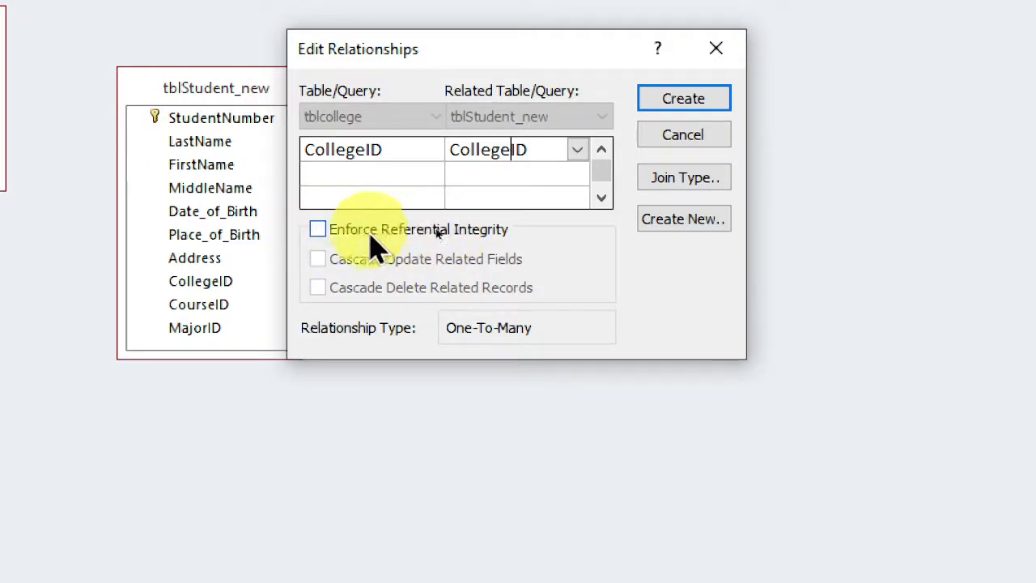
pyautogui.click(674, 104)
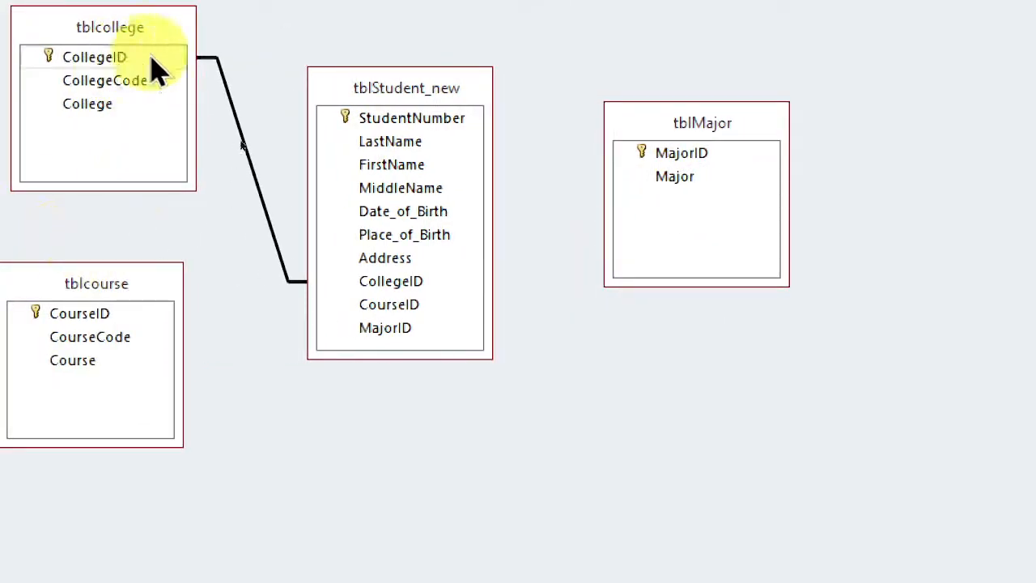
pyautogui.click(195, 127)
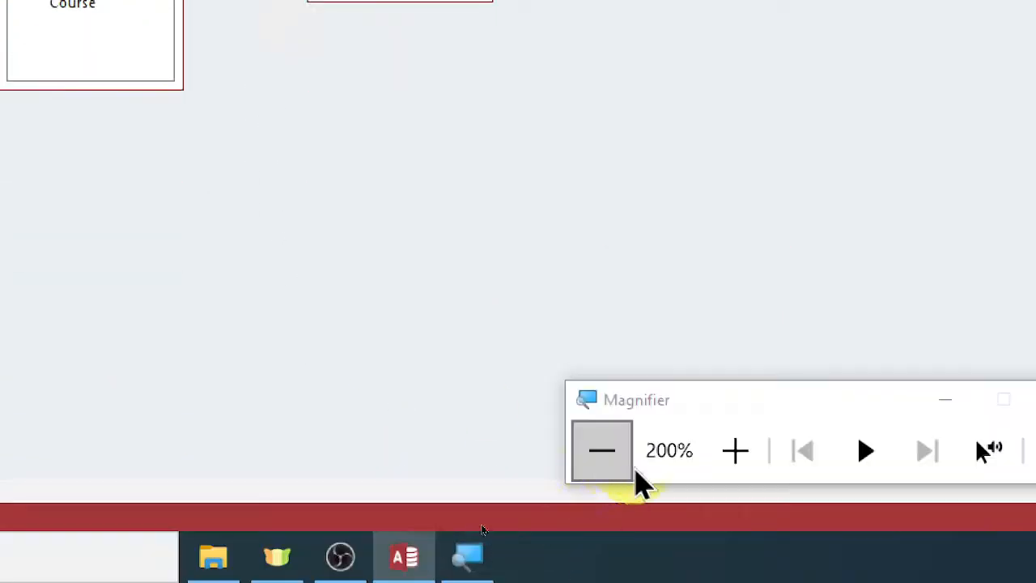
pyautogui.click(601, 470)
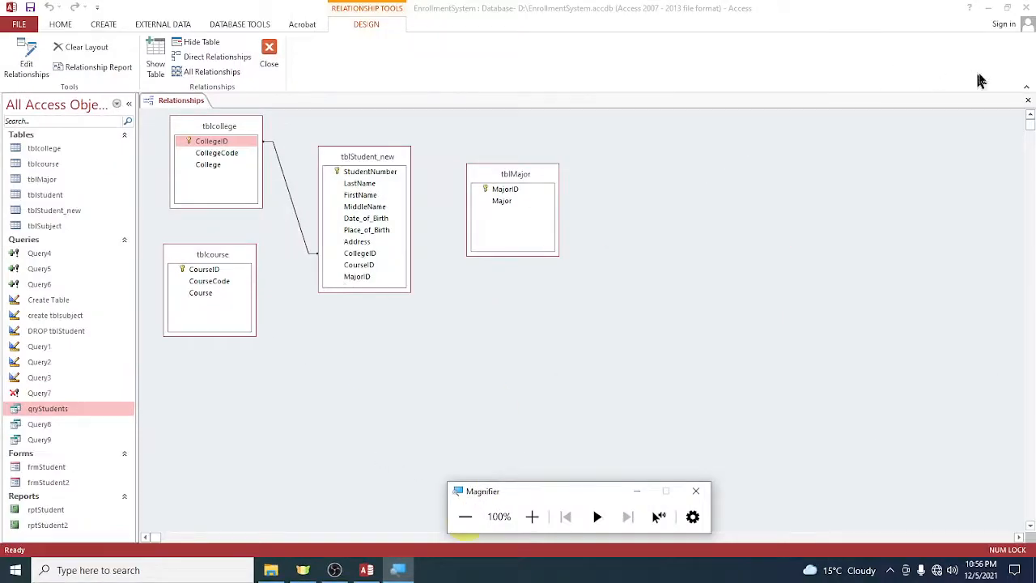
pyautogui.click(1028, 99)
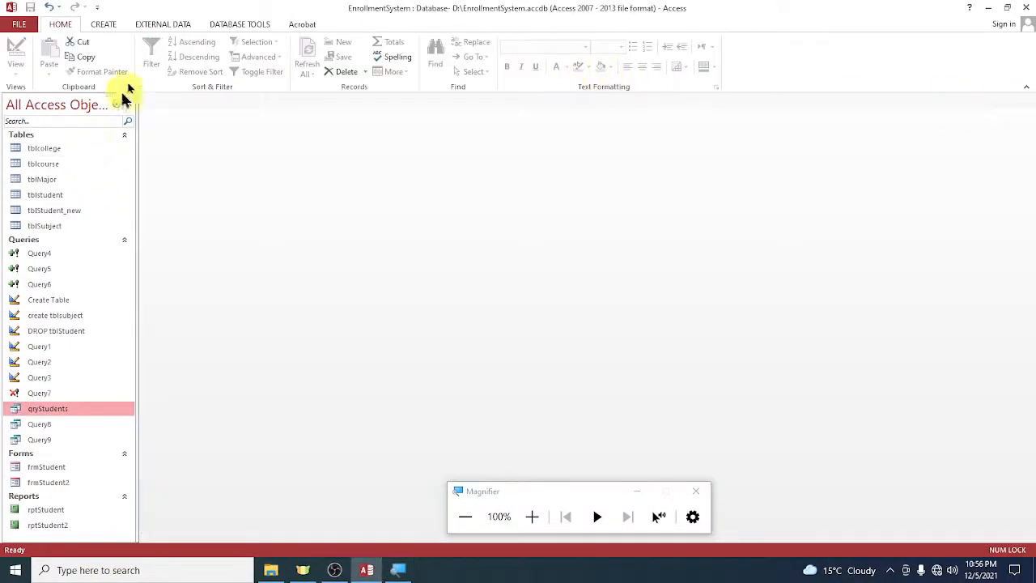
# Open tblStudent_new and start a new record with the student's number, last name and first name.
pyautogui.doubleClick(68, 212)
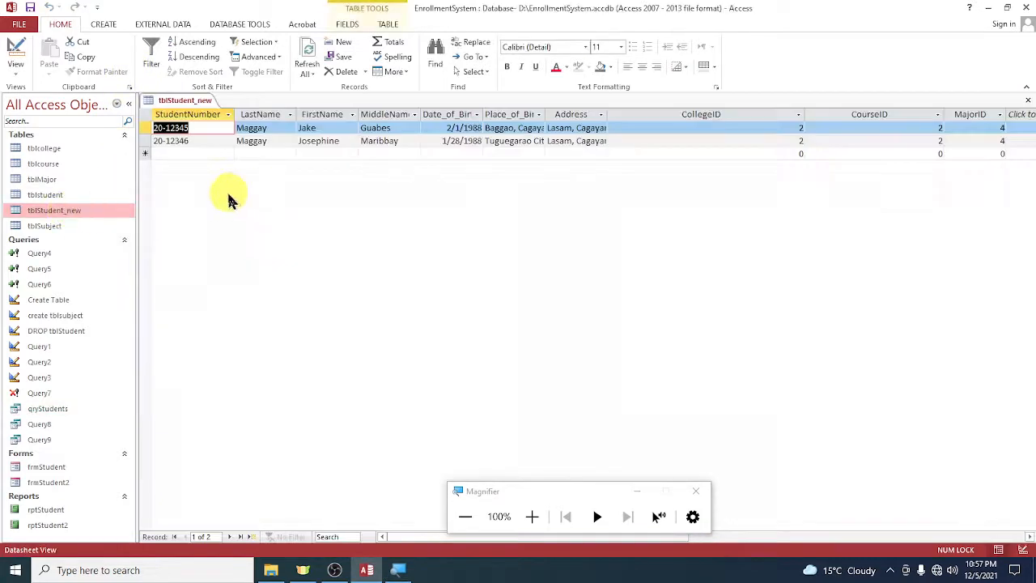
pyautogui.click(186, 155)
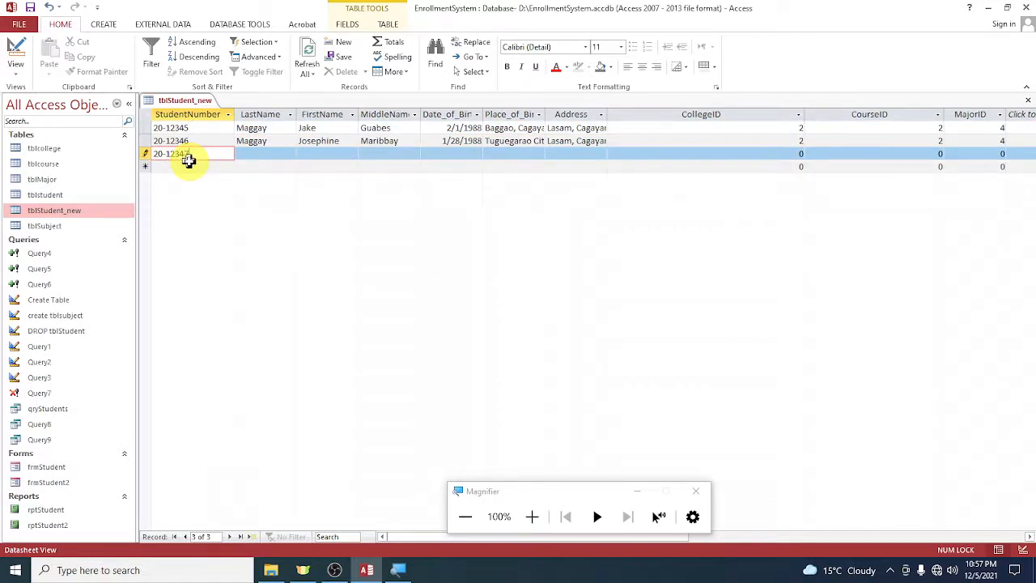
pyautogui.press('Tab')
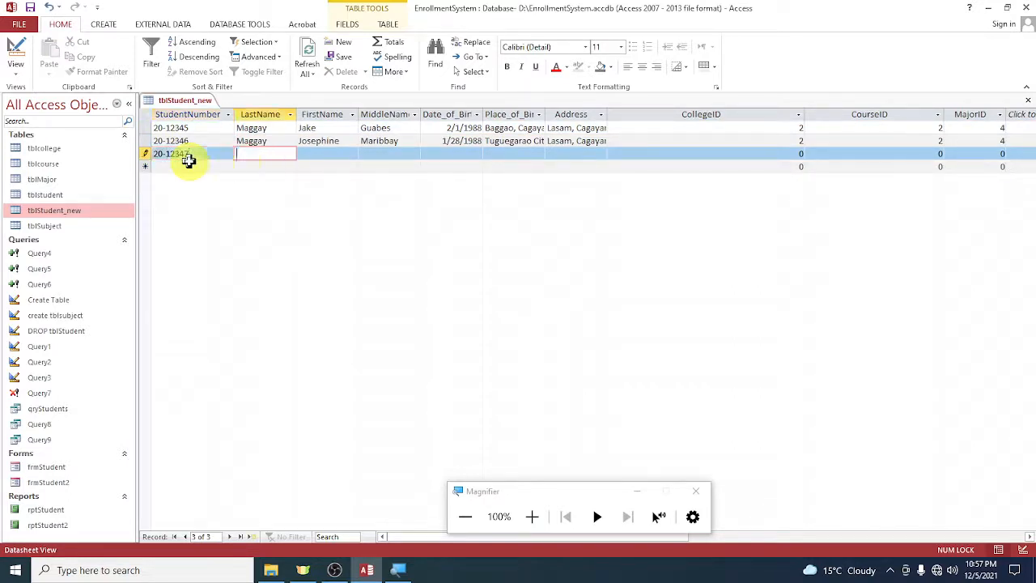
pyautogui.press('Tab')
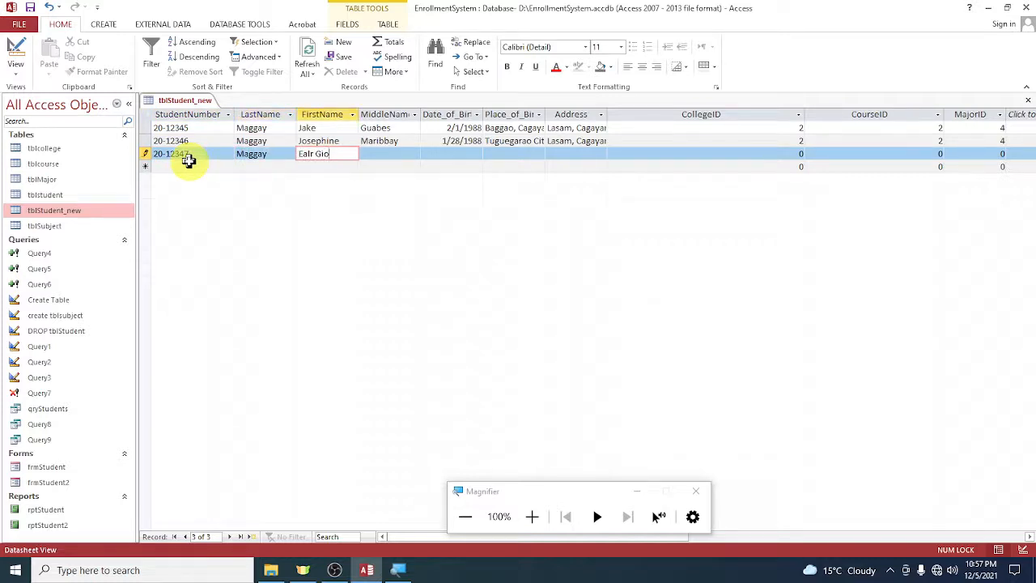
pyautogui.press('Tab')
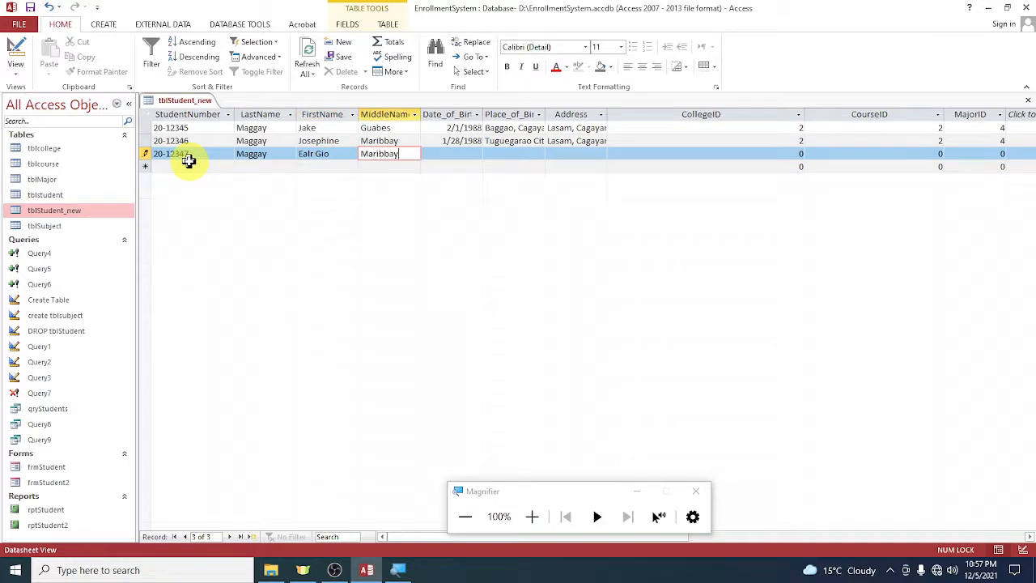
# Fill in the new student's date of birth, place of birth and address, leaving the middle name empty.
pyautogui.press('Tab')
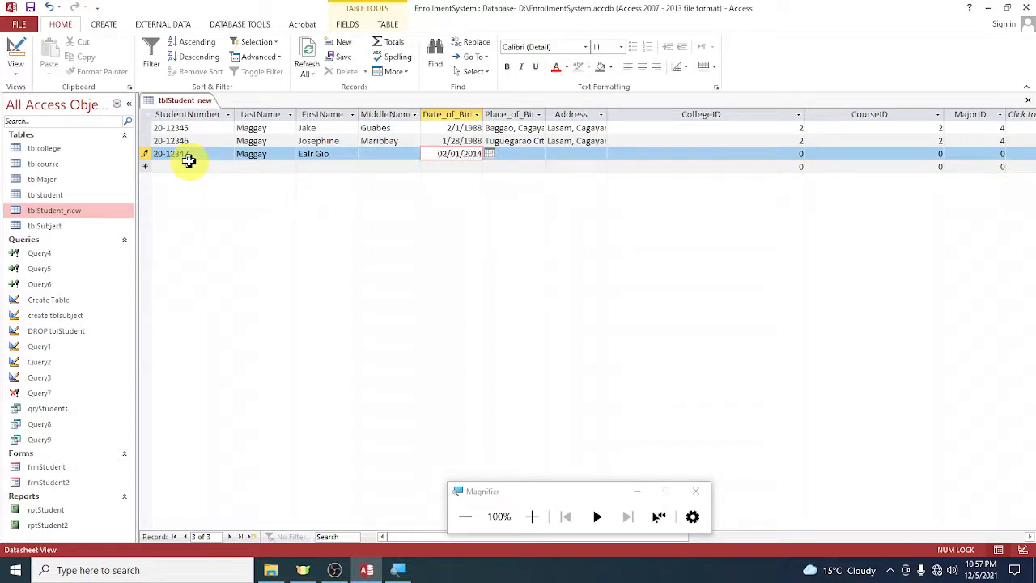
pyautogui.press('Tab')
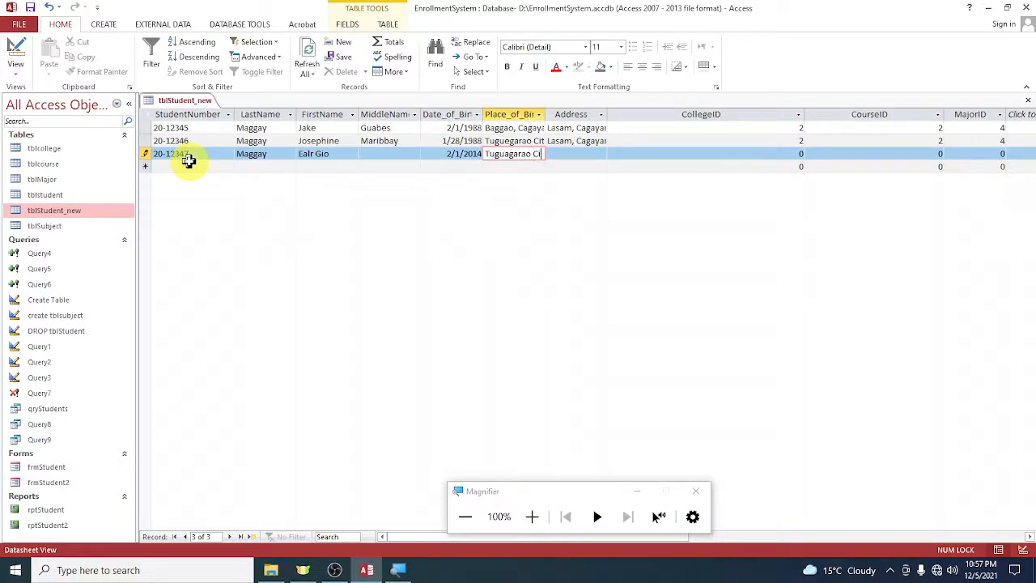
pyautogui.press('Tab')
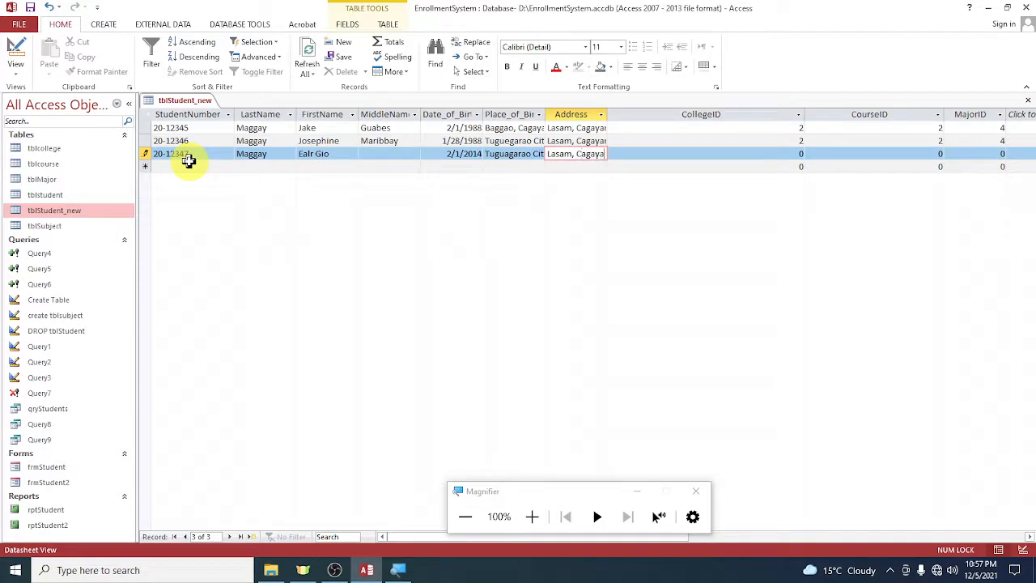
pyautogui.press('Tab')
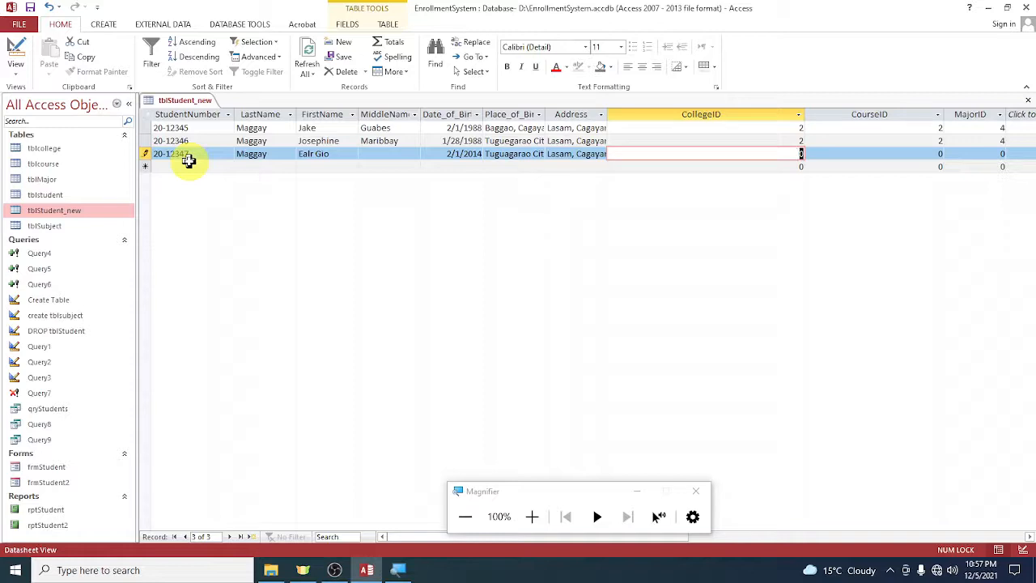
# Set the new record's CollegeID to 100, CourseID to 1 and MajorID to 1, and close tblStudent_new.
pyautogui.write('100')
pyautogui.press('Tab')
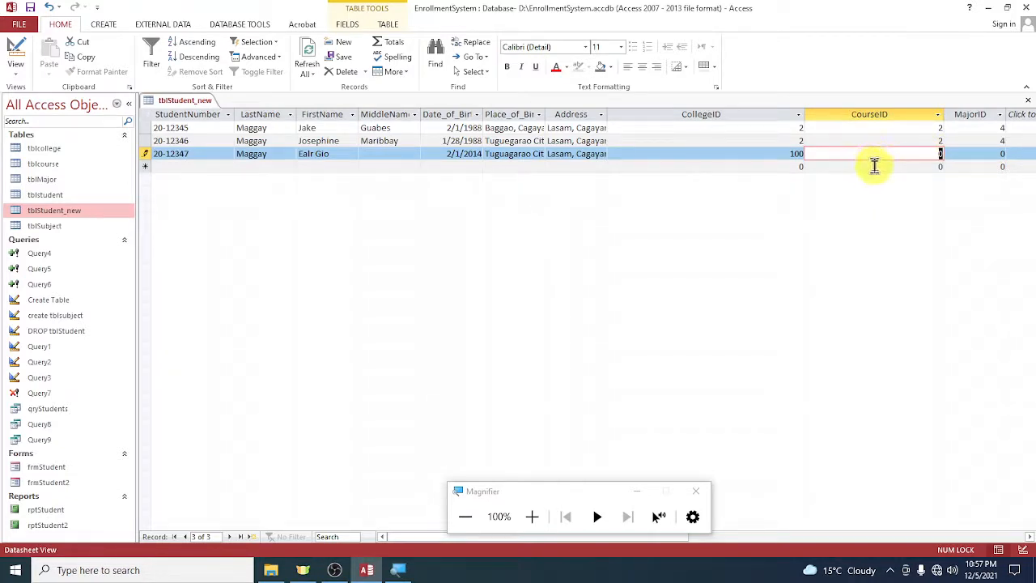
pyautogui.write('1')
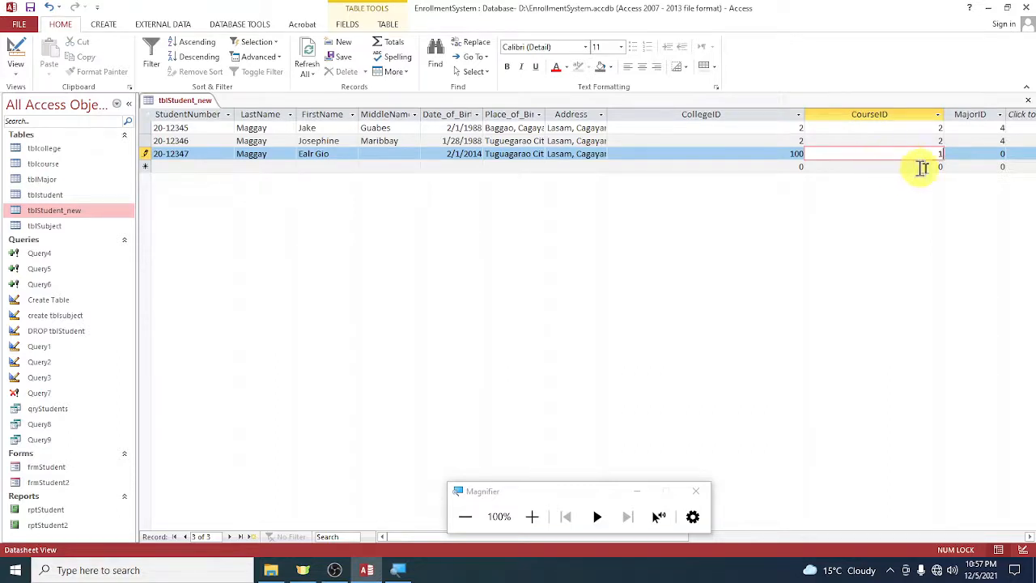
pyautogui.click(1001, 163)
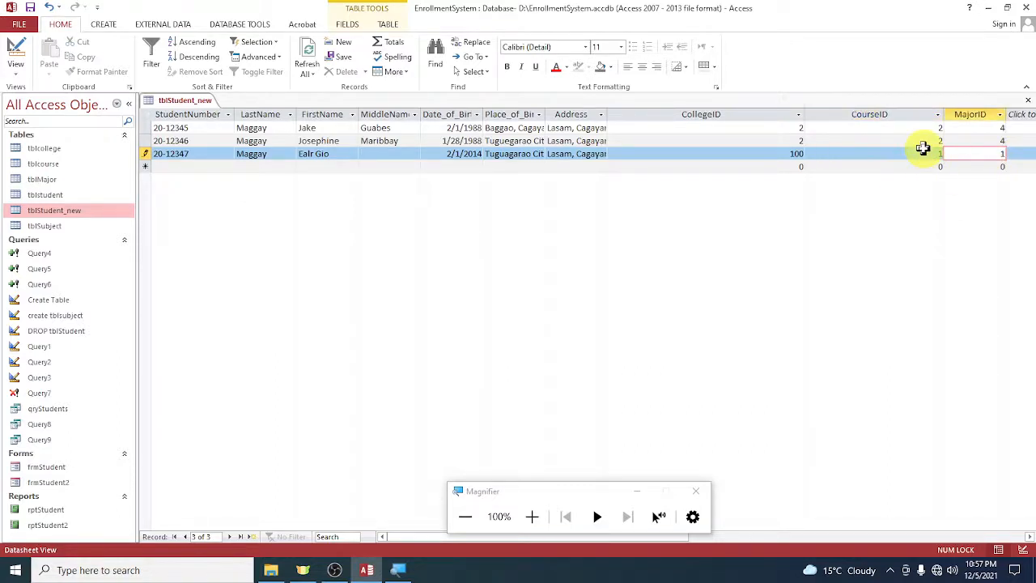
pyautogui.click(919, 154)
pyautogui.click(766, 140)
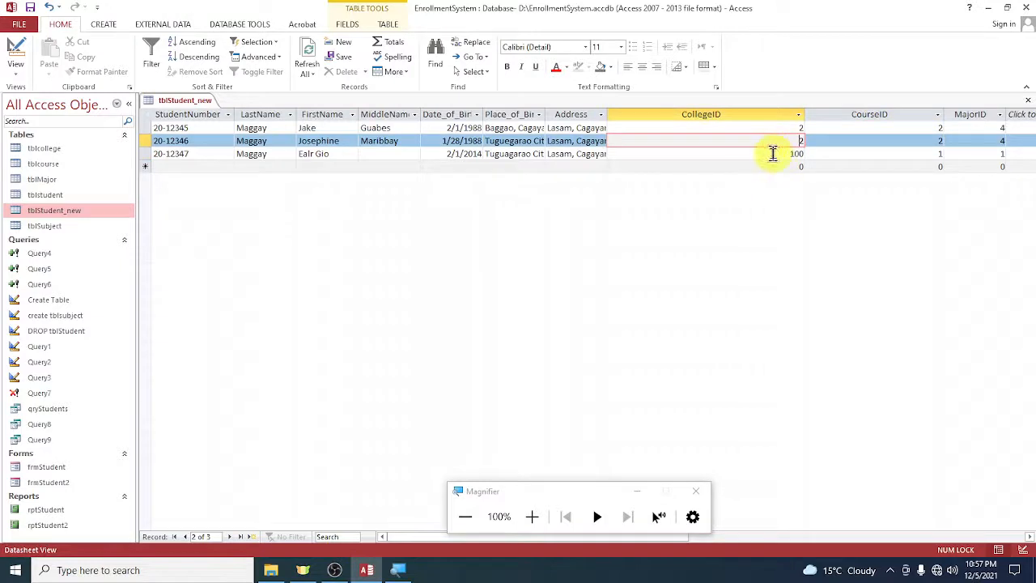
pyautogui.click(767, 154)
pyautogui.moveTo(763, 156); pyautogui.dragTo(839, 157)
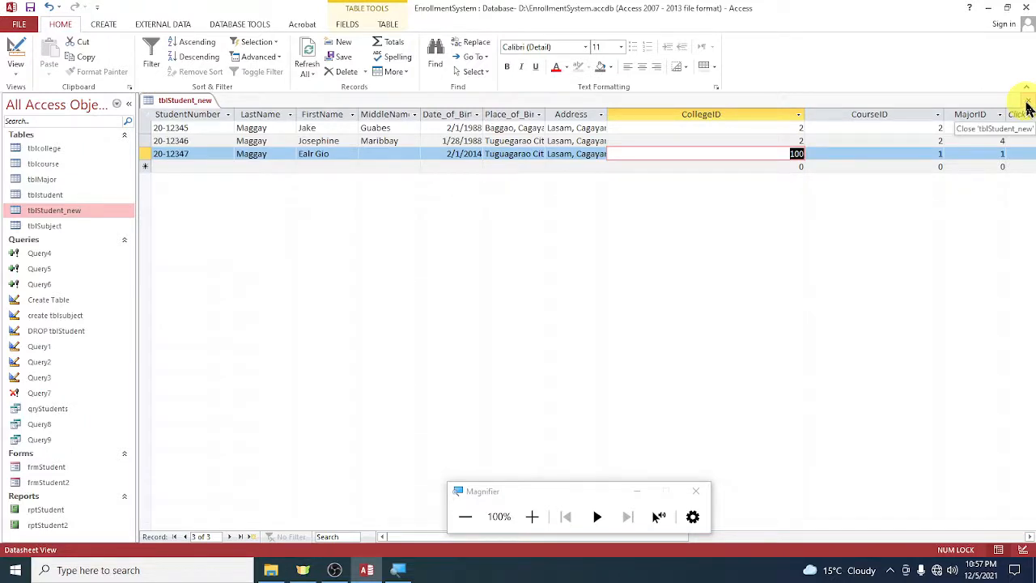
pyautogui.click(1028, 107)
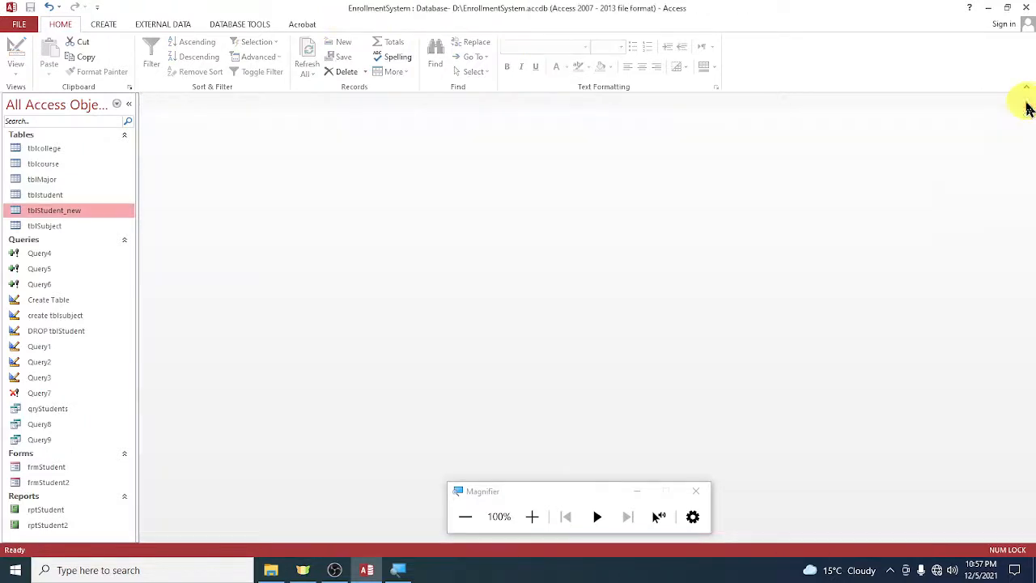
# Reopen the database's Relationships window.
pyautogui.click(240, 25)
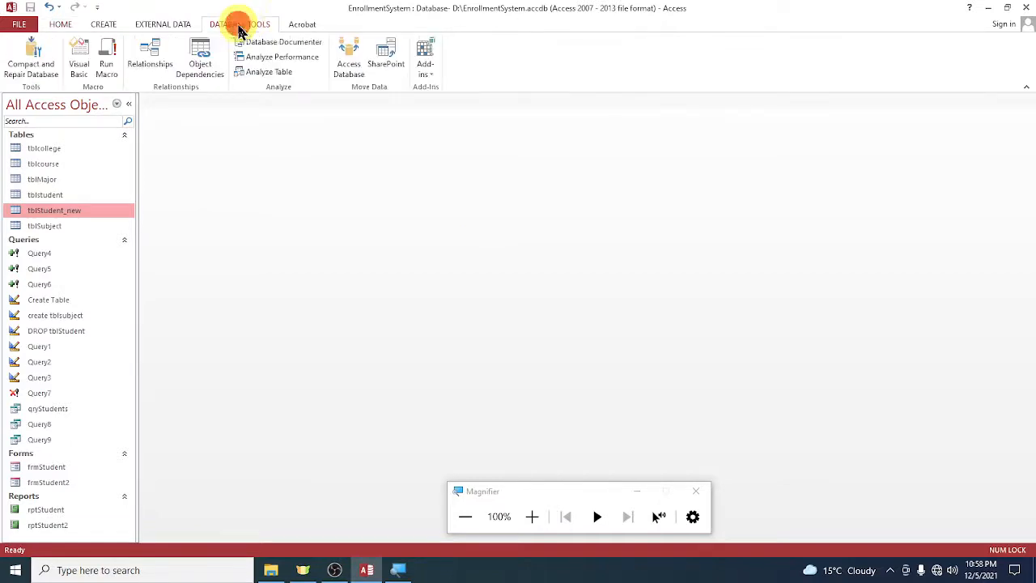
pyautogui.click(151, 61)
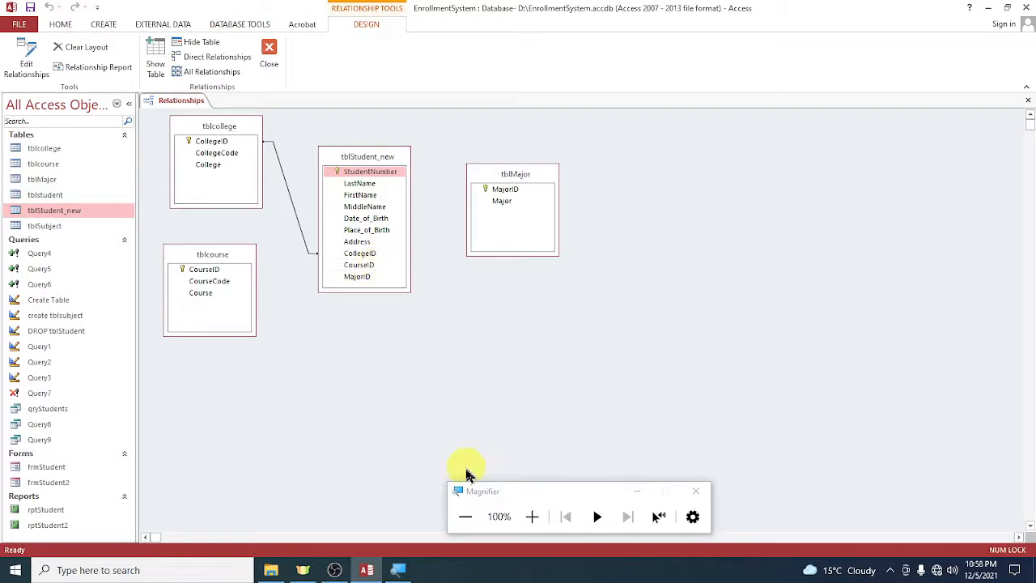
pyautogui.click(531, 516)
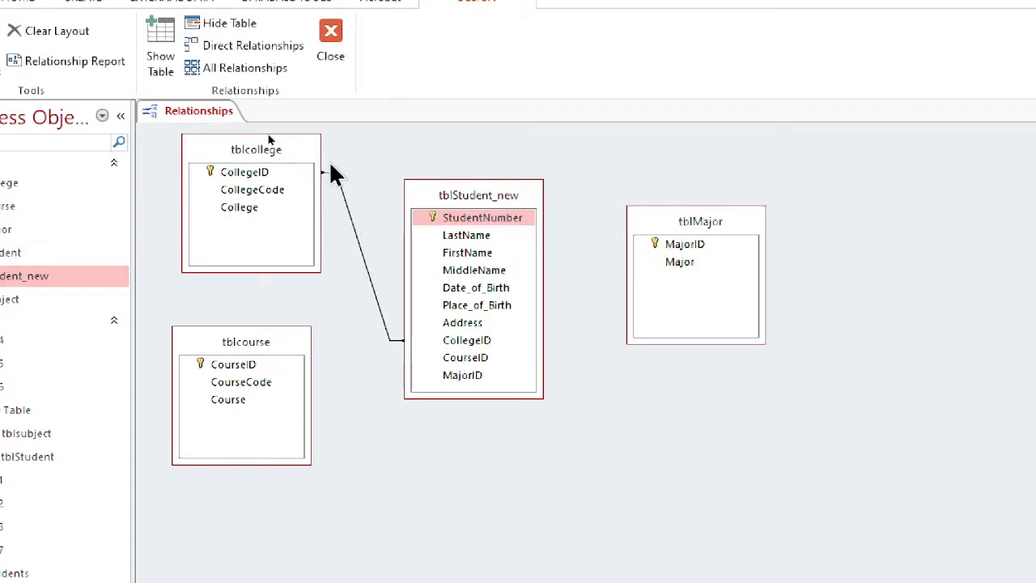
# Permanently delete the relationship between tblcollege and tblStudent_new.
pyautogui.click(362, 256)
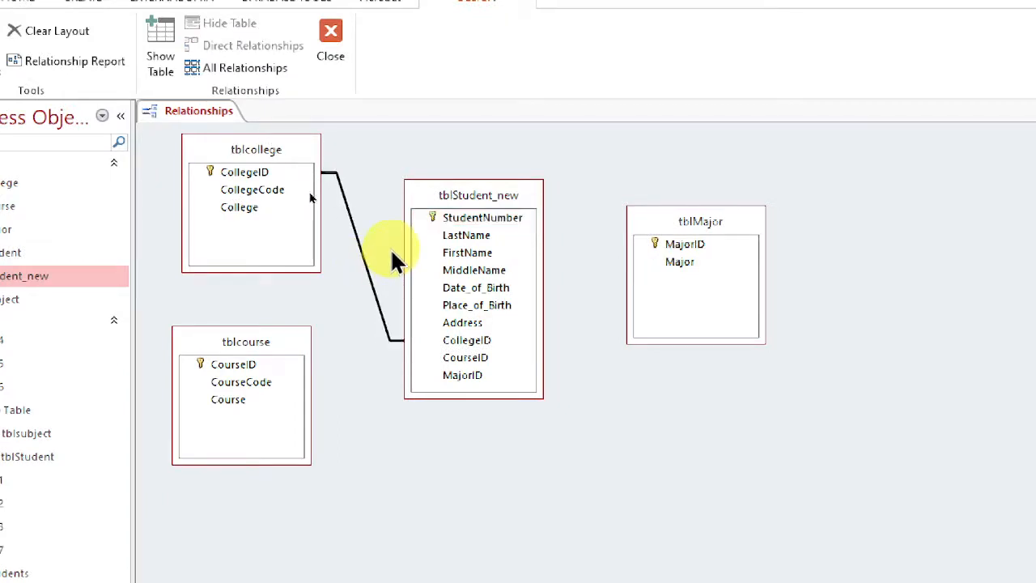
pyautogui.click(270, 220)
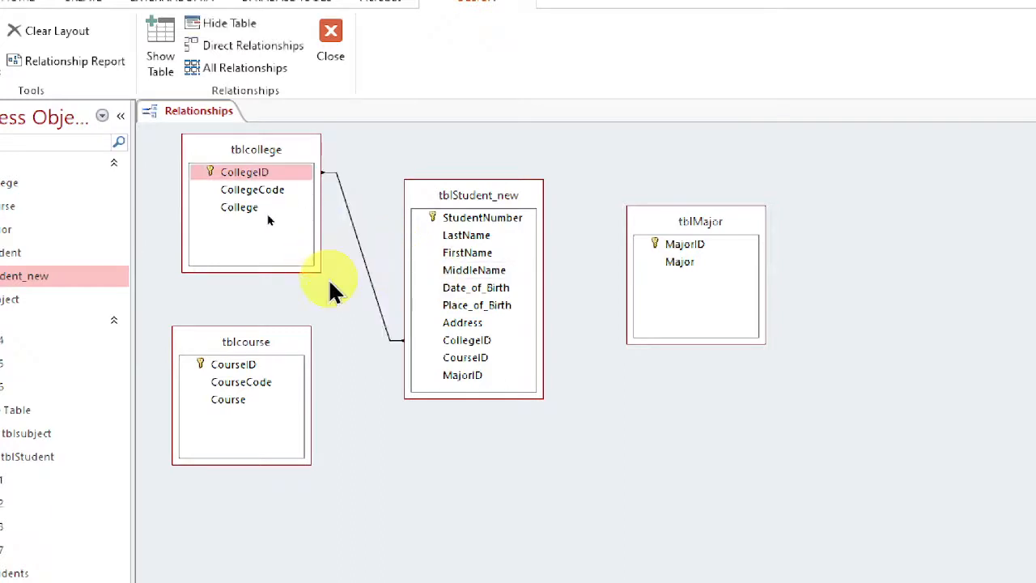
pyautogui.click(362, 251)
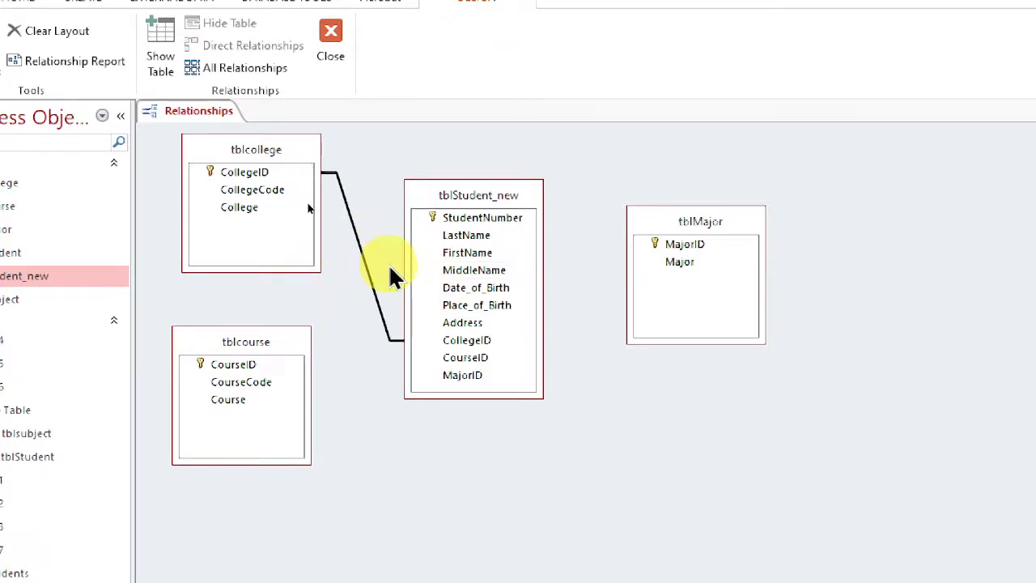
pyautogui.press('Delete')
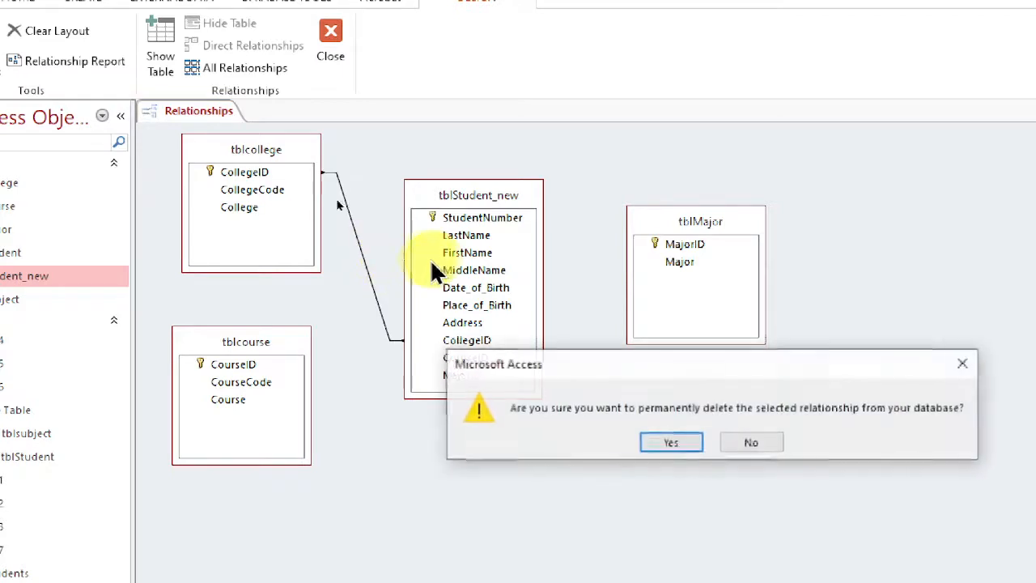
pyautogui.click(680, 448)
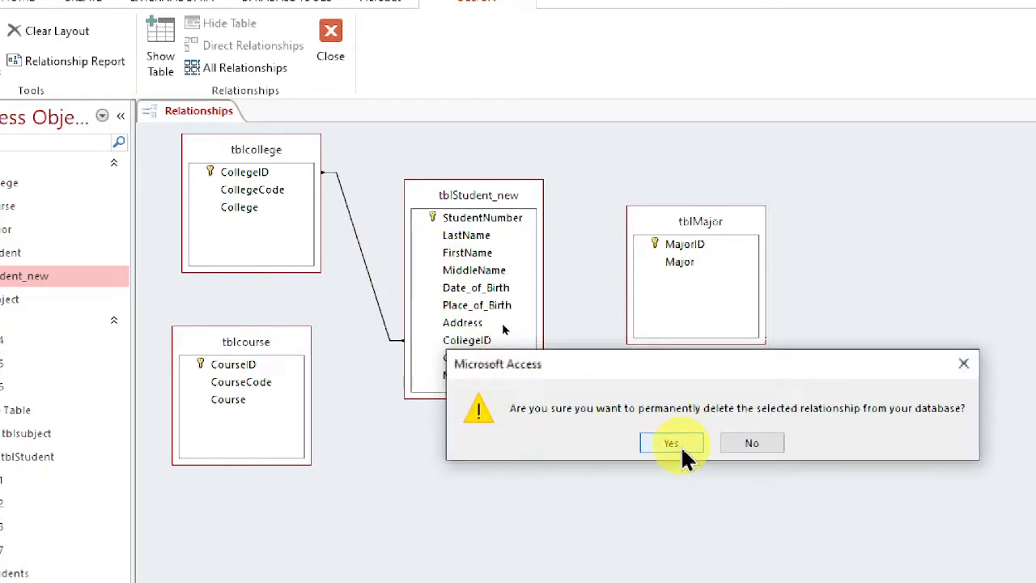
# Try to relate CollegeID in tblcollege to CollegeID in tblStudent_new with referential integrity enforced.
pyautogui.click(255, 173)
pyautogui.moveTo(255, 174); pyautogui.dragTo(484, 347)
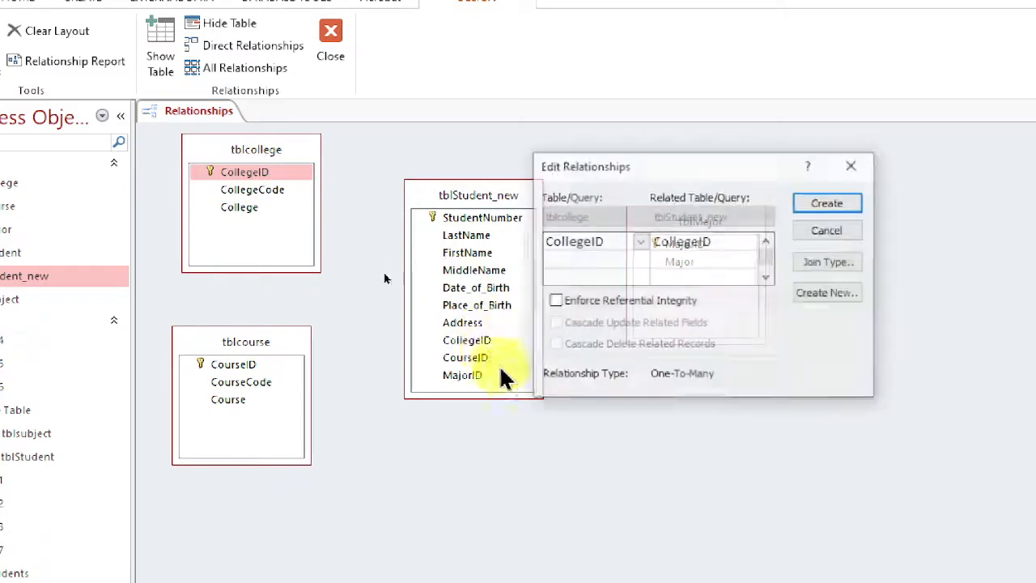
pyautogui.click(555, 303)
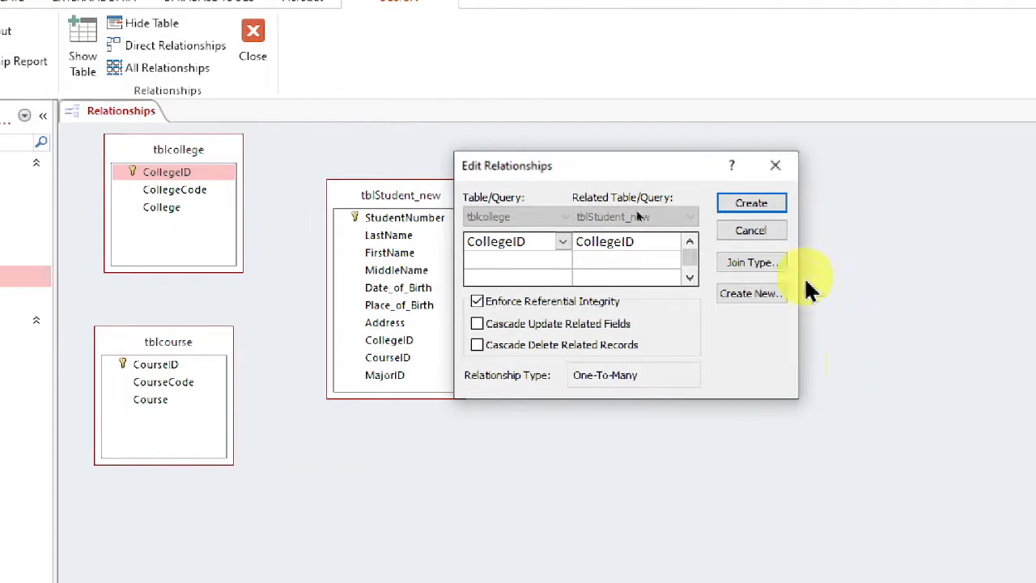
pyautogui.click(751, 203)
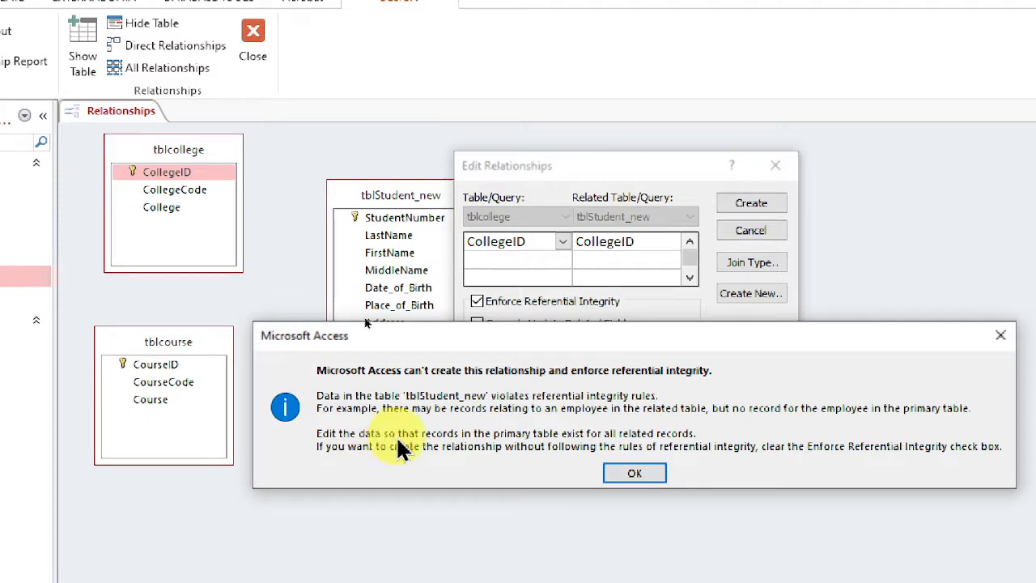
pyautogui.click(656, 474)
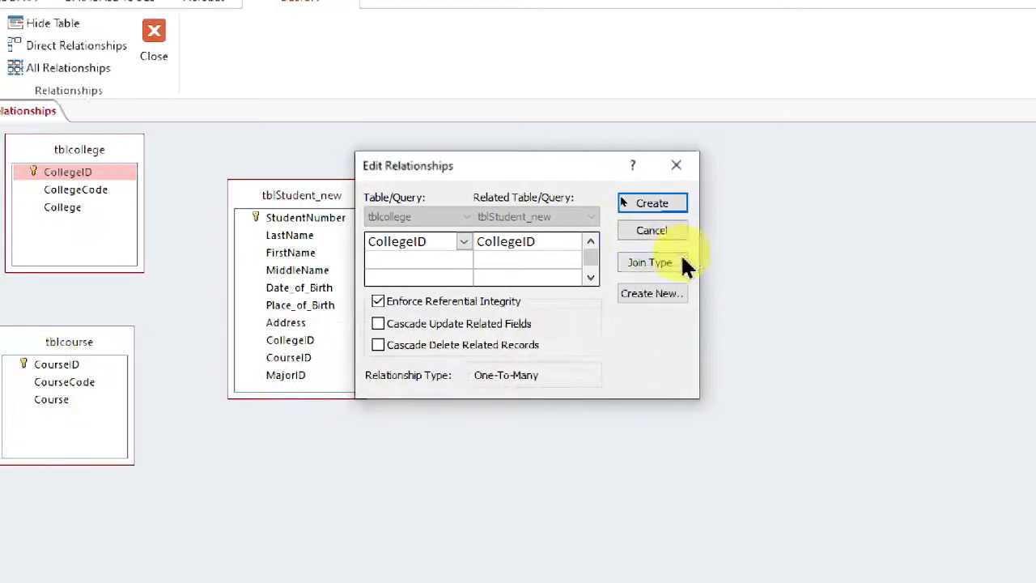
pyautogui.click(677, 165)
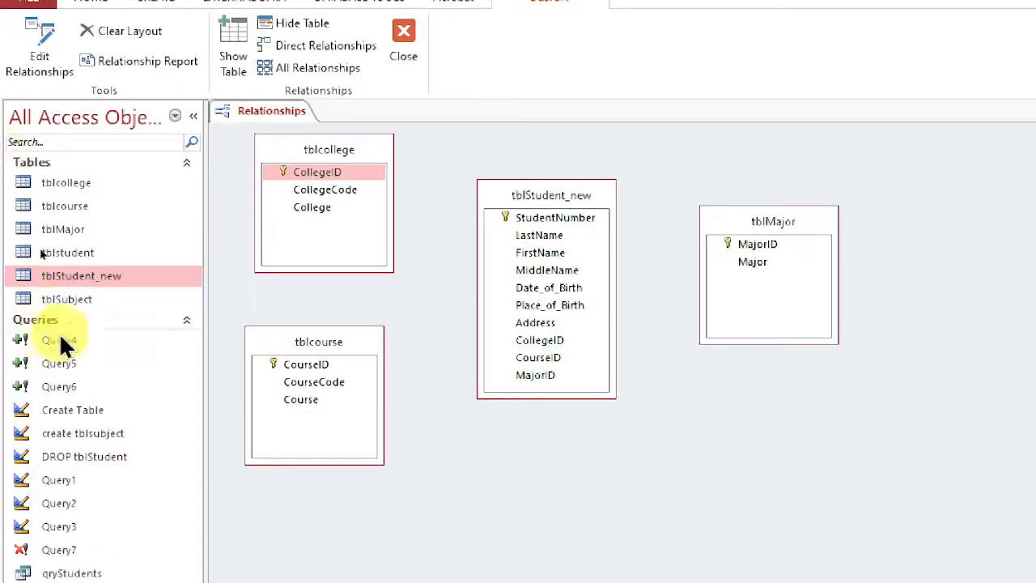
# Open tblStudent_new and fill in the missing middle name of the third student record.
pyautogui.rightClick(81, 279)
pyautogui.doubleClick(68, 275)
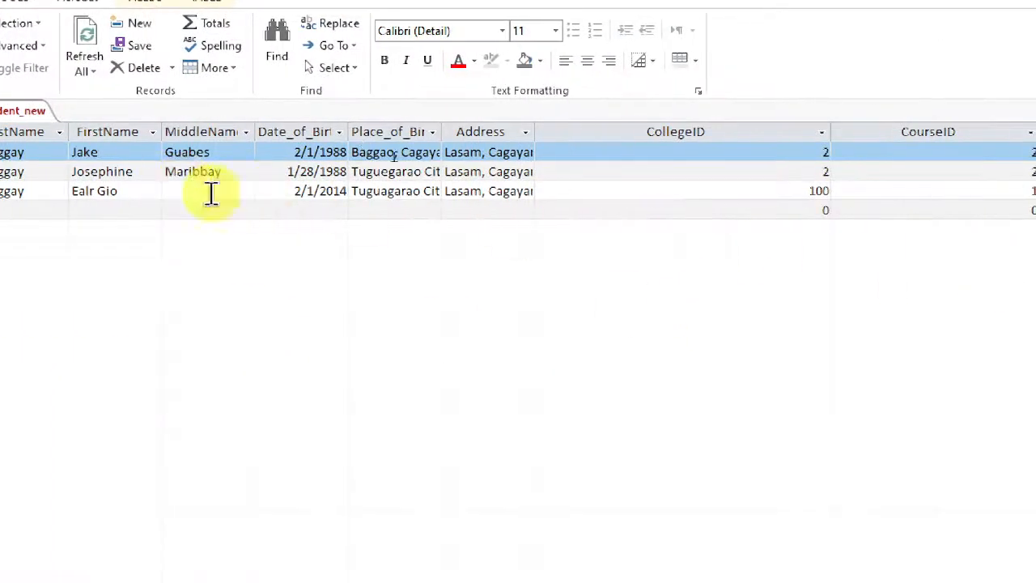
pyautogui.click(211, 193)
pyautogui.write('Mari')
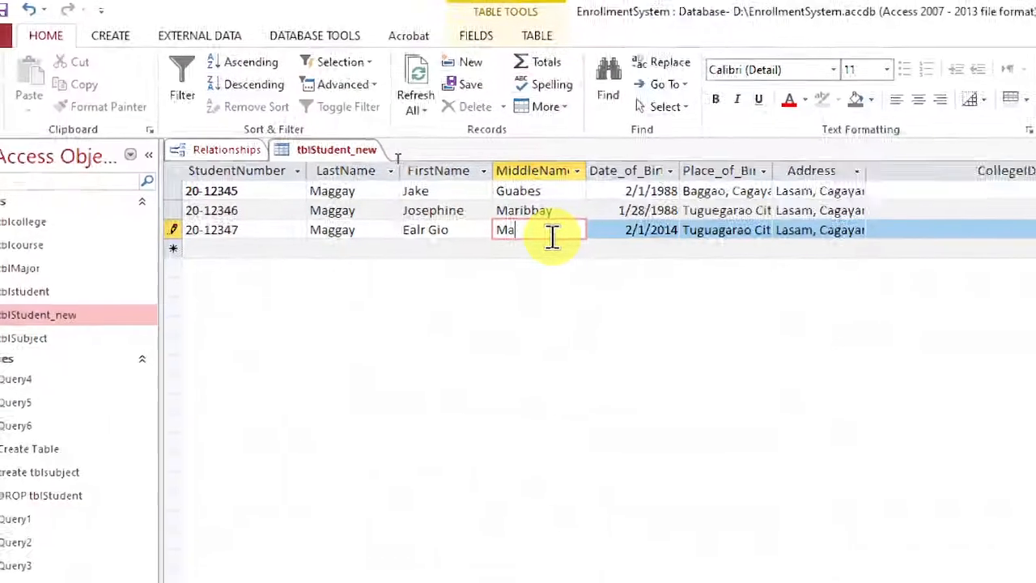
pyautogui.write('bbay')
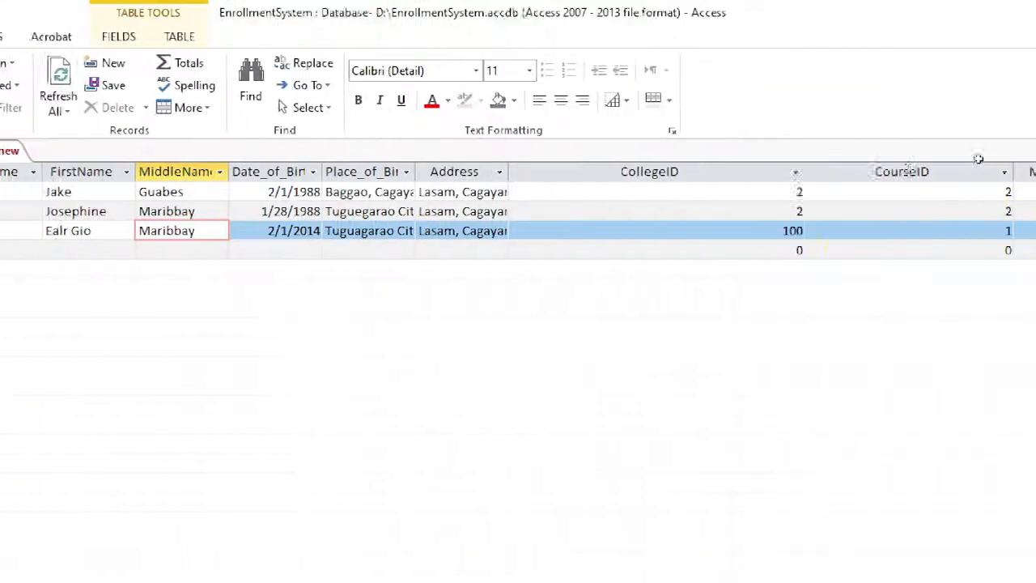
pyautogui.click(753, 234)
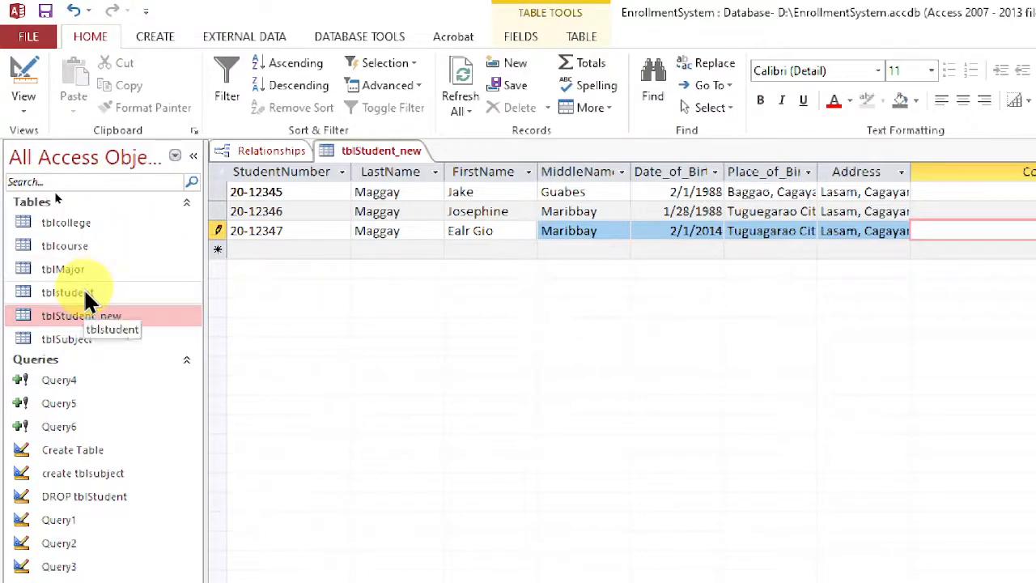
# Open tblcollege to check which CollegeID values exist.
pyautogui.click(81, 225)
pyautogui.doubleClick(81, 231)
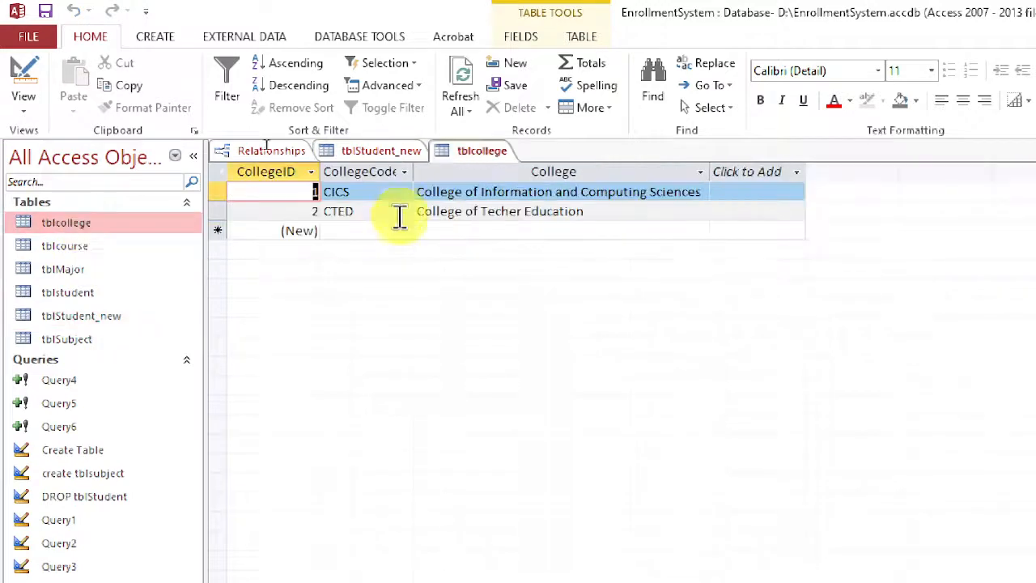
pyautogui.click(292, 199)
pyautogui.click(293, 196)
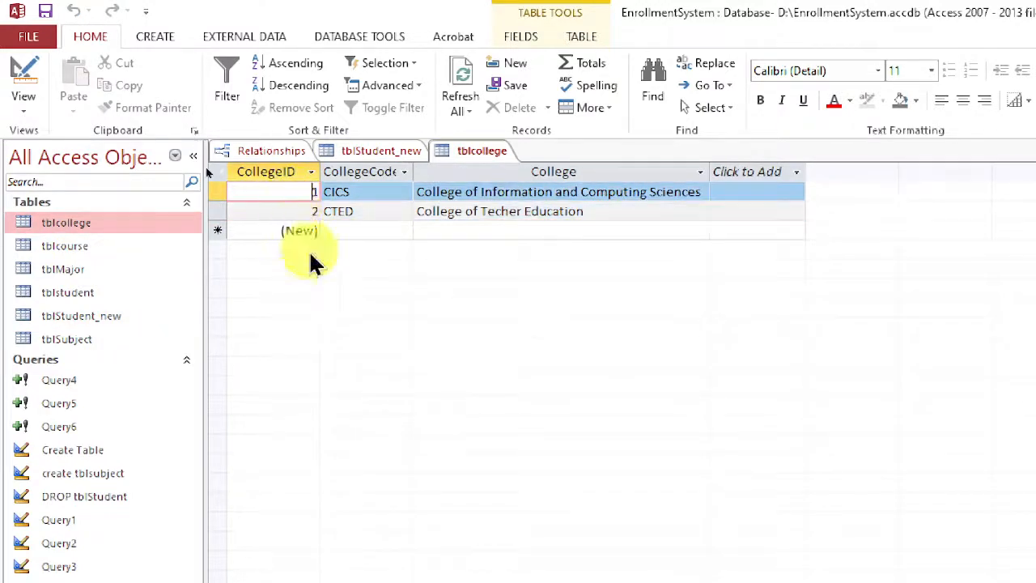
# Set the third student's CollegeID in tblStudent_new to 1, and close both tblStudent_new and tblcollege.
pyautogui.click(389, 152)
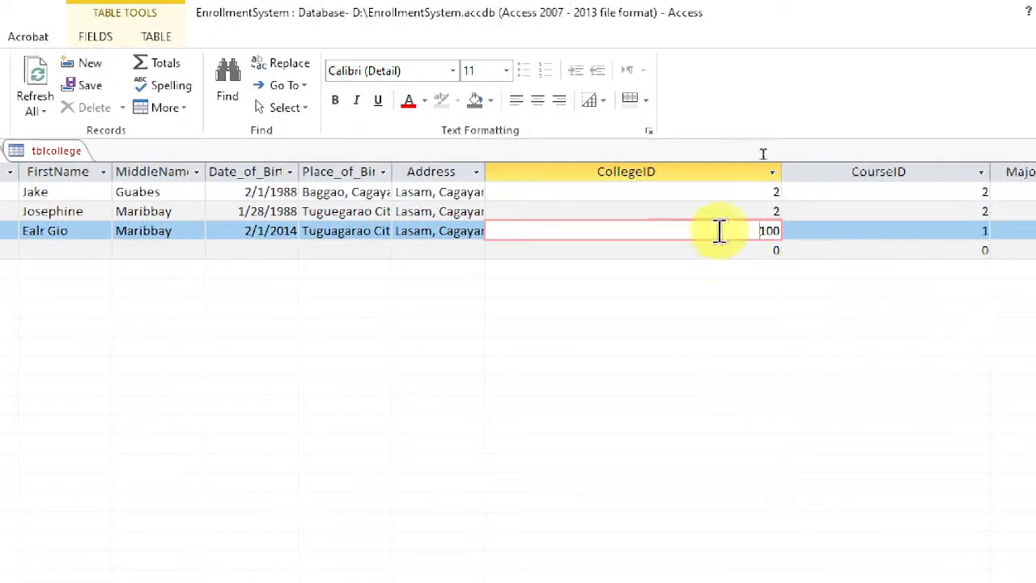
pyautogui.moveTo(717, 231); pyautogui.dragTo(812, 235)
pyautogui.write('1')
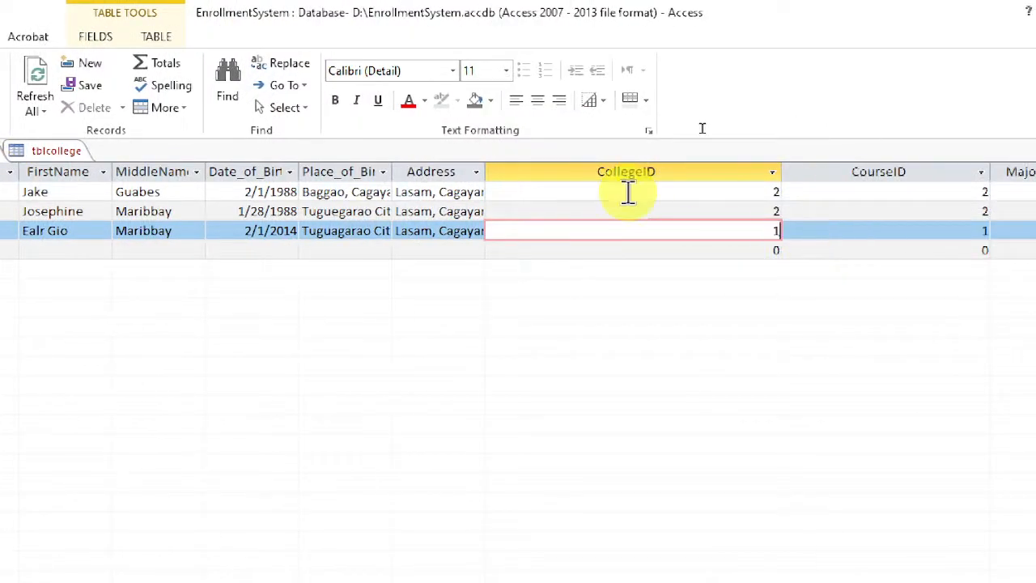
pyautogui.click(647, 213)
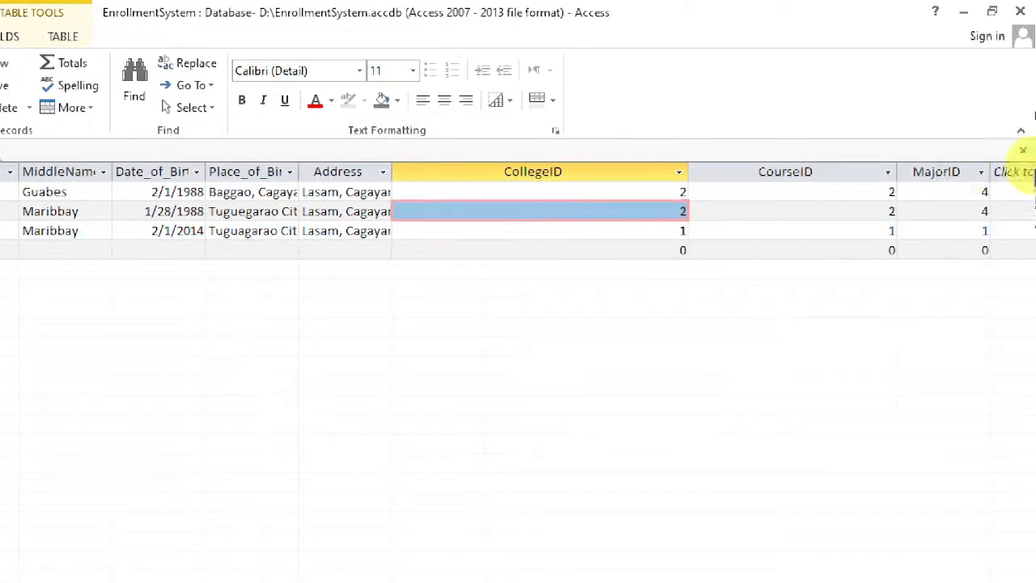
pyautogui.click(1022, 151)
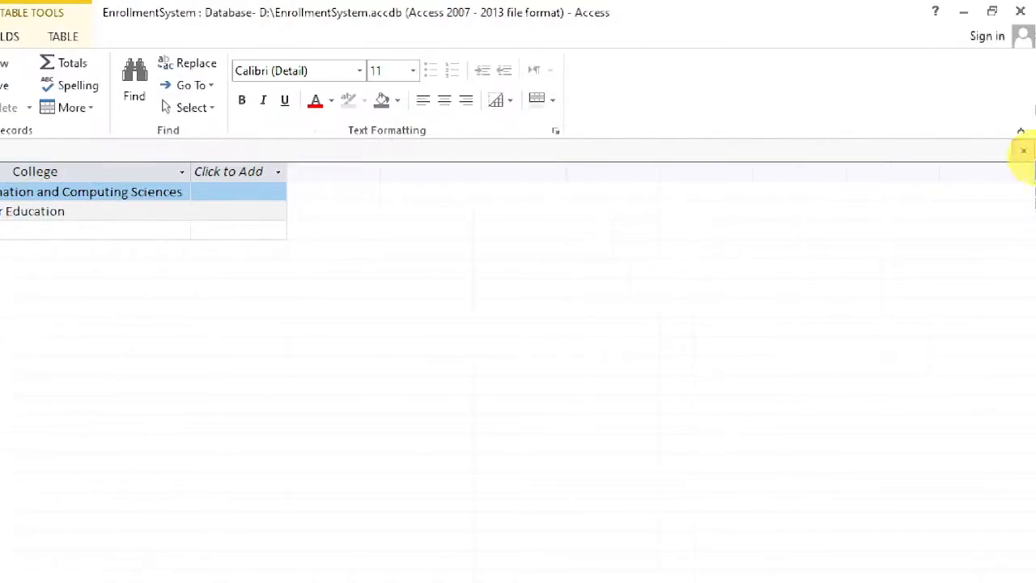
pyautogui.click(1024, 150)
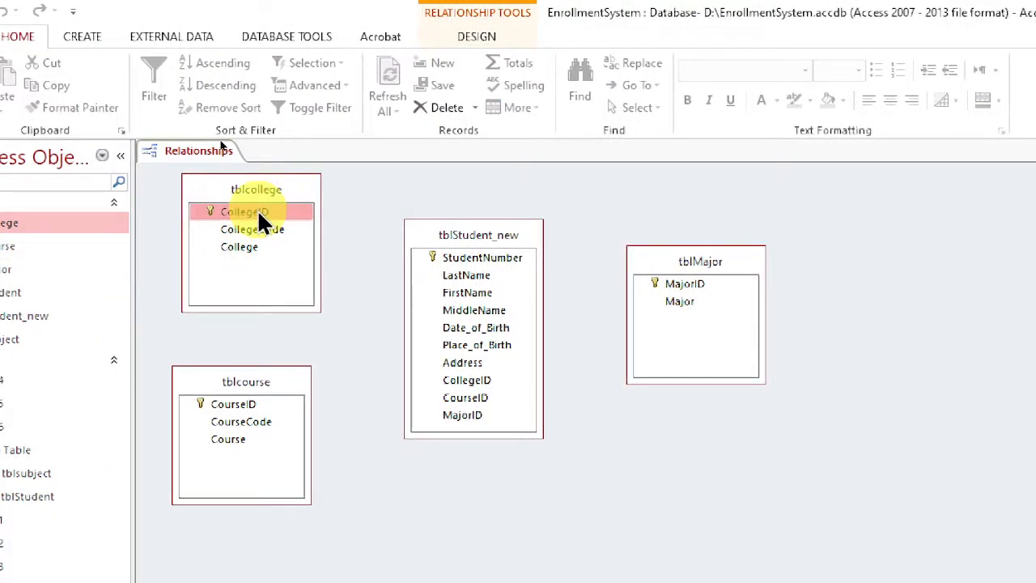
# Create a relationship from CollegeID in tblcollege to CollegeID in tblStudent_new with Enforce Referential Integrity on.
pyautogui.moveTo(259, 214); pyautogui.dragTo(467, 387)
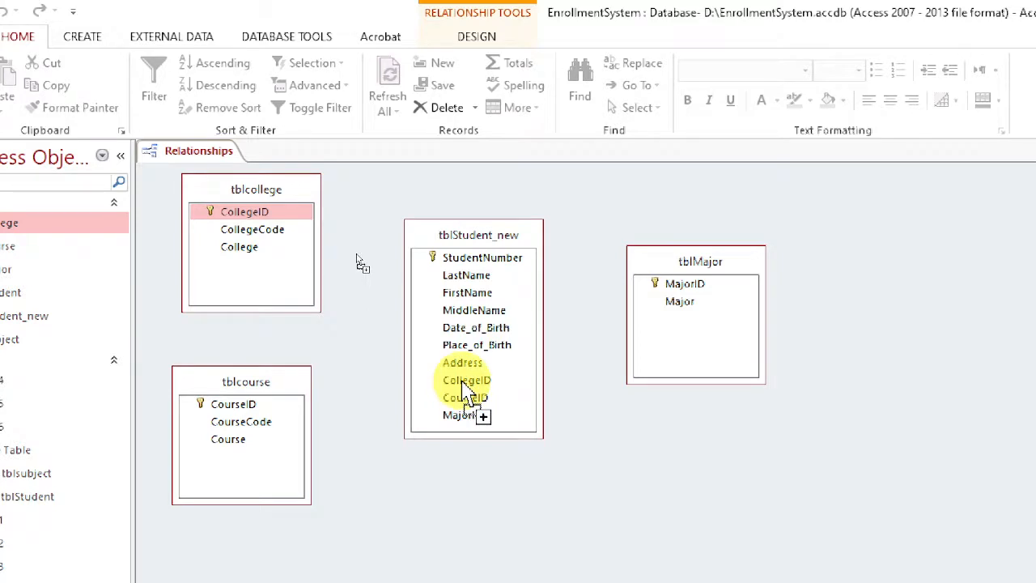
pyautogui.moveTo(464, 385); pyautogui.dragTo(466, 382)
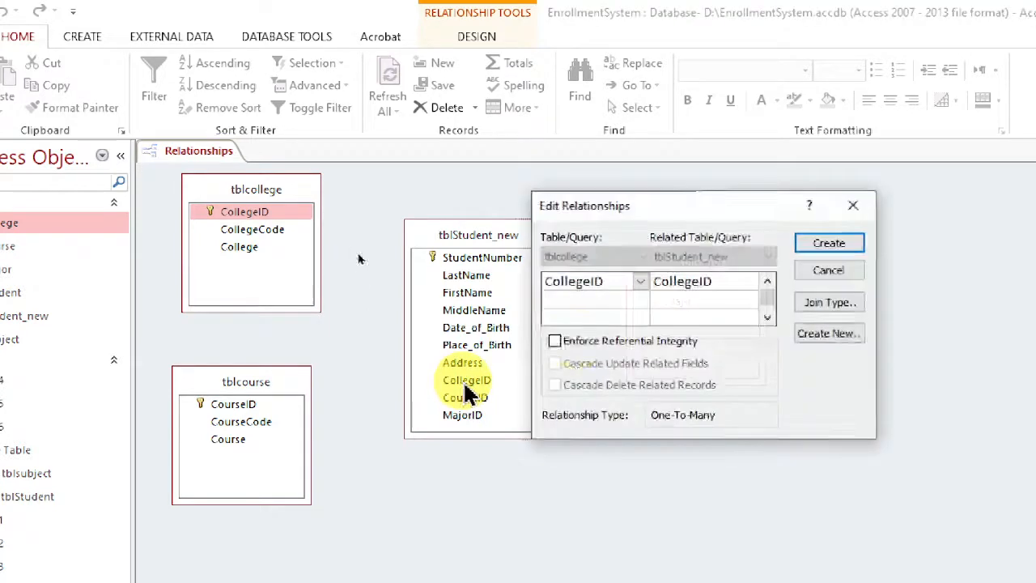
pyautogui.click(555, 341)
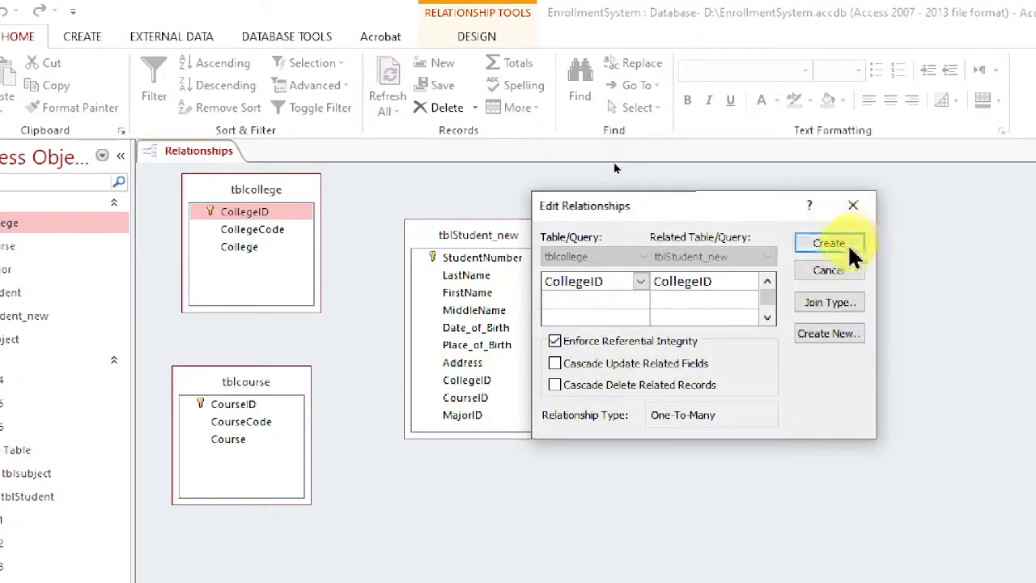
pyautogui.click(846, 245)
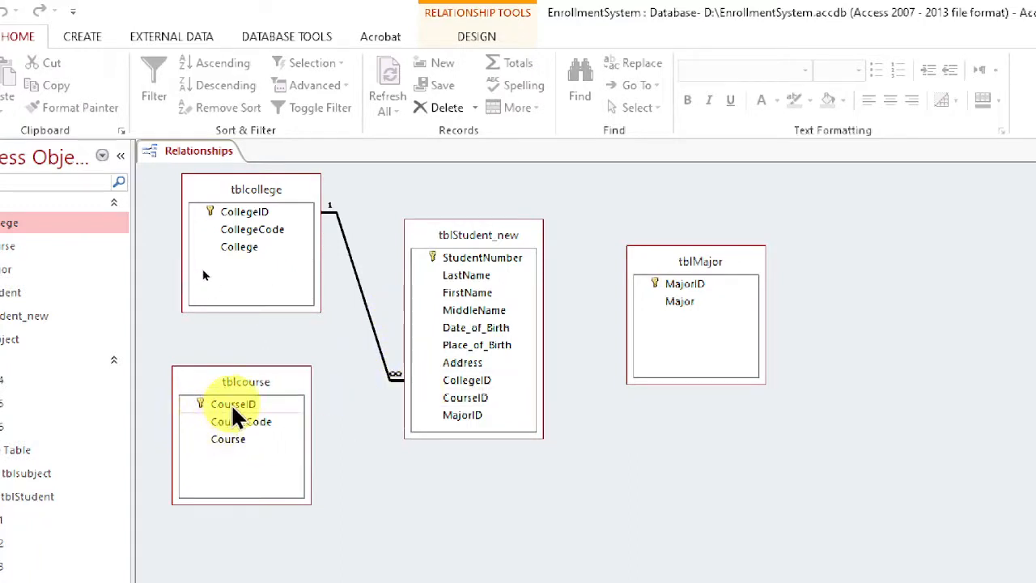
# Create a relationship from CourseID in tblcourse to CourseID in tblStudent_new with Enforce Referential Integrity on.
pyautogui.moveTo(237, 405)
pyautogui.mouseDown()
pyautogui.moveTo(239, 393)
pyautogui.moveTo(468, 413)
pyautogui.moveTo(467, 399)
pyautogui.mouseUp()
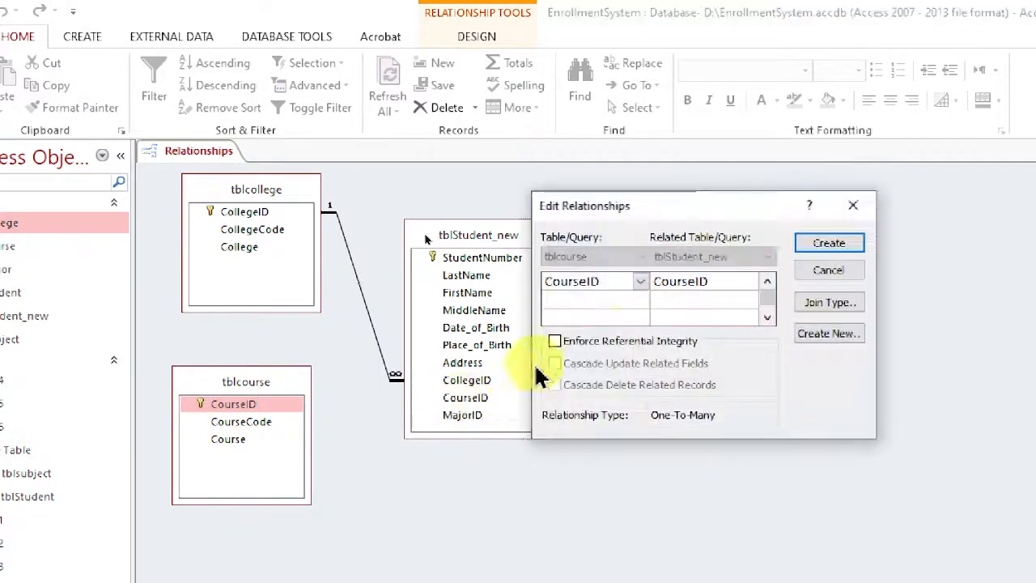
pyautogui.click(607, 340)
pyautogui.click(842, 244)
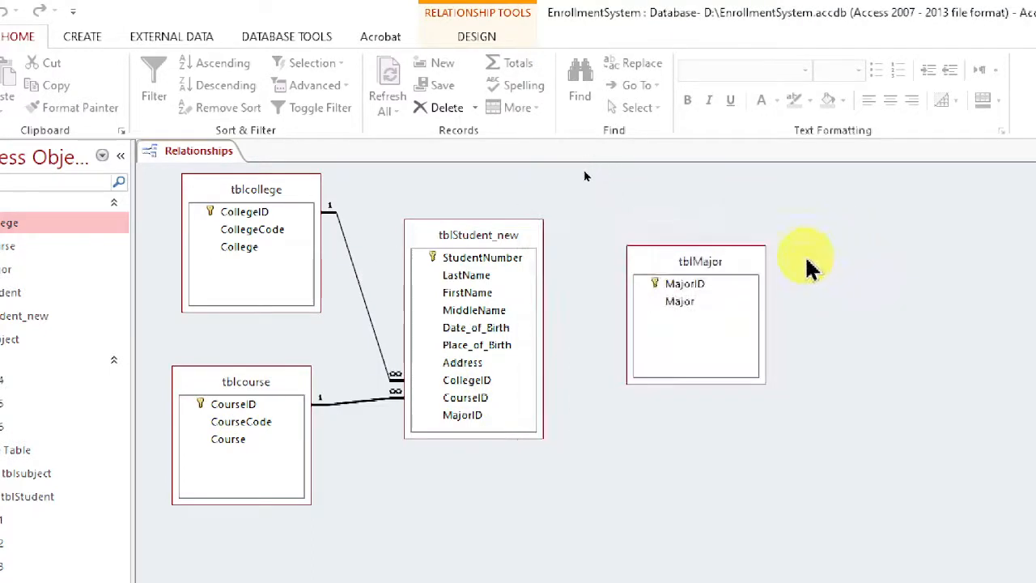
pyautogui.click(689, 285)
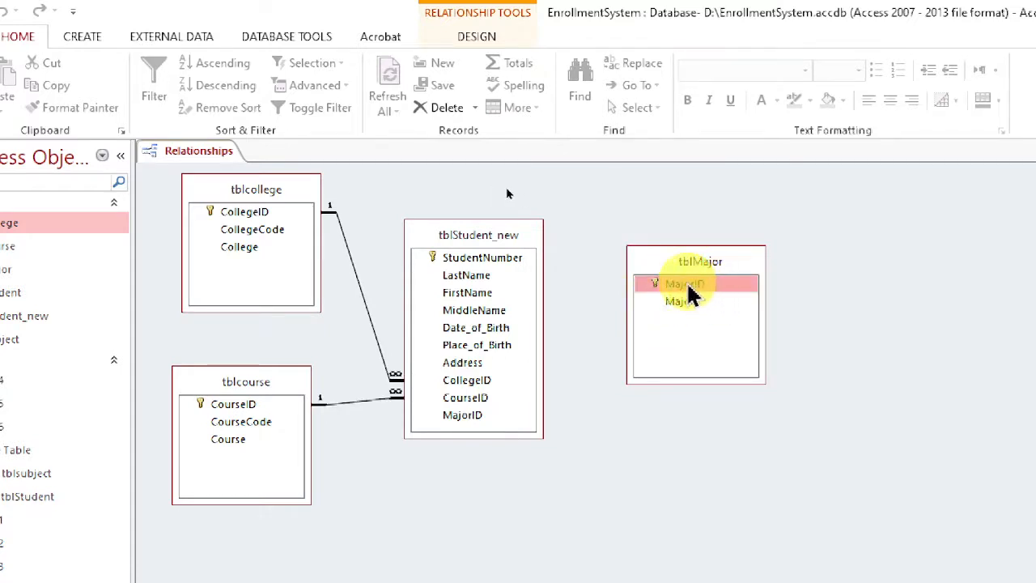
pyautogui.moveTo(689, 288); pyautogui.dragTo(475, 400)
pyautogui.click(555, 341)
pyautogui.click(829, 243)
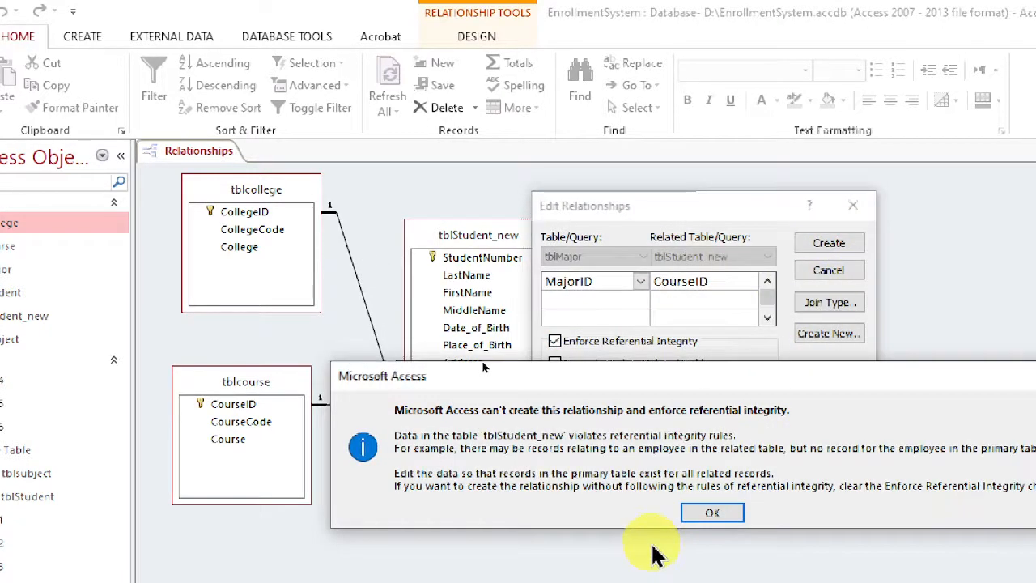
pyautogui.click(712, 515)
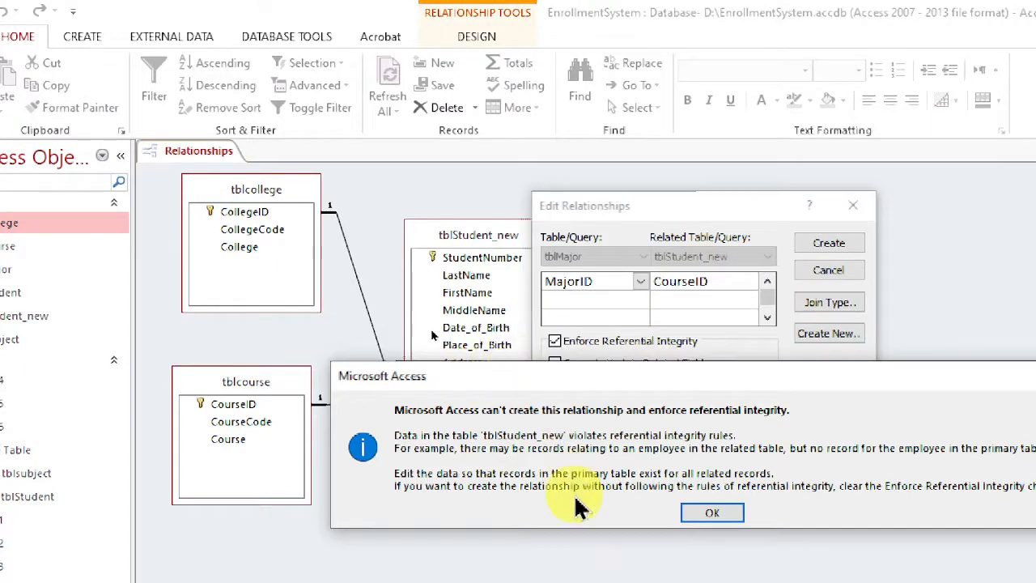
pyautogui.click(701, 512)
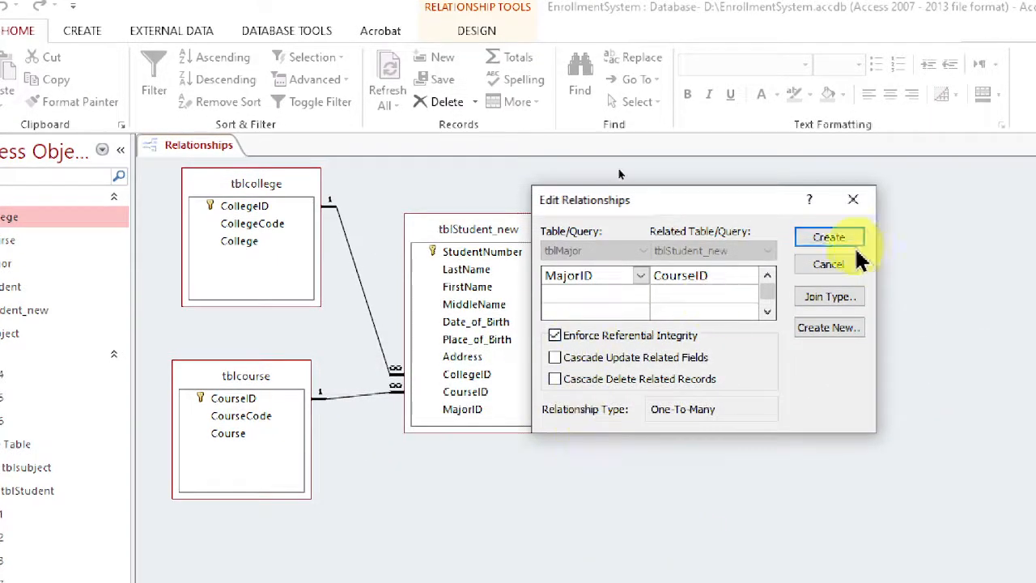
pyautogui.click(854, 199)
# Relate MajorID in tblMajor to MajorID in tblStudent_new with Enforce Referential Integrity on, and close the Relationships window.
pyautogui.moveTo(680, 285); pyautogui.dragTo(474, 425)
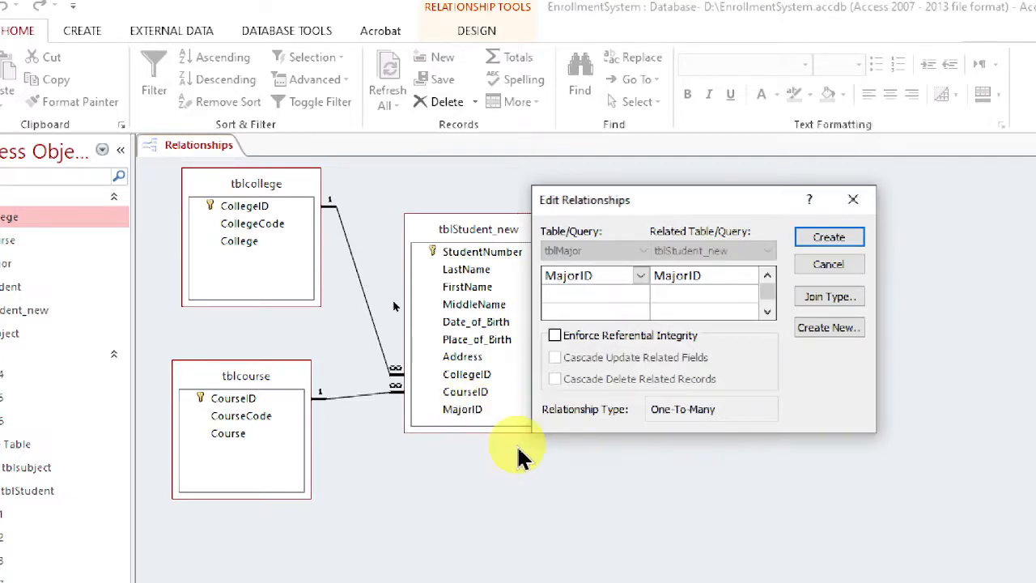
pyautogui.click(555, 335)
pyautogui.click(829, 236)
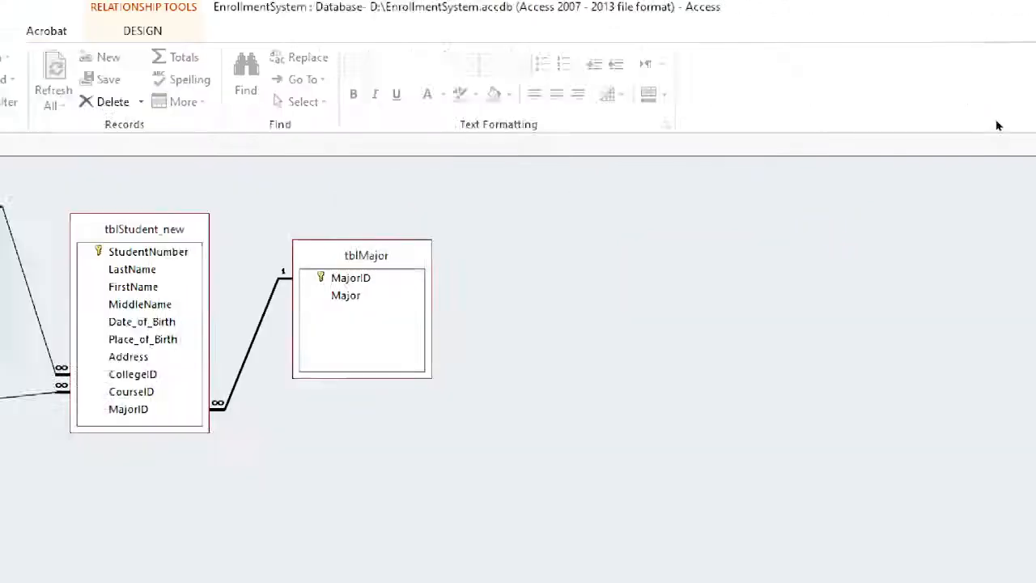
pyautogui.click(1026, 145)
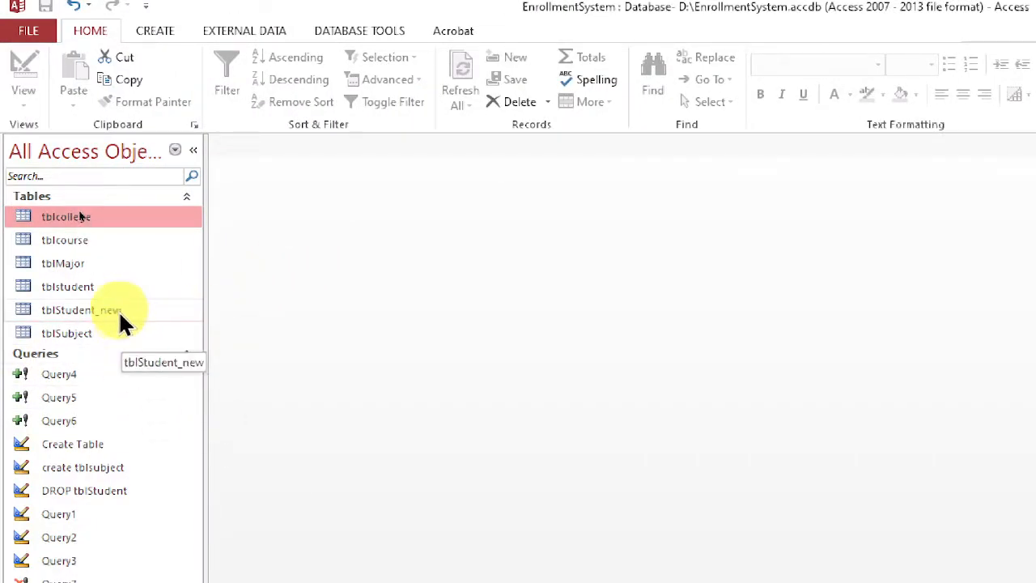
# Open tblStudent_new and fit the CollegeID and CourseID columns to the width of their contents.
pyautogui.doubleClick(119, 309)
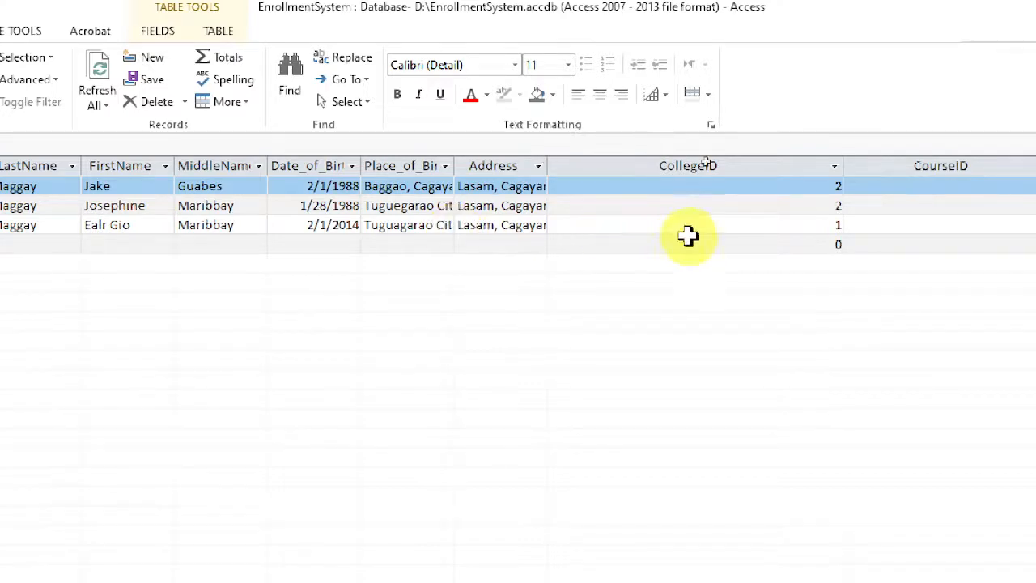
pyautogui.click(784, 227)
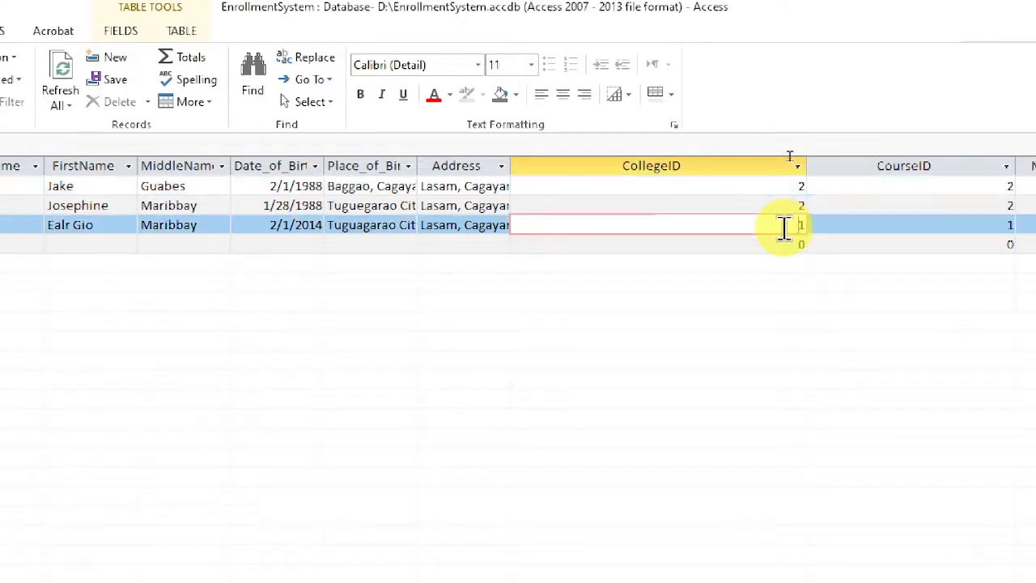
pyautogui.doubleClick(808, 169)
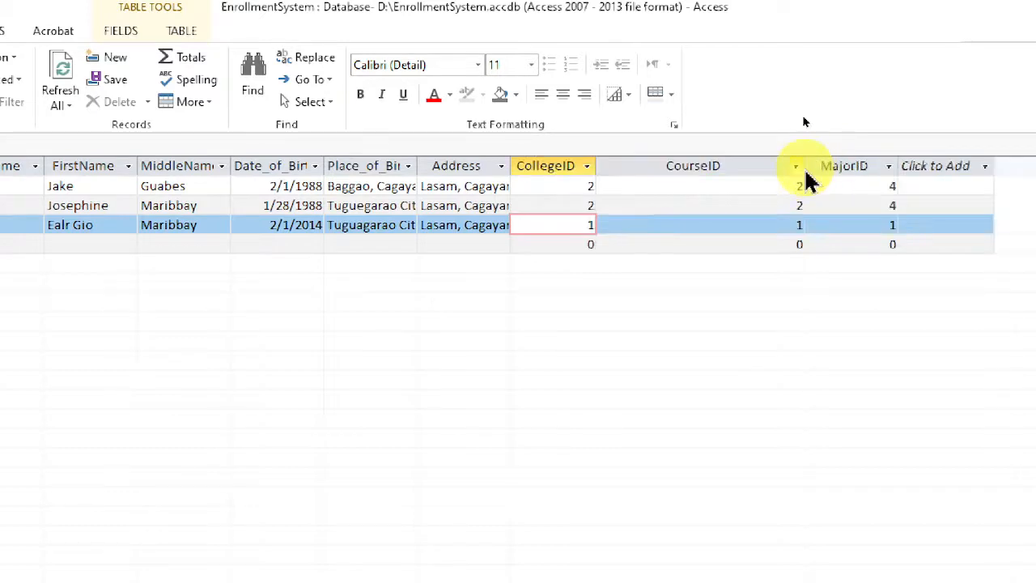
pyautogui.doubleClick(806, 166)
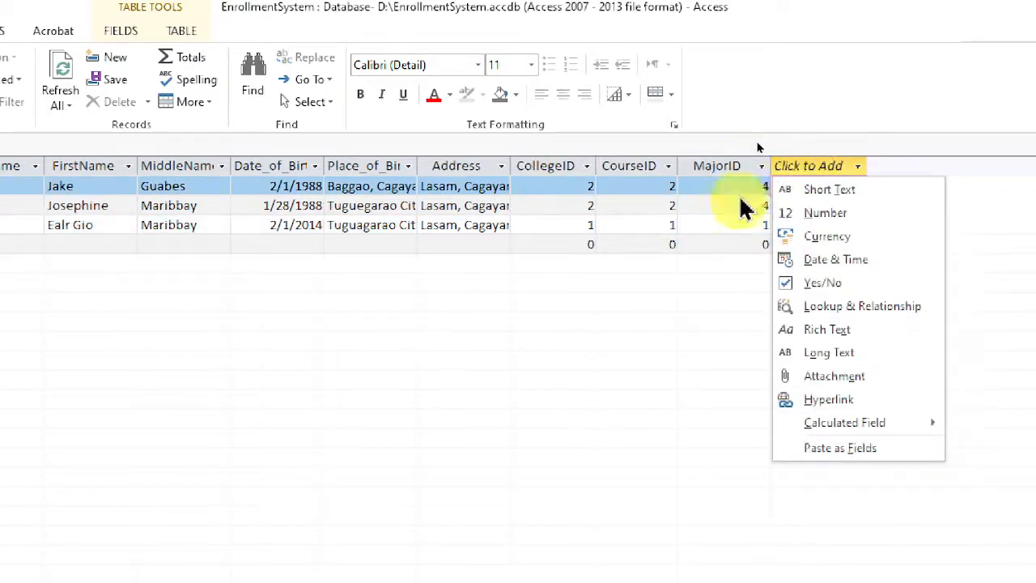
pyautogui.press('Escape')
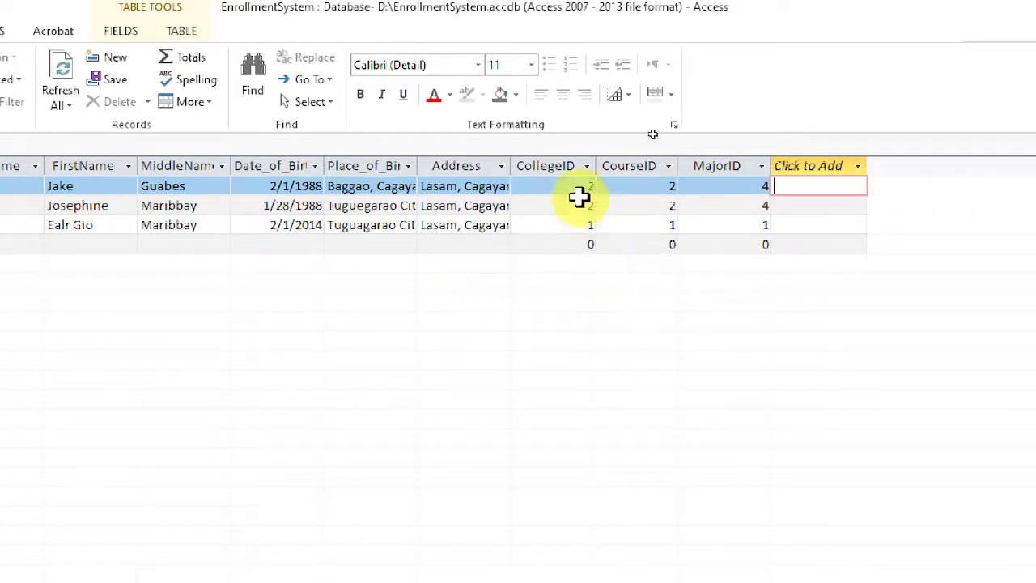
pyautogui.click(565, 188)
pyautogui.click(568, 212)
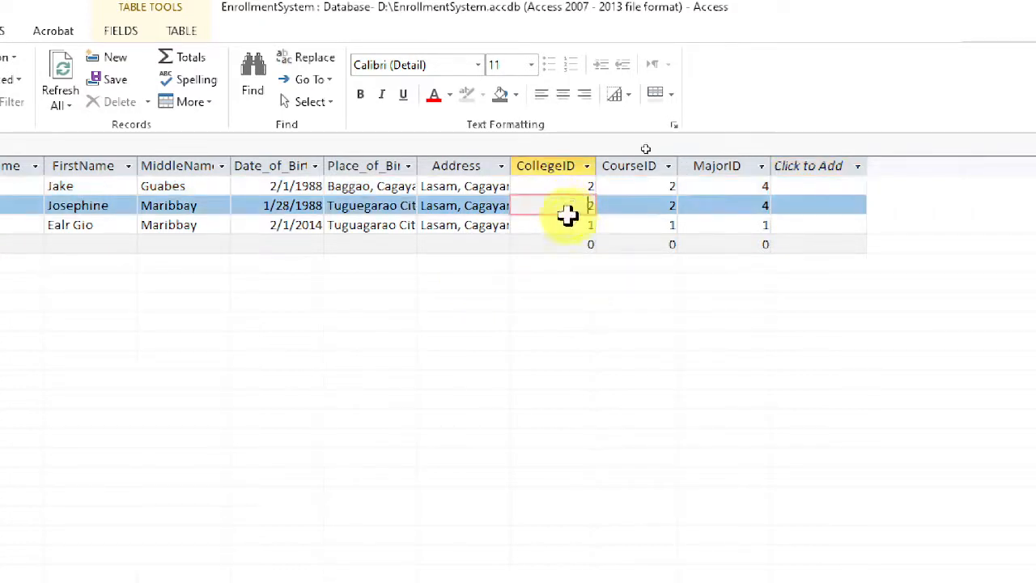
# Check the college IDs in tblcollege and try to change the last student record's CollegeID to 3 in tblStudent_new.
pyautogui.click(571, 224)
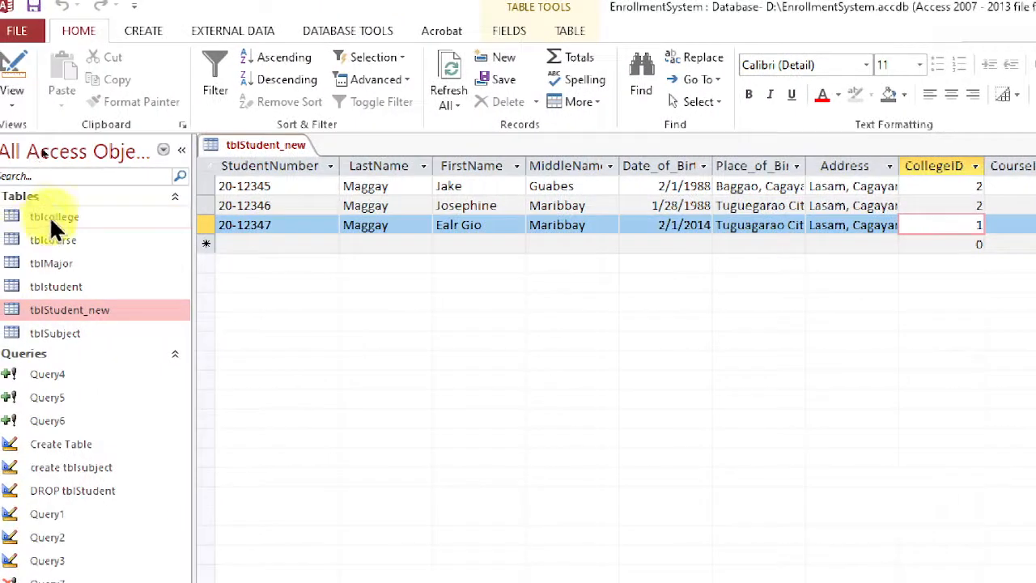
pyautogui.doubleClick(52, 216)
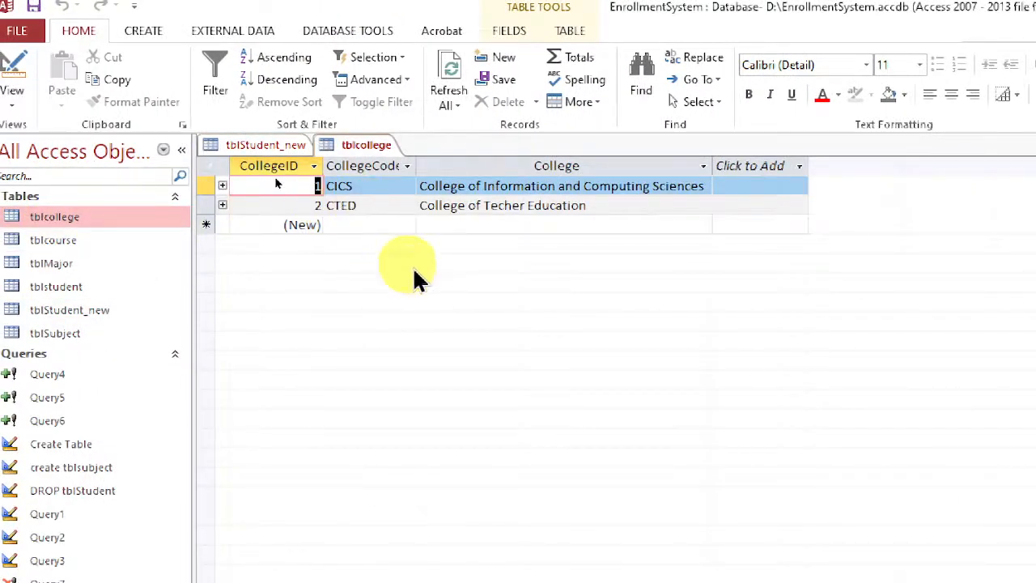
pyautogui.click(275, 144)
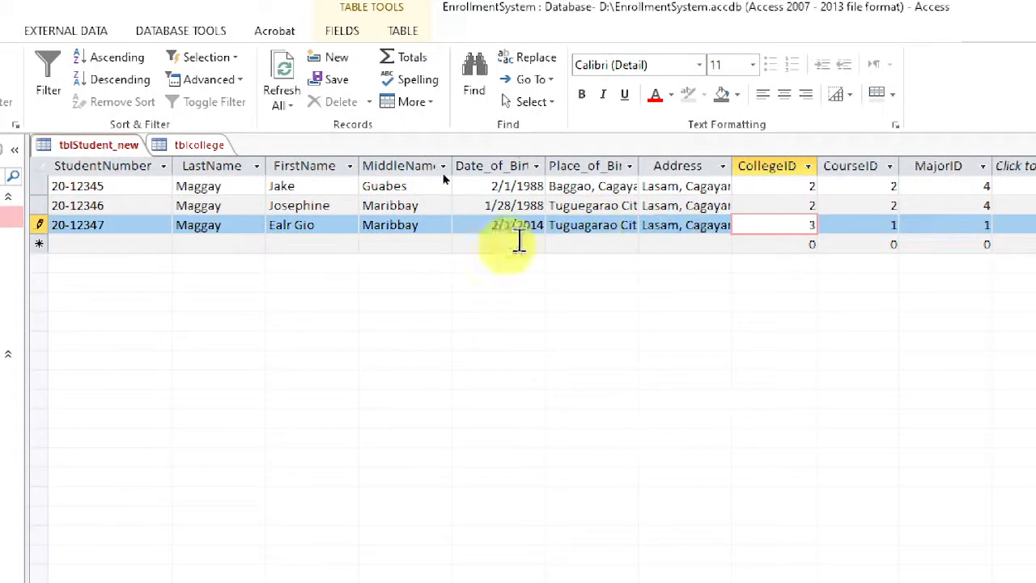
pyautogui.click(393, 205)
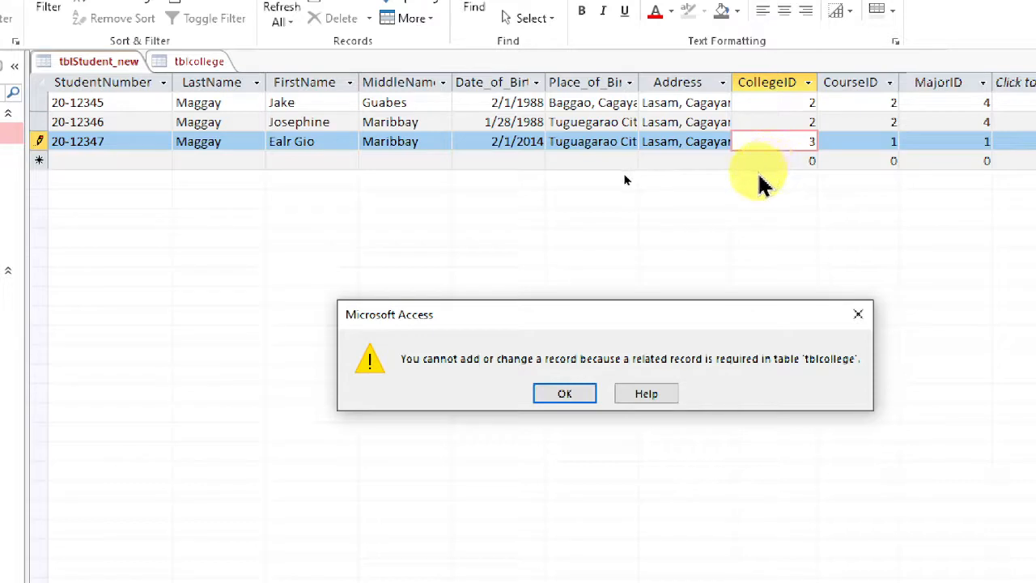
pyautogui.click(570, 394)
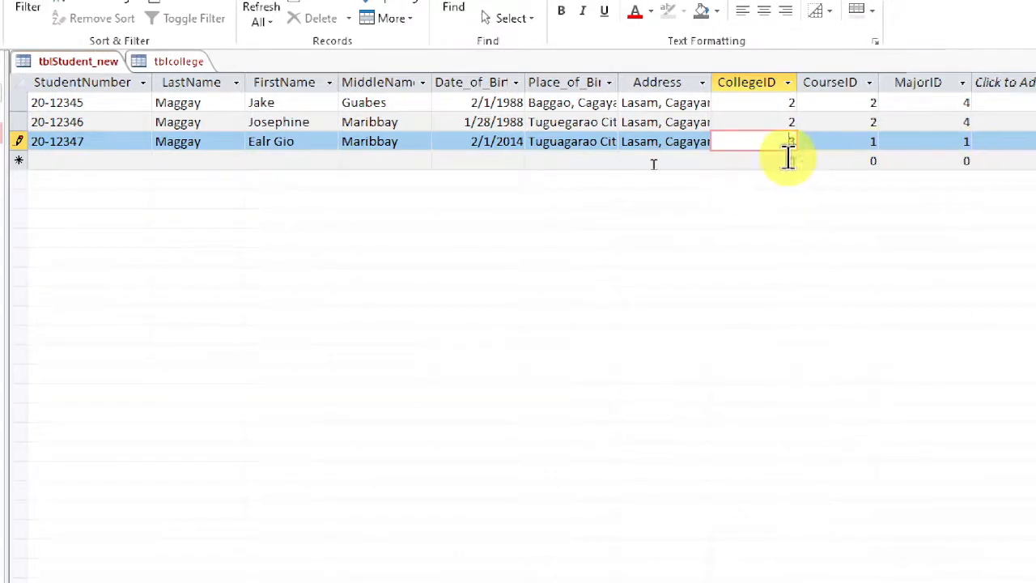
# Set the last student record's CollegeID back to 1 and commit the record.
pyautogui.moveTo(761, 139); pyautogui.dragTo(818, 147)
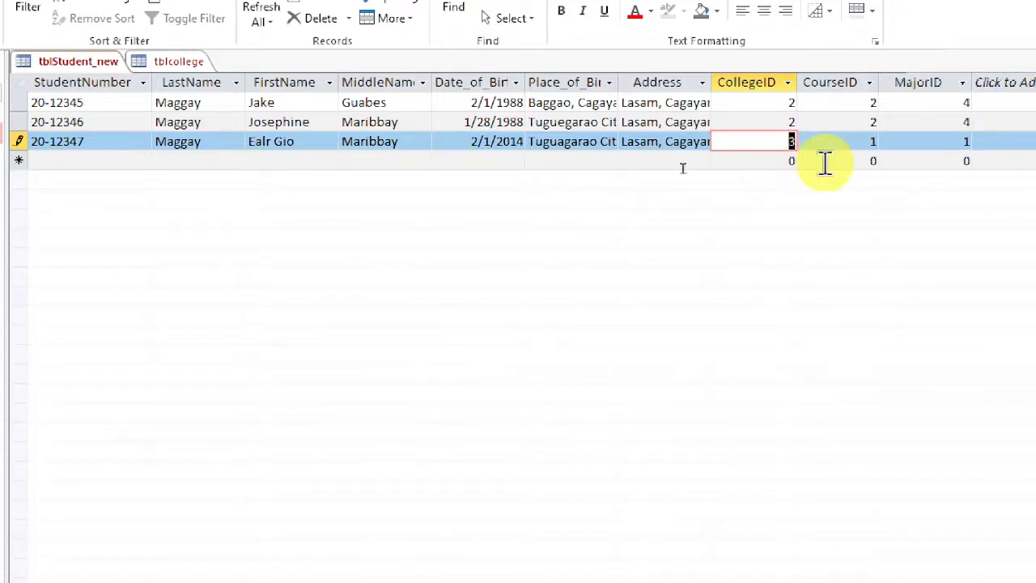
pyautogui.write('1')
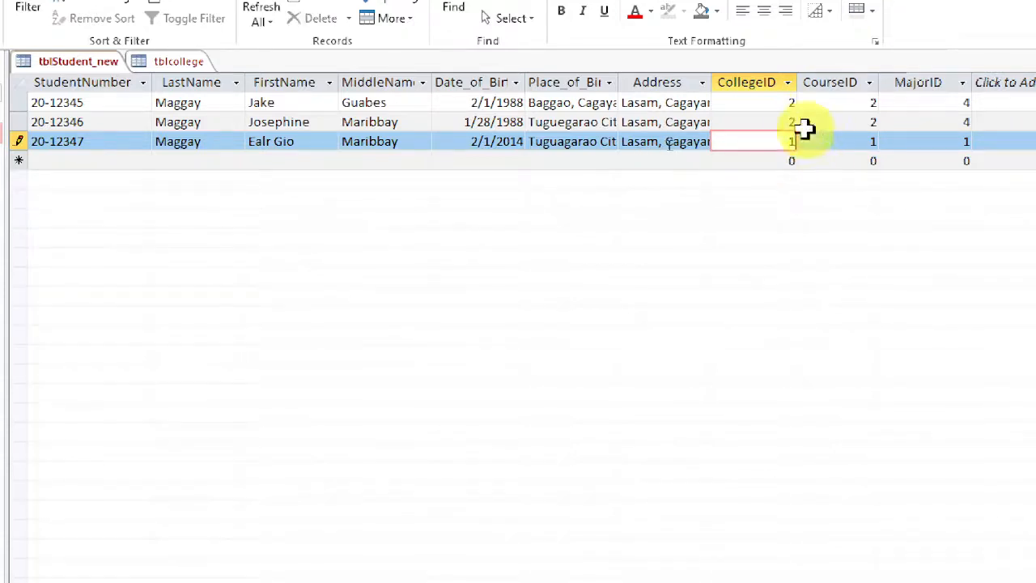
pyautogui.click(787, 106)
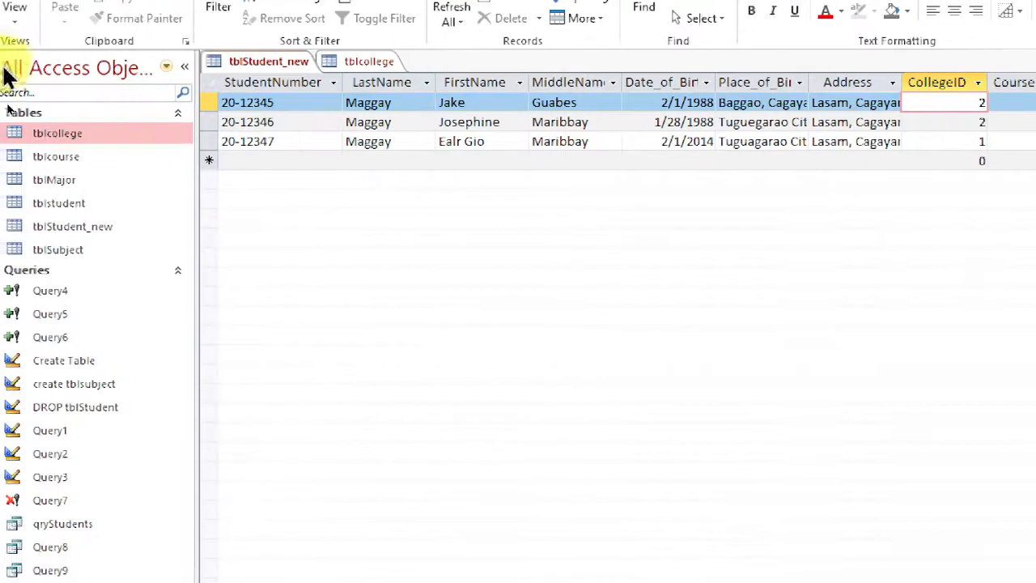
# Compare the CollegeID values in tblcollege with those assigned to each student record in tblStudent_new.
pyautogui.click(189, 63)
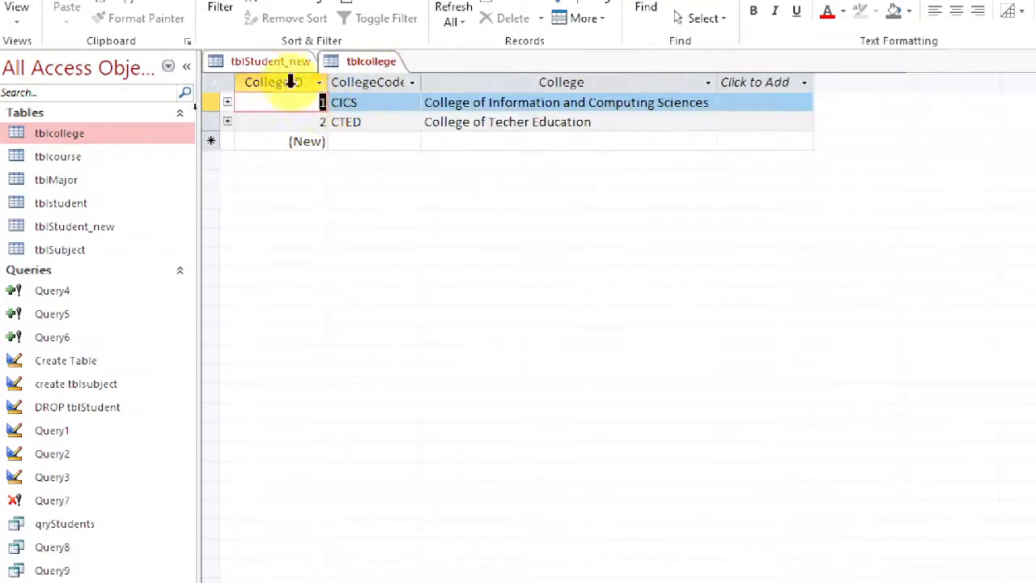
pyautogui.click(271, 61)
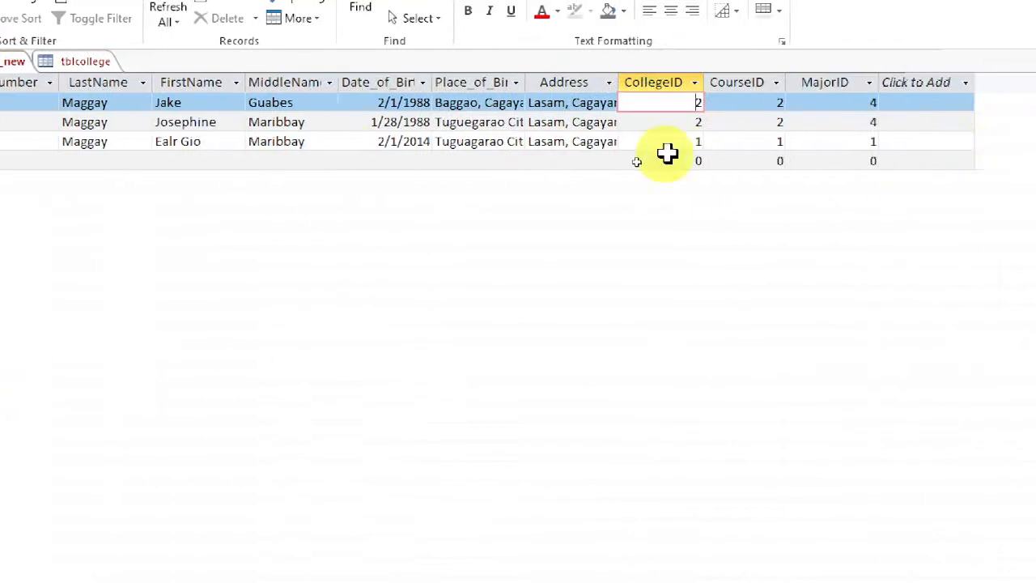
pyautogui.press('Down')
pyautogui.press('Down')
pyautogui.click(686, 104)
pyautogui.click(690, 125)
pyautogui.click(690, 148)
pyautogui.click(687, 143)
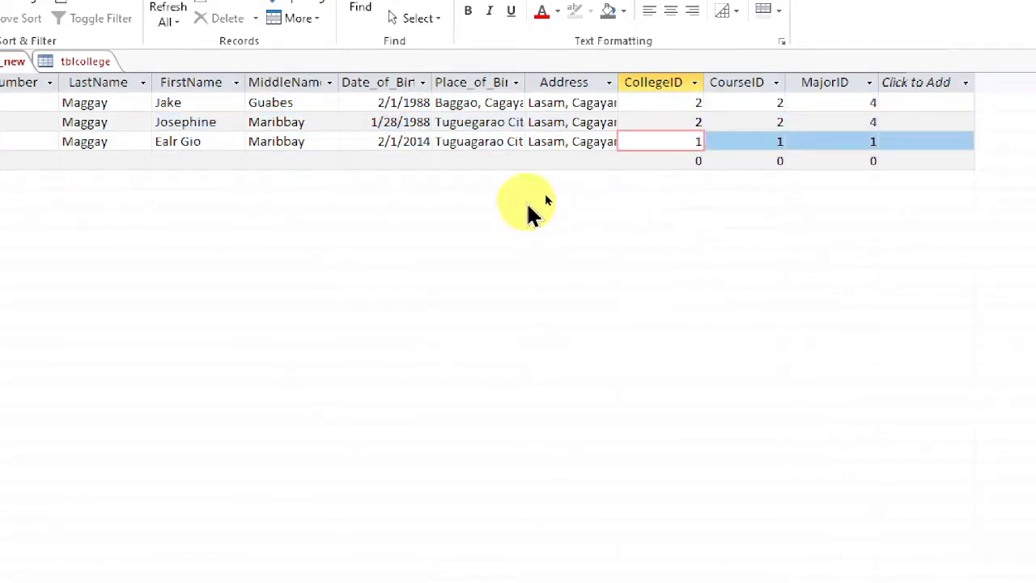
# Add a college with code CIT and name College of Industrial Technology to tblcollege, and close the table.
pyautogui.click(95, 63)
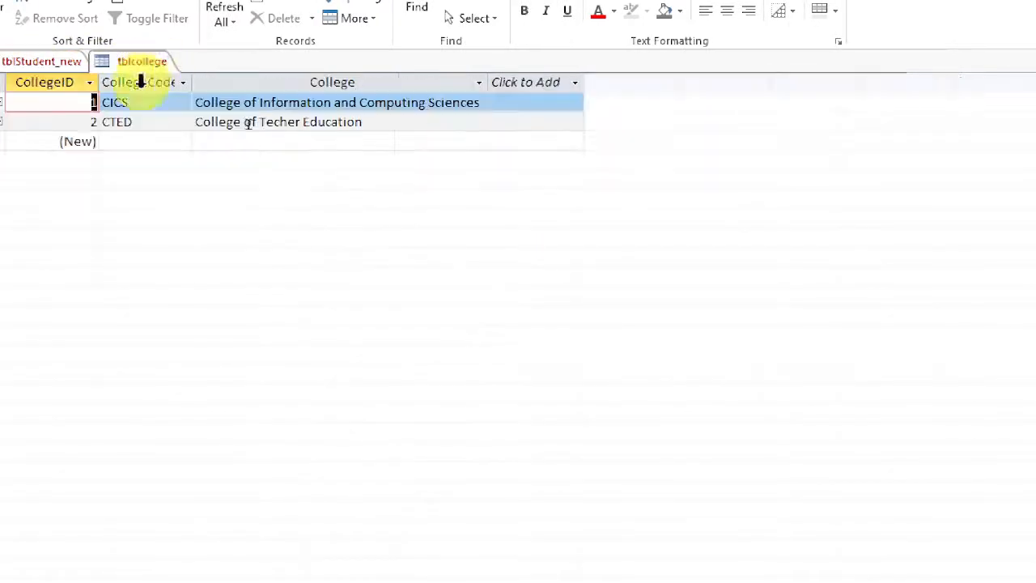
pyautogui.click(79, 141)
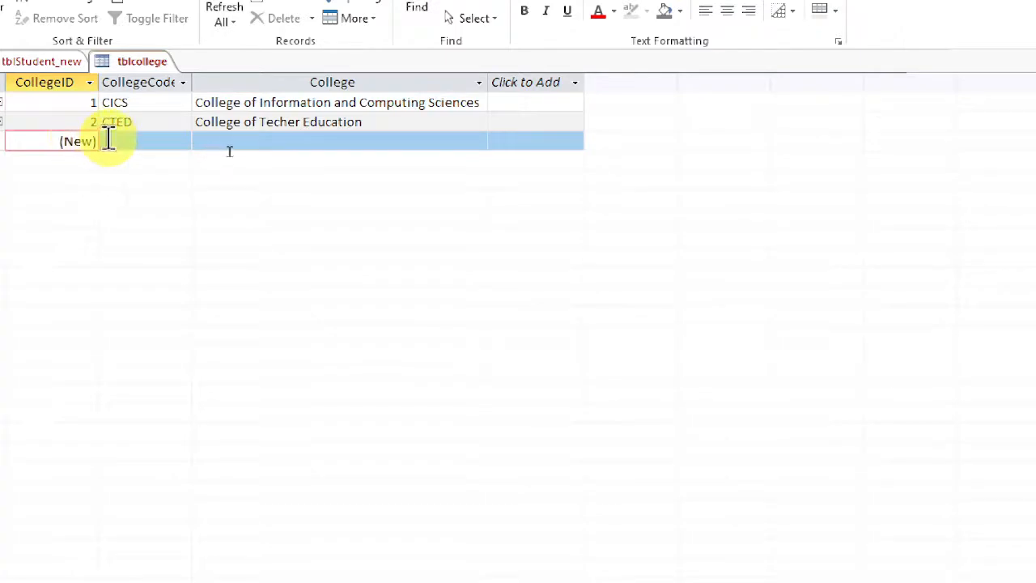
pyautogui.click(113, 143)
pyautogui.write('CIT')
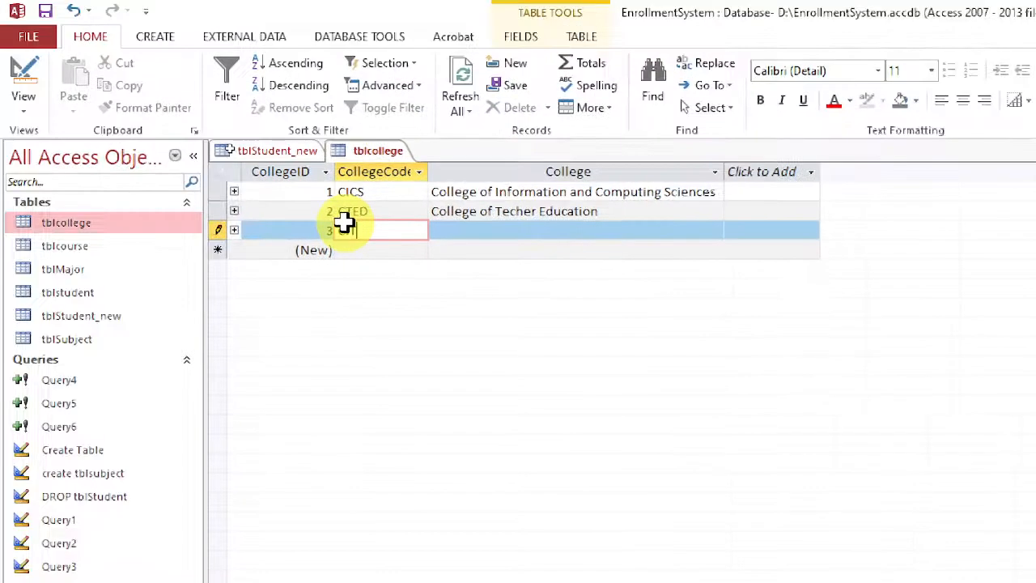
pyautogui.press('Tab')
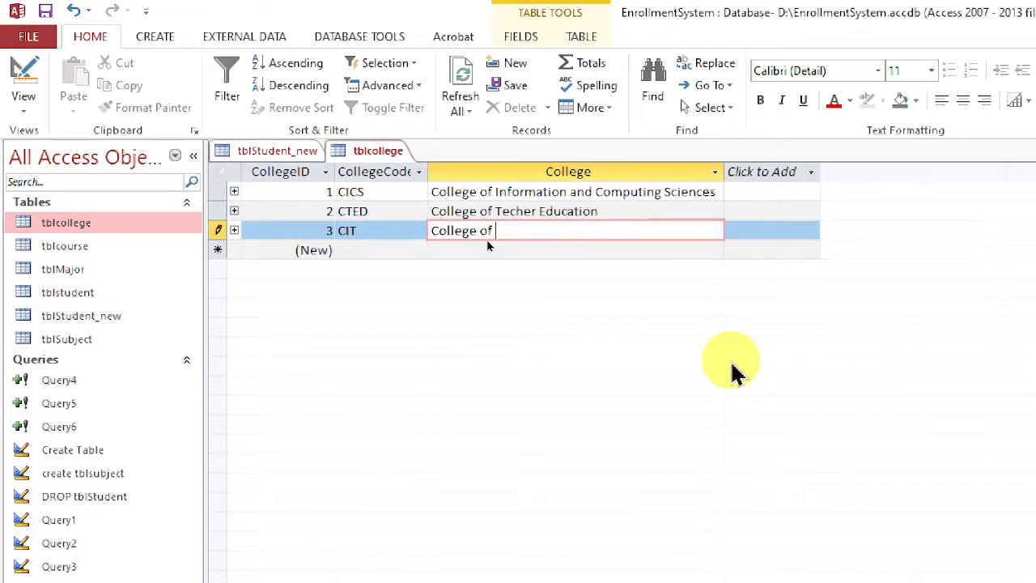
pyautogui.write('College of Industrial ')
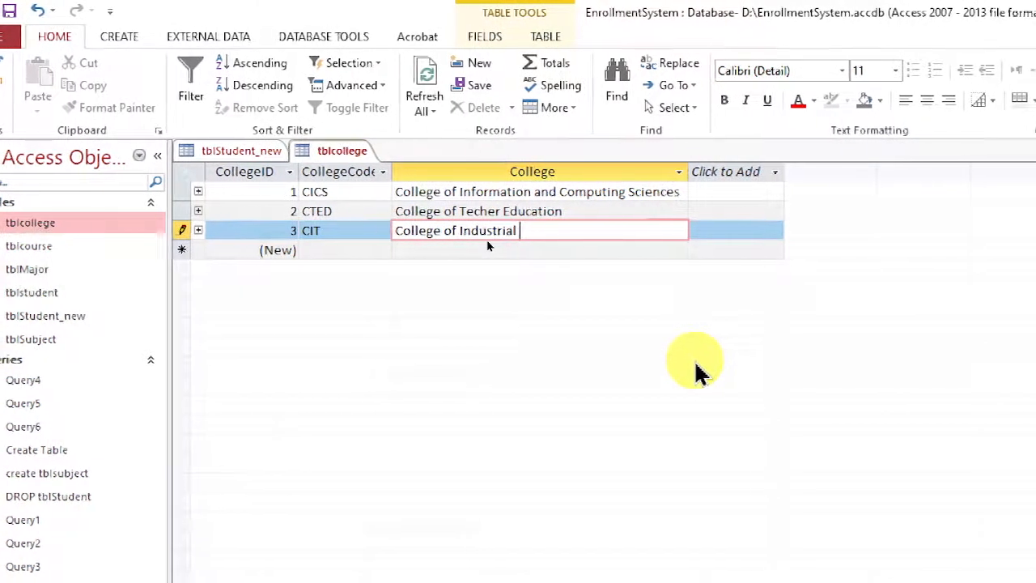
pyautogui.write('Technology')
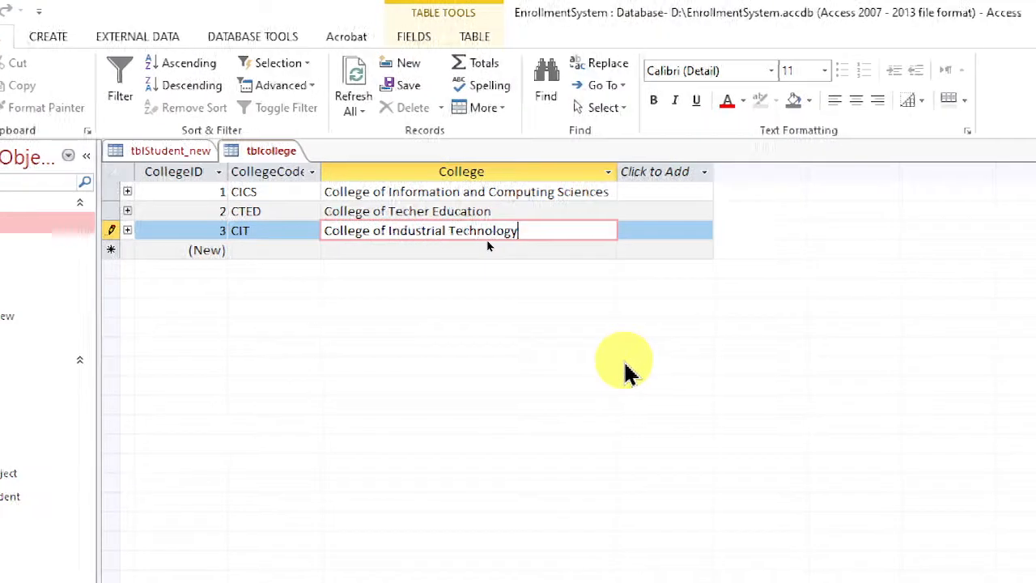
pyautogui.press('Tab')
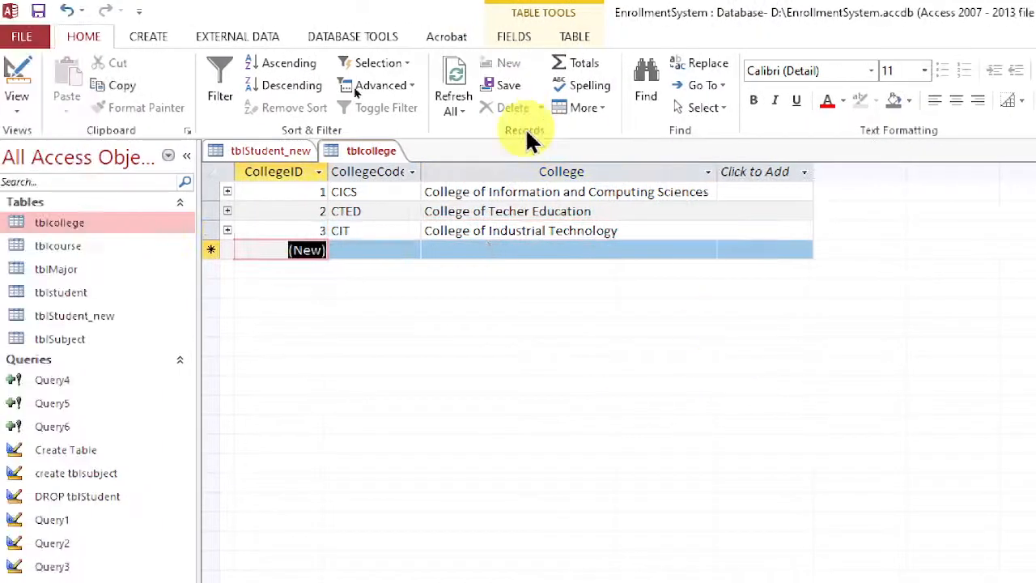
pyautogui.click(455, 230)
pyautogui.click(476, 193)
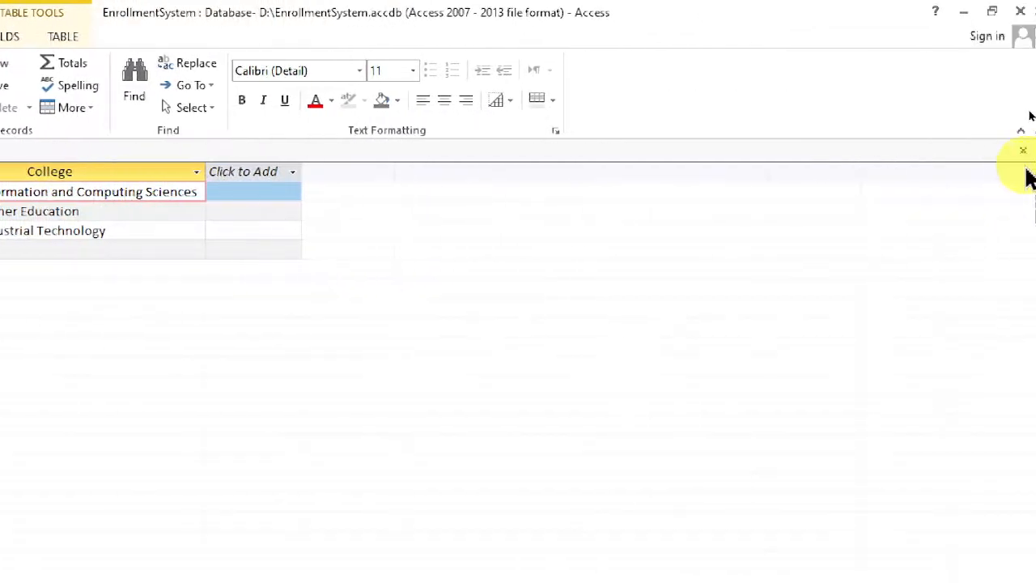
pyautogui.click(1024, 151)
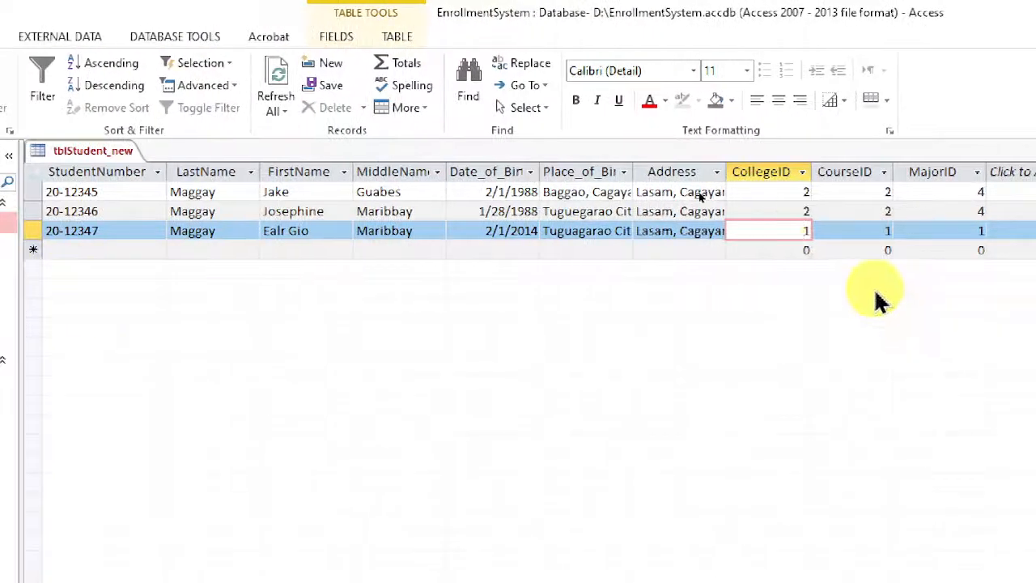
# Recheck the new college's ID in tblcollege, set the last student record's CollegeID to 3, and close tblStudent_new with its layout saved.
pyautogui.moveTo(780, 234); pyautogui.dragTo(921, 235)
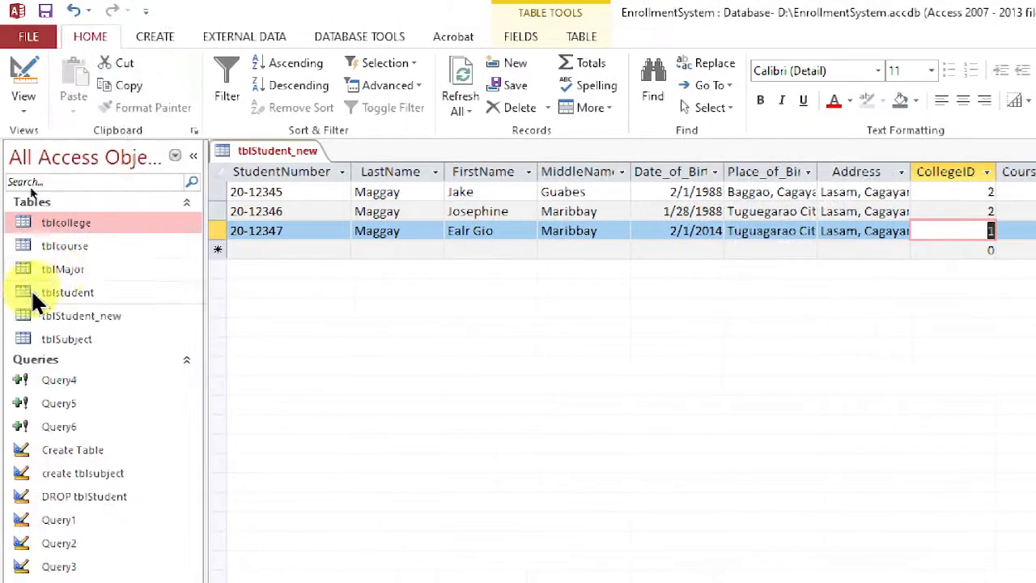
pyautogui.doubleClick(89, 223)
pyautogui.click(308, 234)
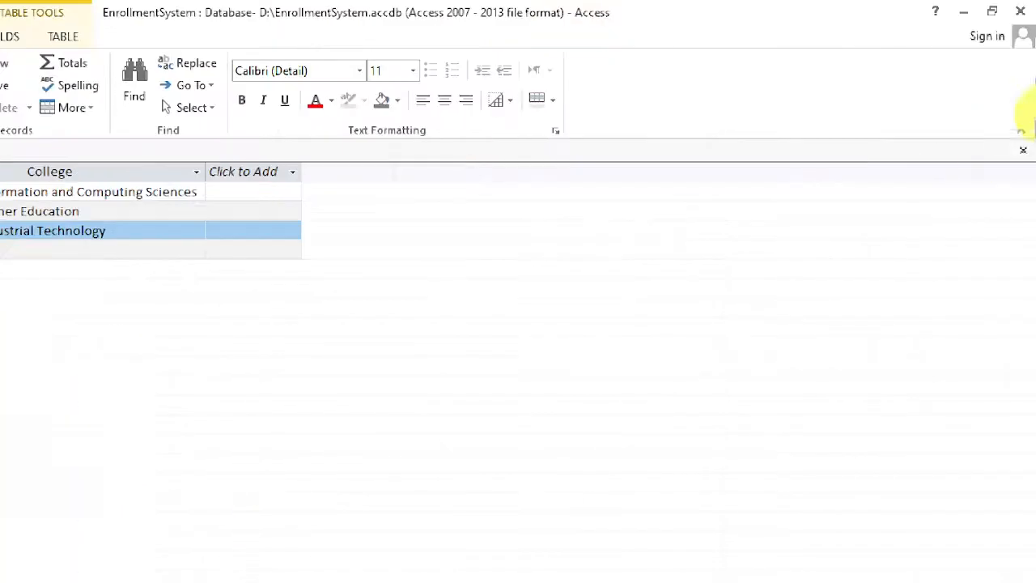
pyautogui.click(1023, 151)
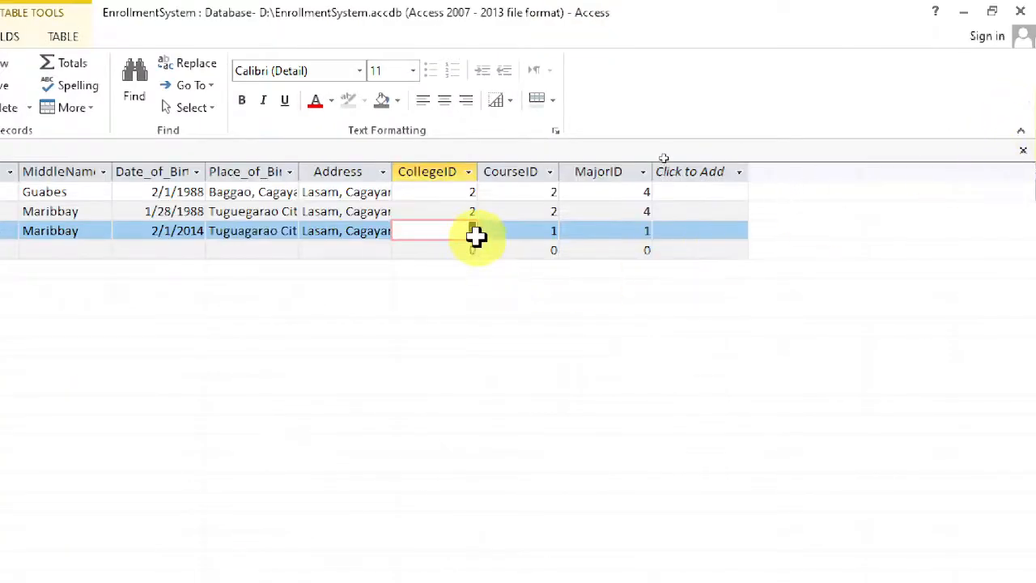
pyautogui.press('Tab')
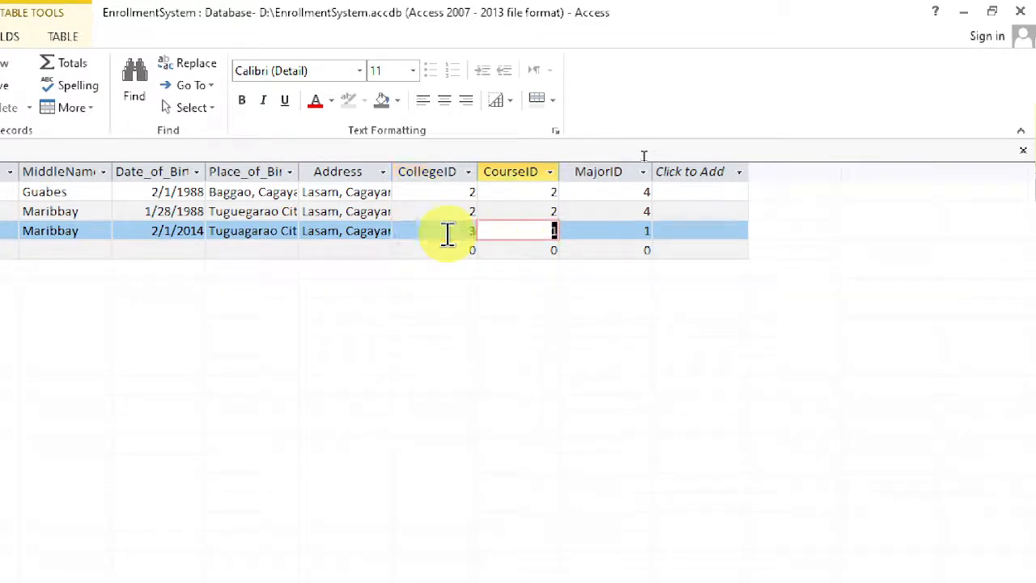
pyautogui.click(470, 186)
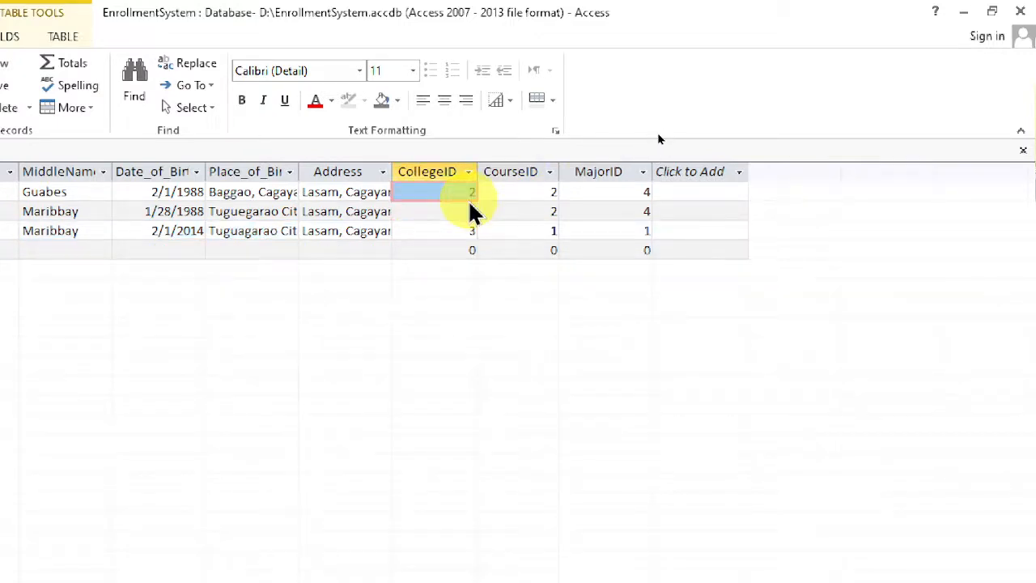
pyautogui.click(1023, 150)
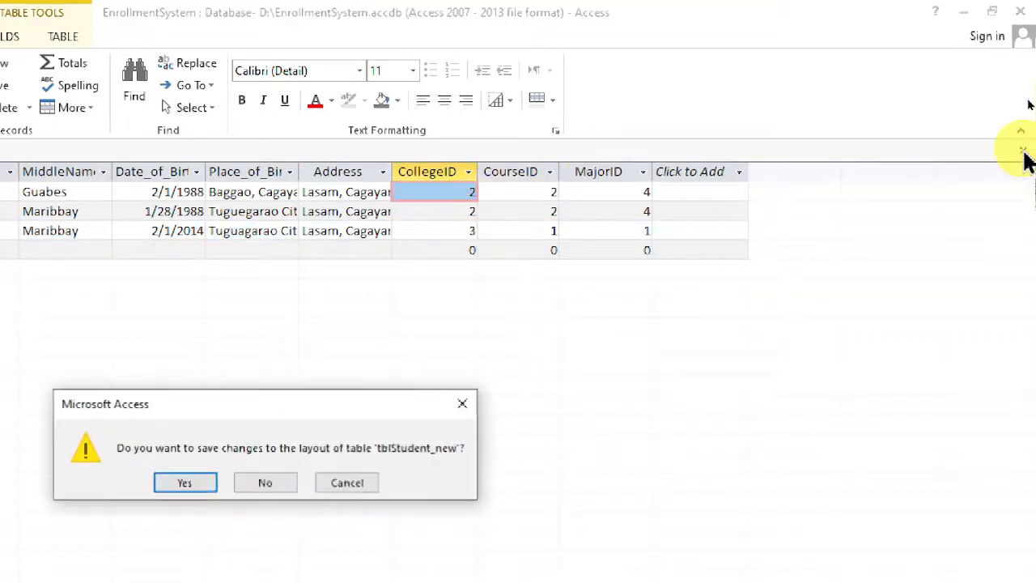
pyautogui.click(204, 489)
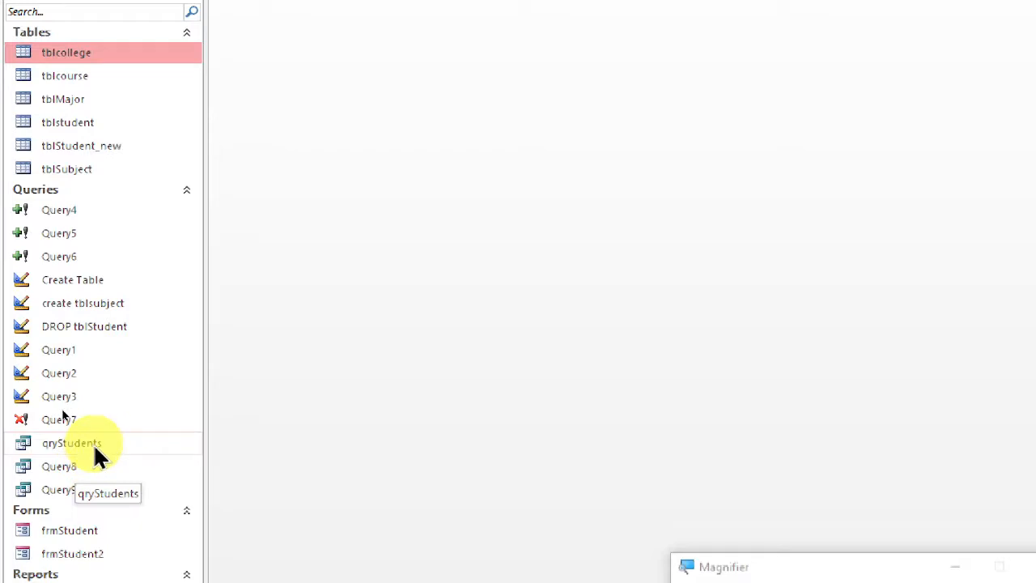
# Open the qryStudents query in Design View, examine the joins between its tables, and close it.
pyautogui.rightClick(95, 443)
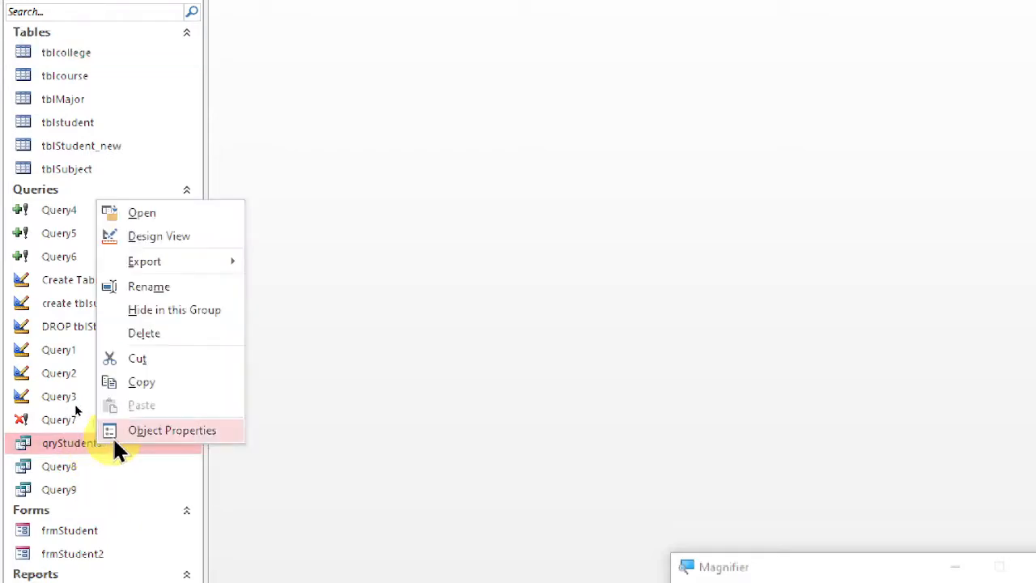
pyautogui.click(213, 235)
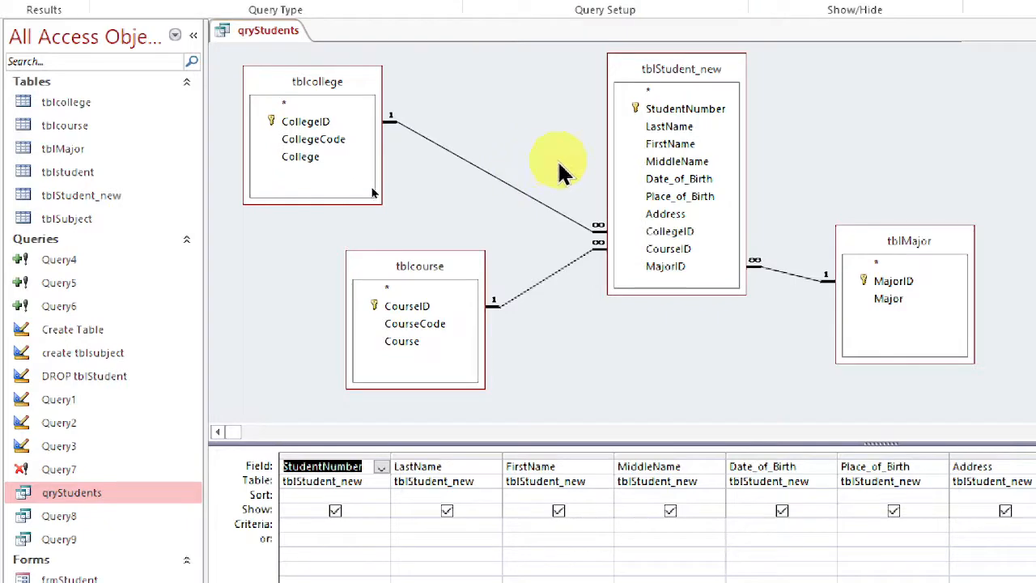
pyautogui.click(578, 230)
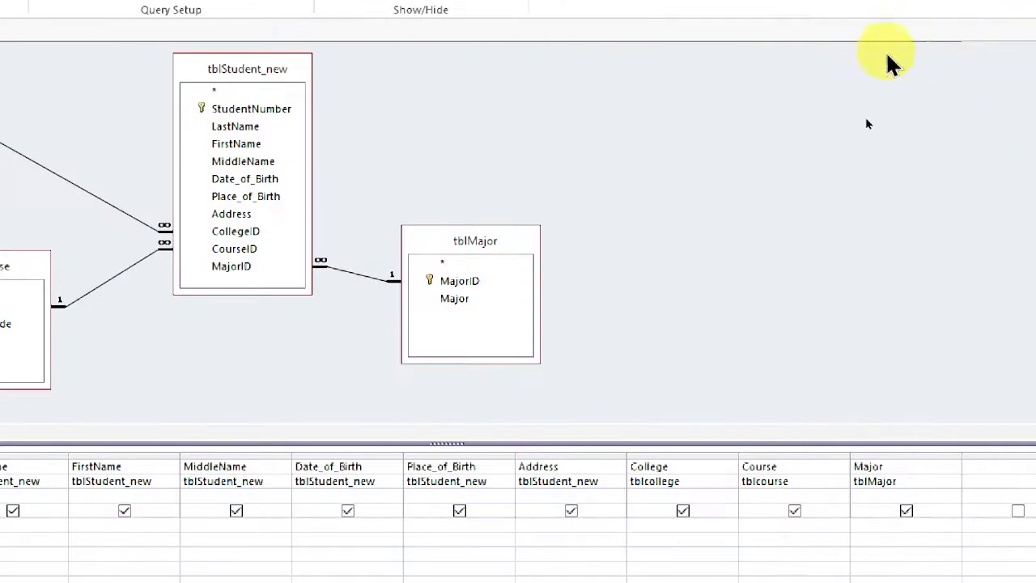
pyautogui.click(1021, 55)
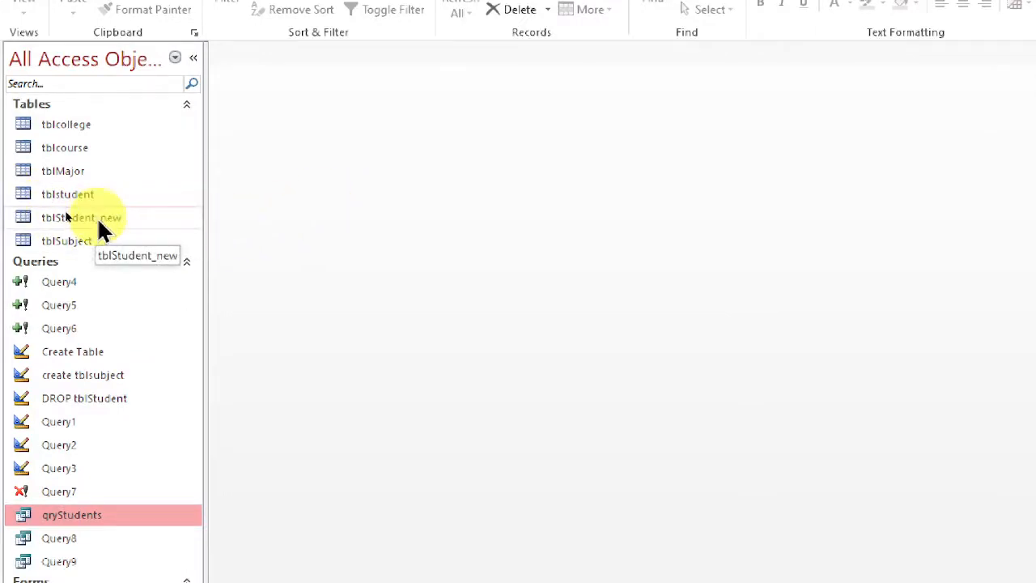
# Open tblStudent_new and examine the CourseID and MajorID values of the last student record.
pyautogui.doubleClick(103, 219)
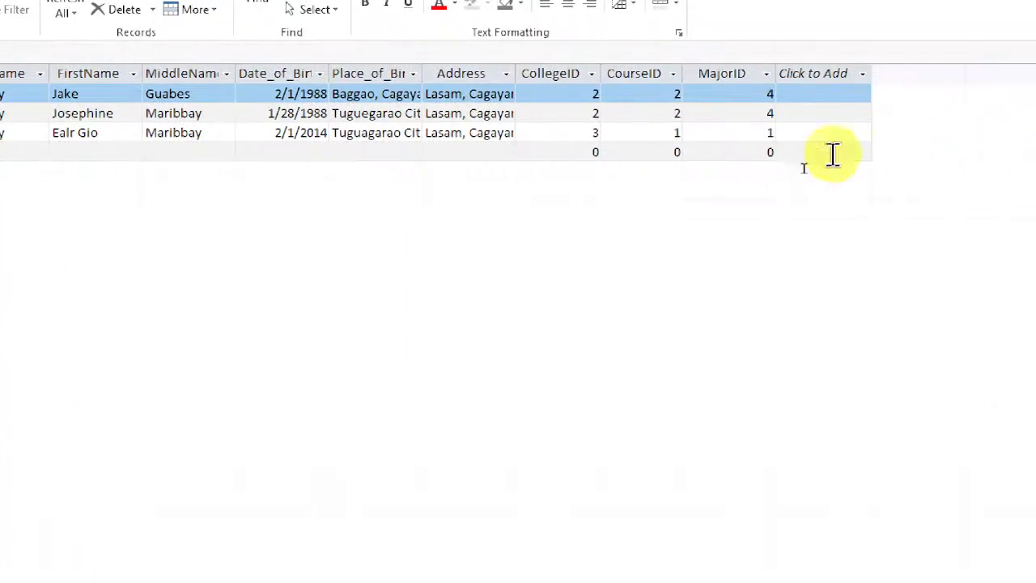
pyautogui.click(672, 133)
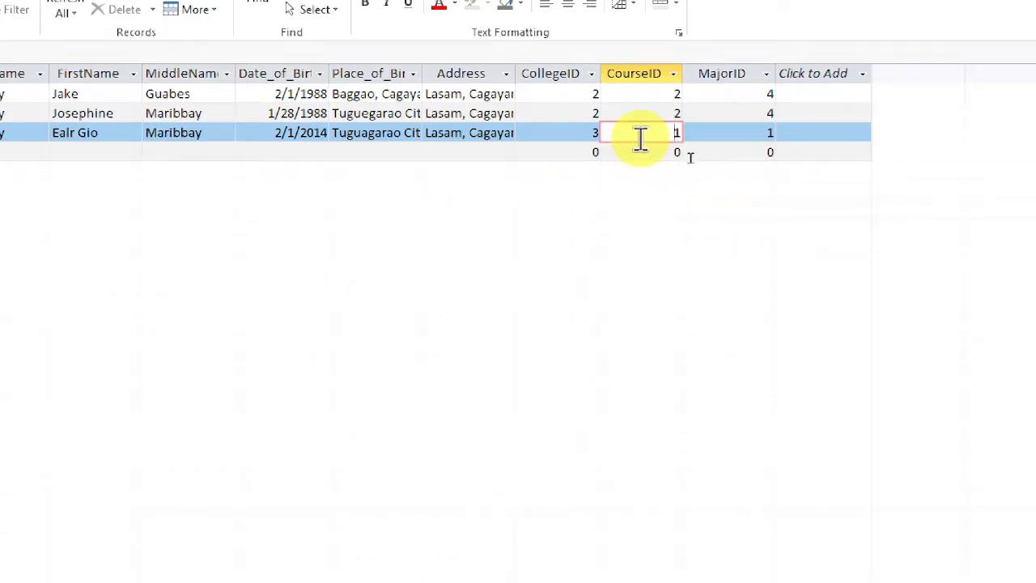
pyautogui.click(743, 133)
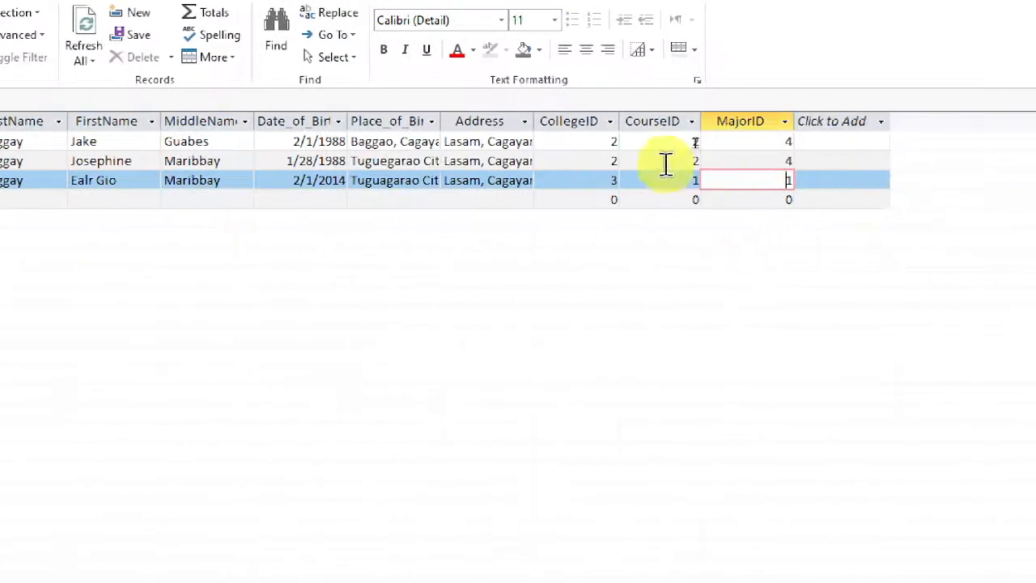
pyautogui.click(692, 180)
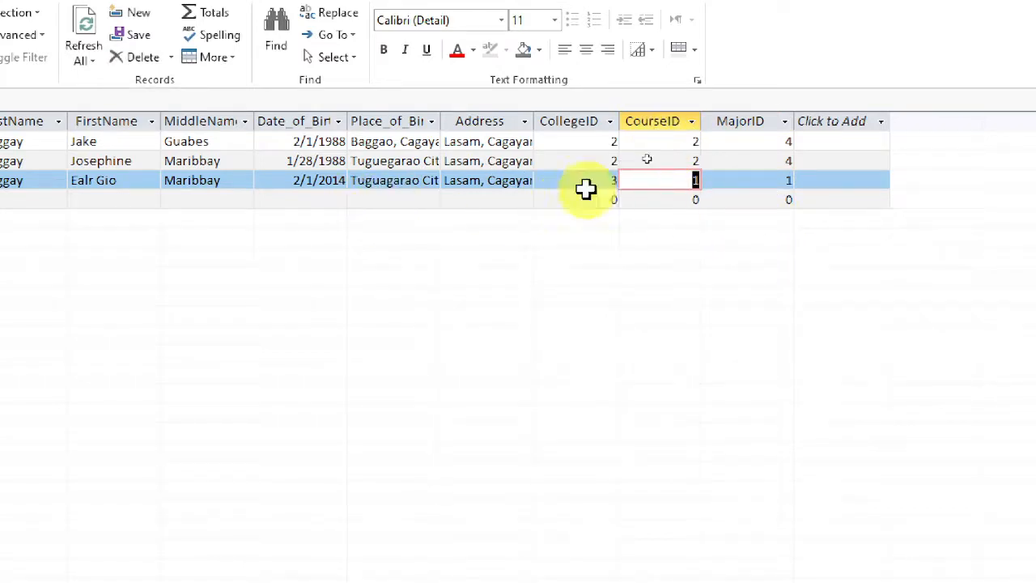
# Open tblcourse, compare its CourseID values with those of the student records in tblStudent_new, and close tblcourse.
pyautogui.click(659, 165)
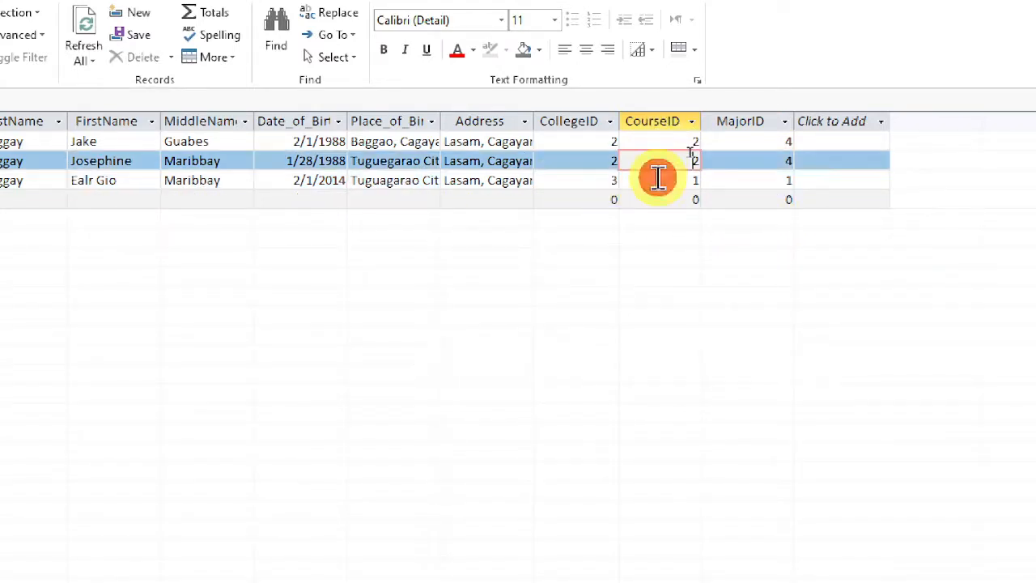
pyautogui.click(659, 179)
pyautogui.click(659, 162)
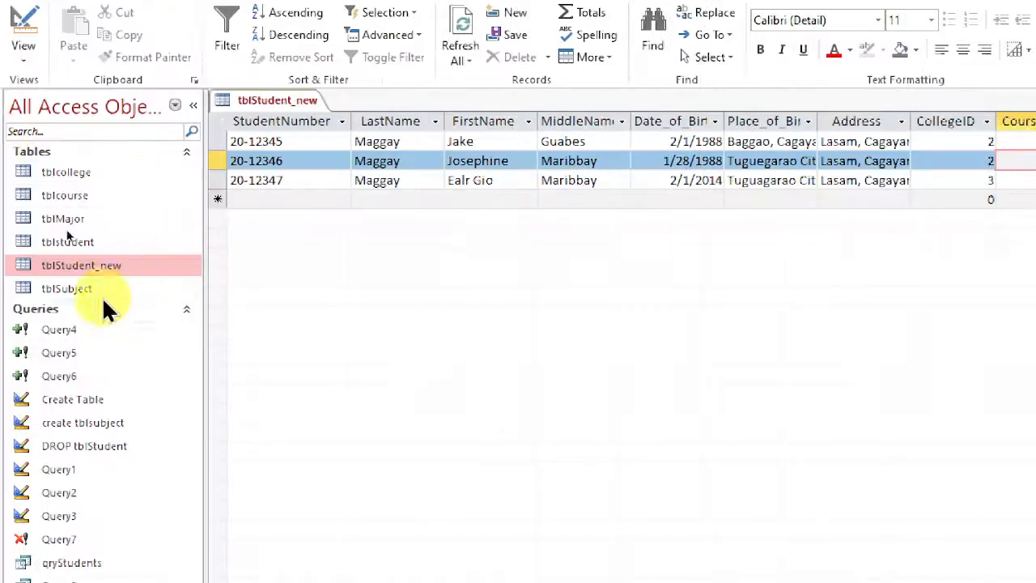
pyautogui.doubleClick(77, 195)
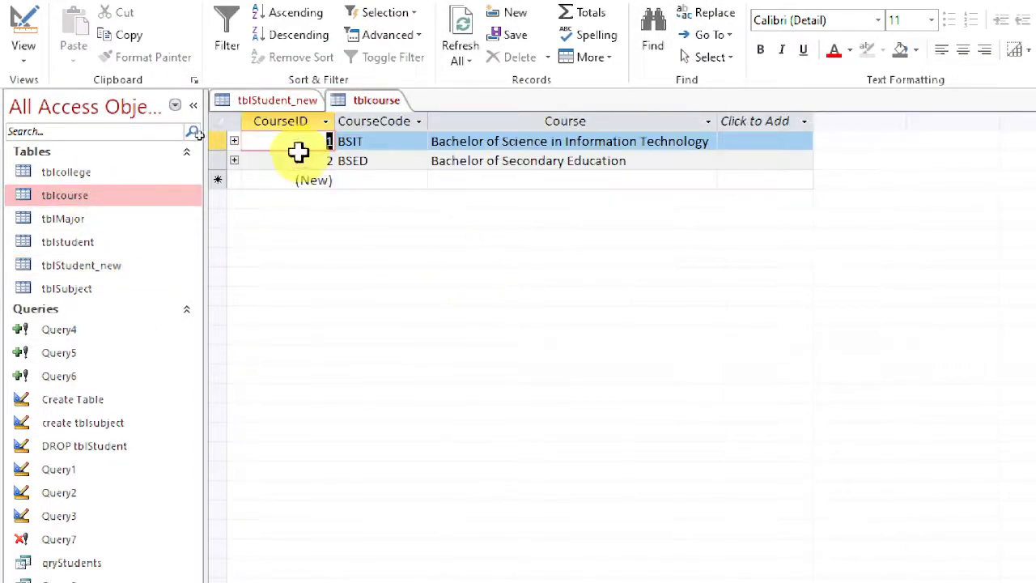
pyautogui.click(282, 104)
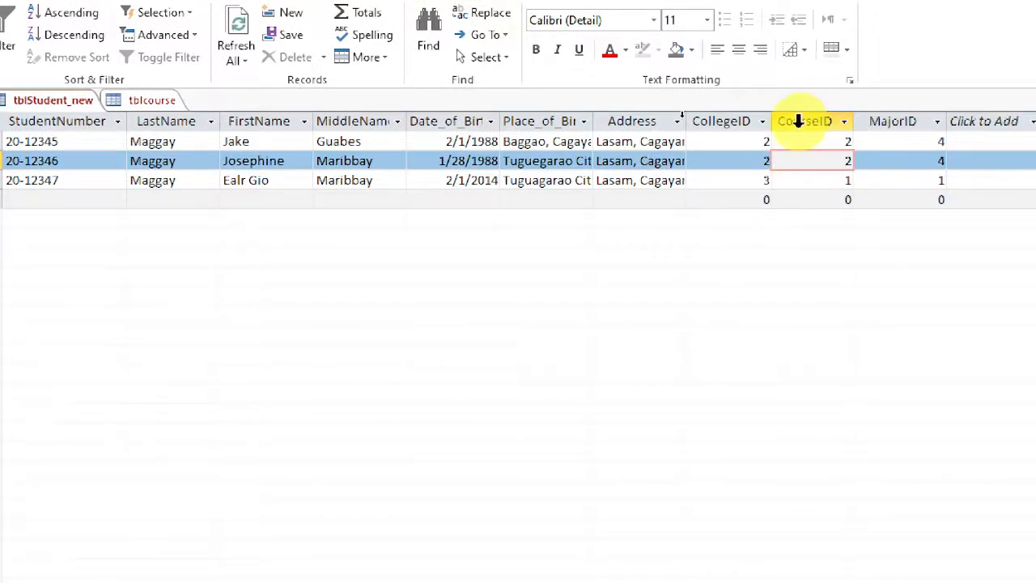
pyautogui.click(806, 181)
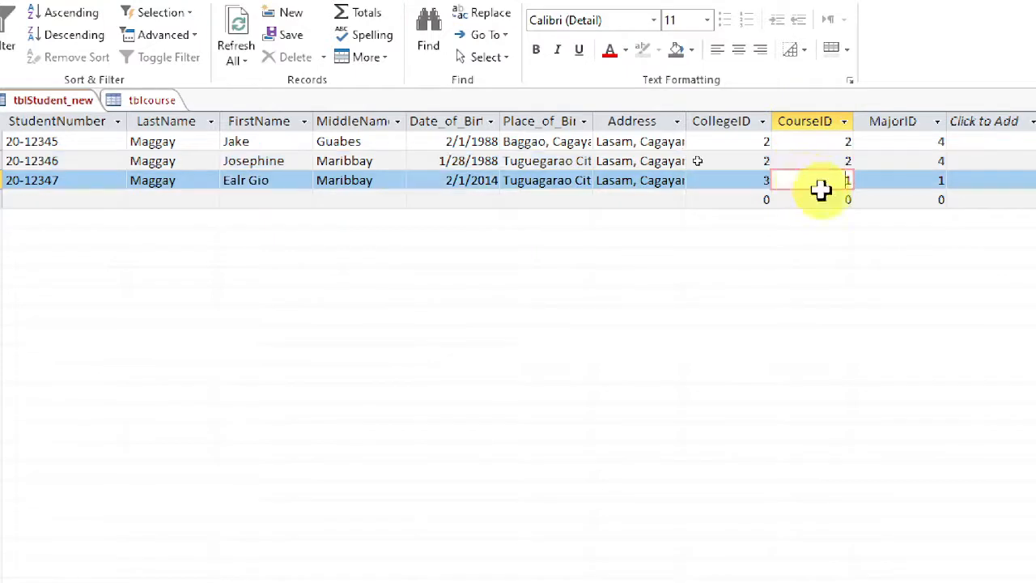
pyautogui.click(731, 180)
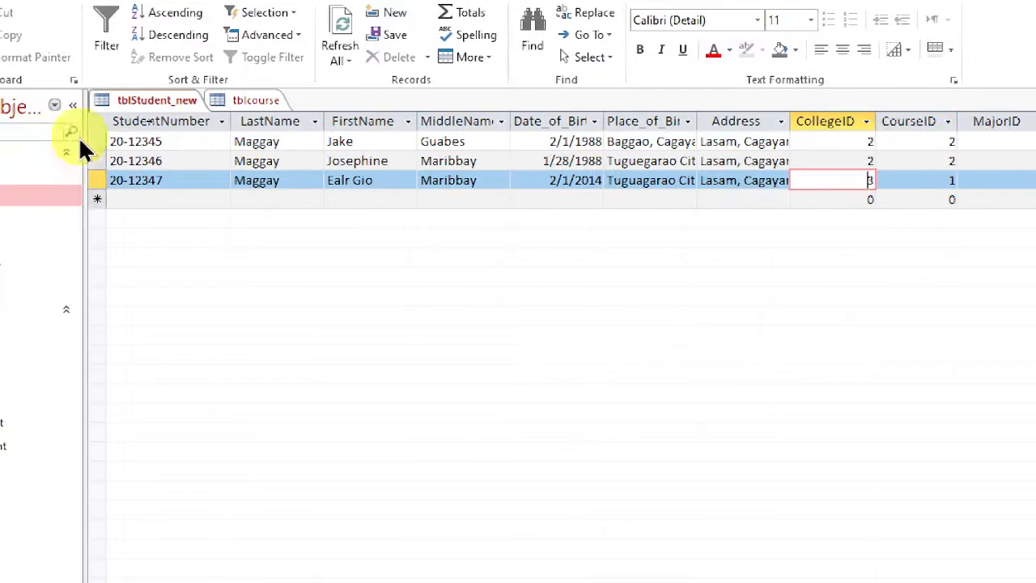
pyautogui.click(152, 98)
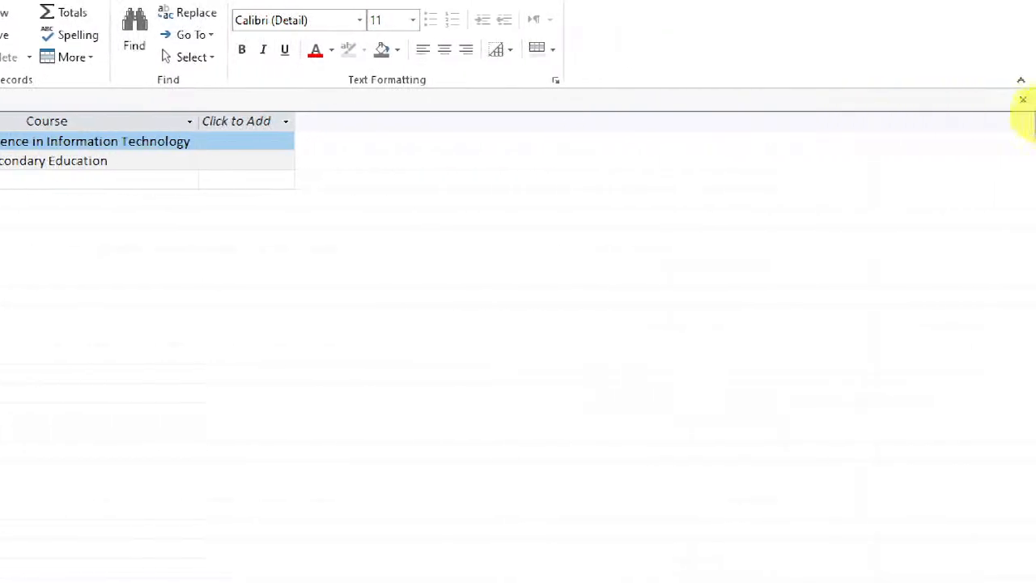
pyautogui.click(1023, 99)
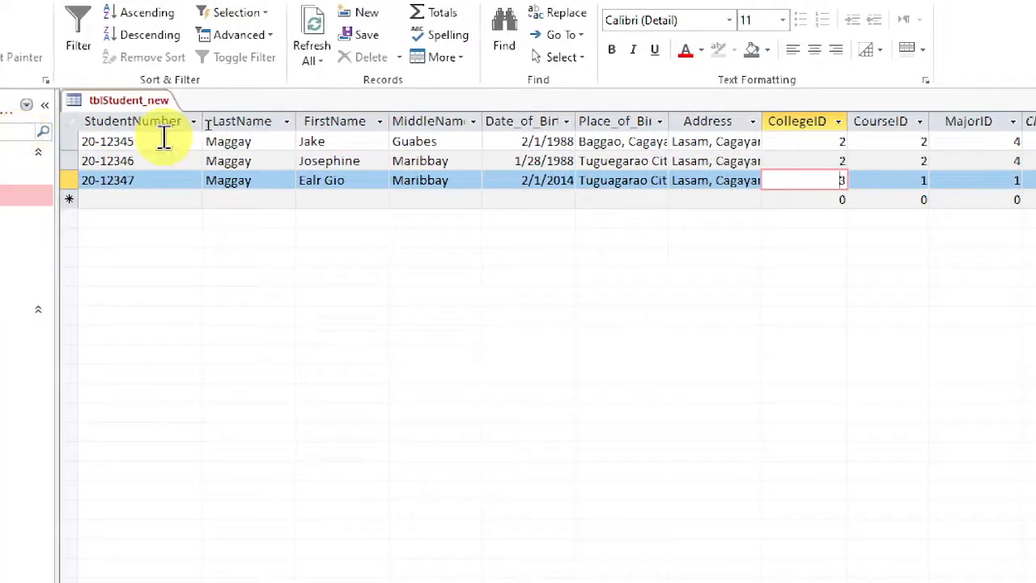
# Review the CollegeID, CourseID and MajorID values of every student record in tblStudent_new, and close the table.
pyautogui.click(164, 140)
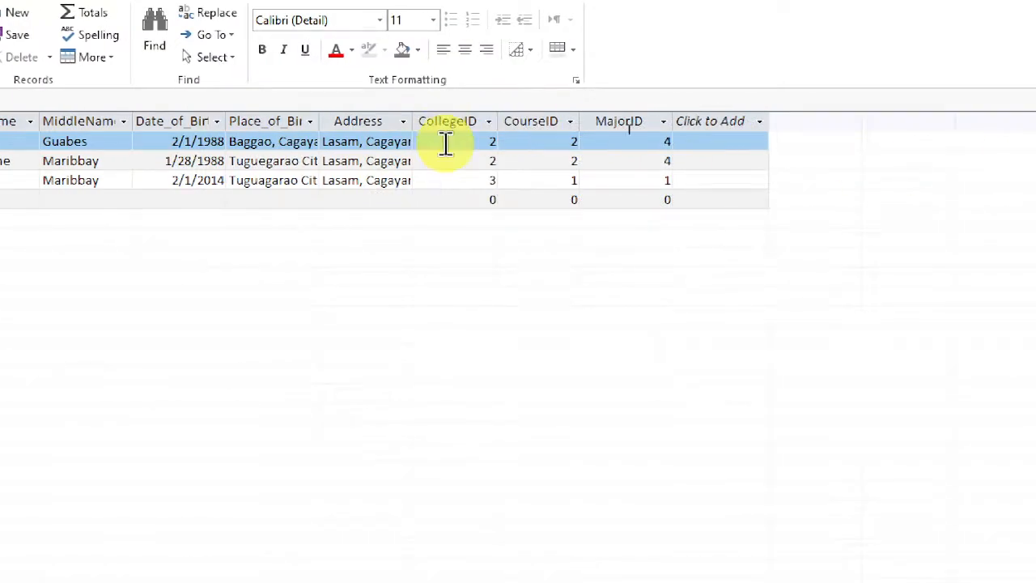
pyautogui.click(445, 144)
pyautogui.click(454, 157)
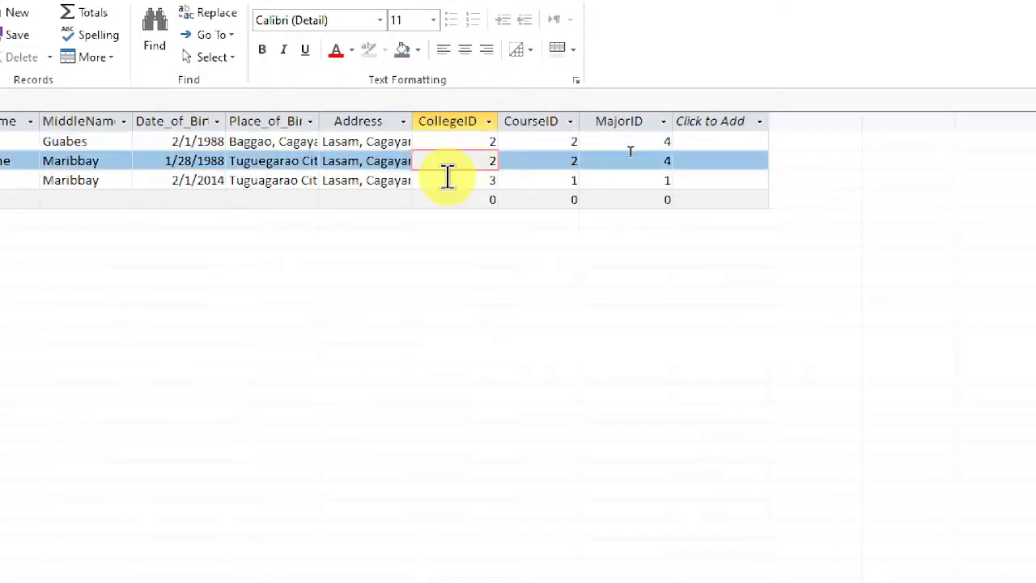
pyautogui.click(450, 178)
pyautogui.click(541, 182)
pyautogui.click(564, 147)
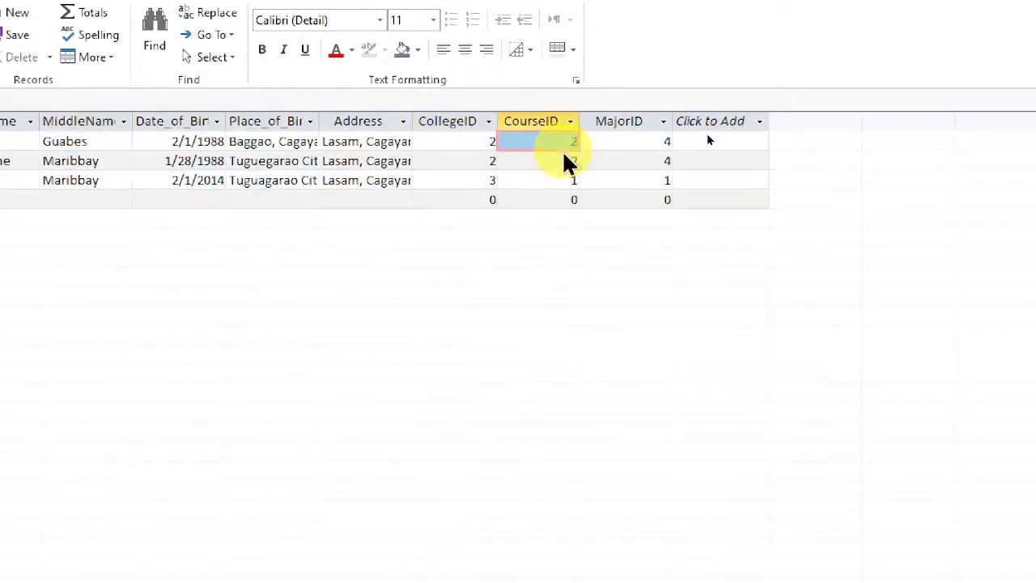
pyautogui.click(650, 146)
pyautogui.click(646, 162)
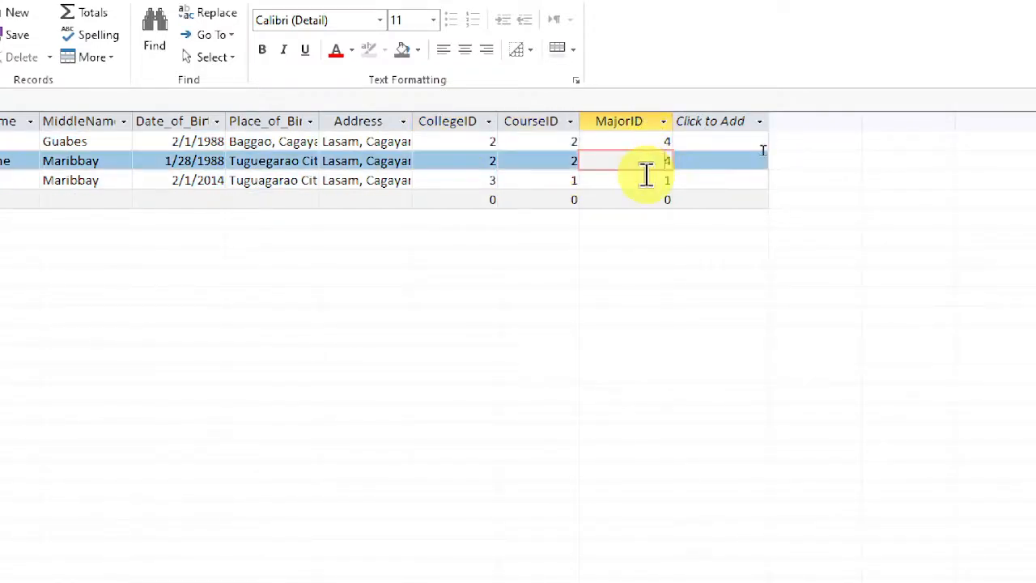
pyautogui.click(648, 180)
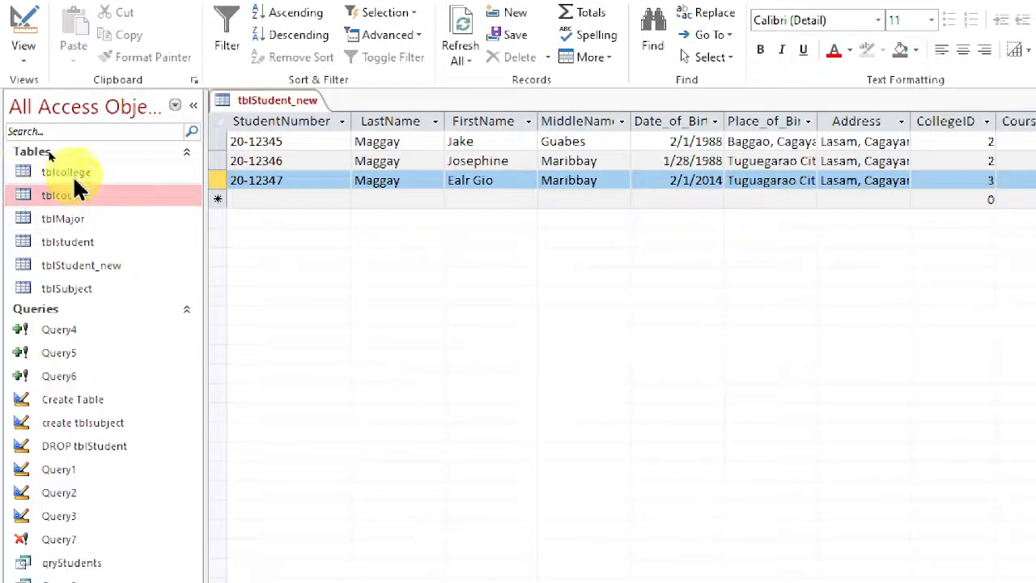
pyautogui.click(71, 172)
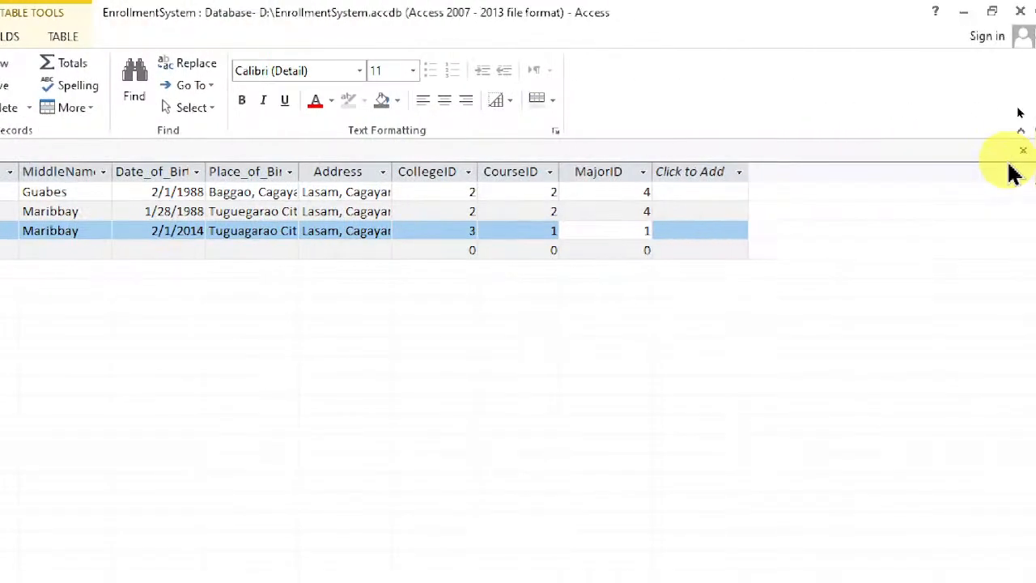
pyautogui.click(1023, 151)
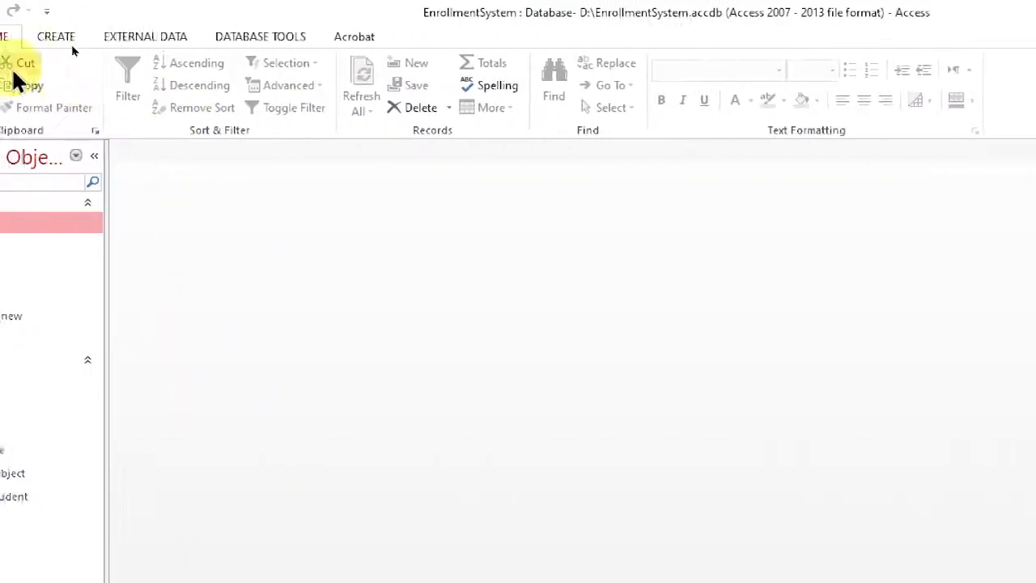
# Open the Relationships layout, move tblcourse slightly down beneath tblcollege, and shift tblMajor up toward the level of tblStudent_new.
pyautogui.click(269, 36)
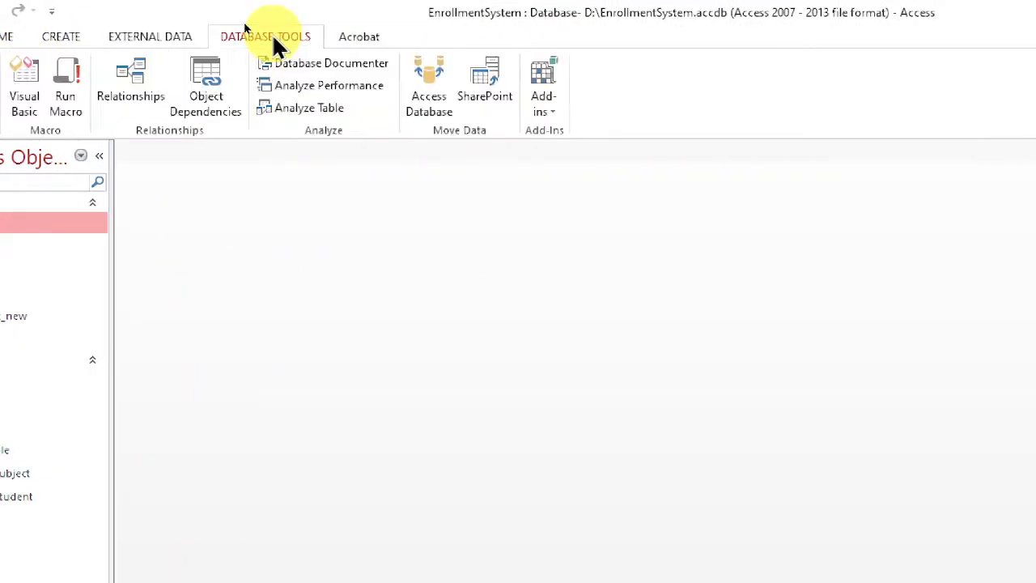
pyautogui.click(133, 84)
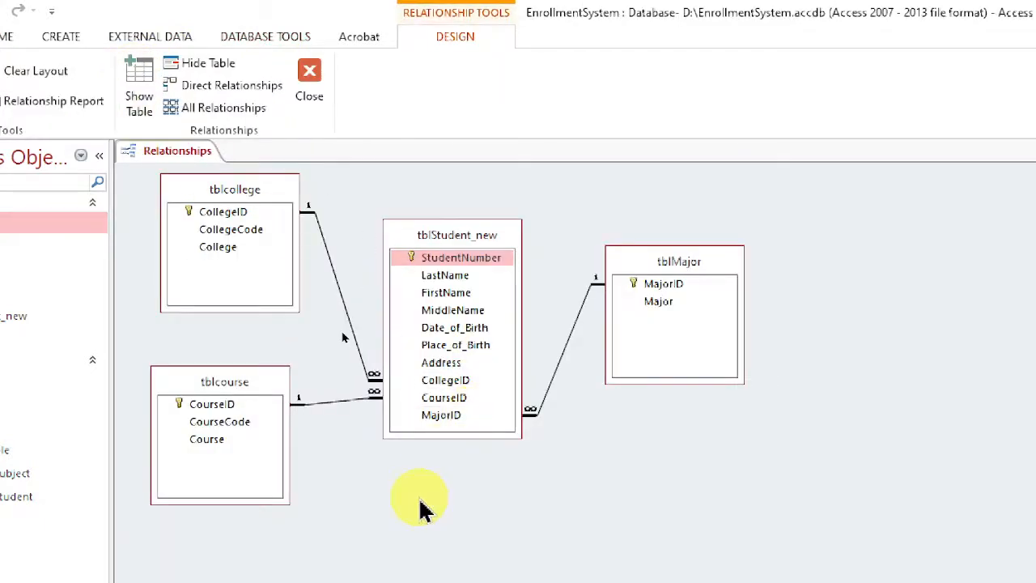
pyautogui.moveTo(251, 374); pyautogui.dragTo(268, 393)
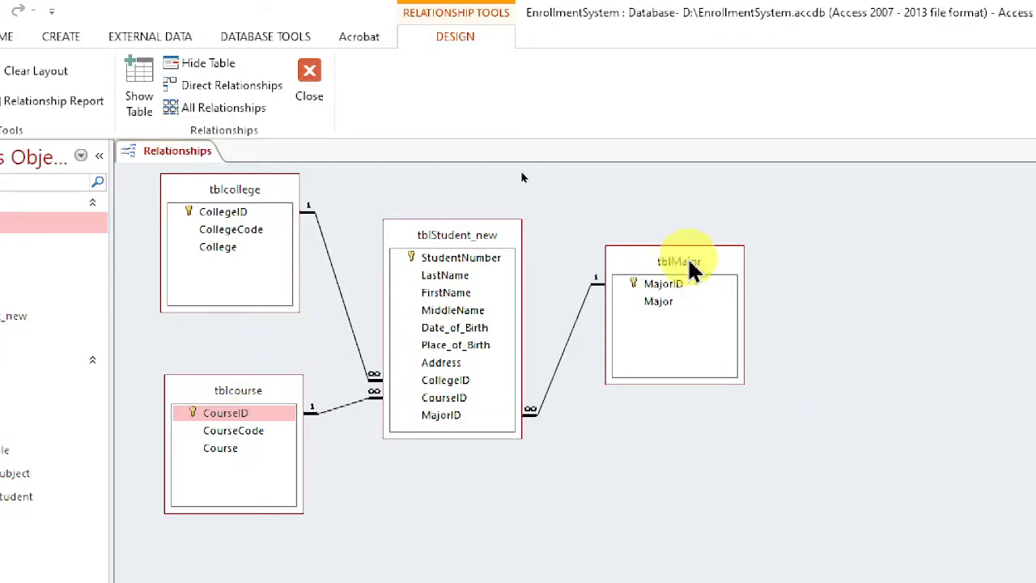
pyautogui.moveTo(689, 265); pyautogui.dragTo(673, 226)
# Add tblSubject to the Relationships layout and place it below tblMajor.
pyautogui.rightClick(826, 262)
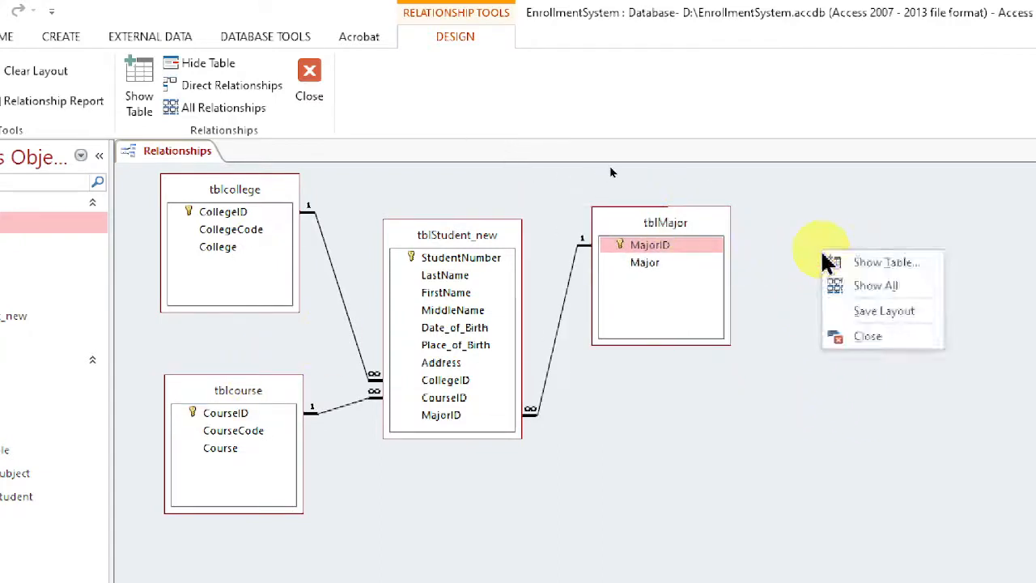
pyautogui.rightClick(784, 230)
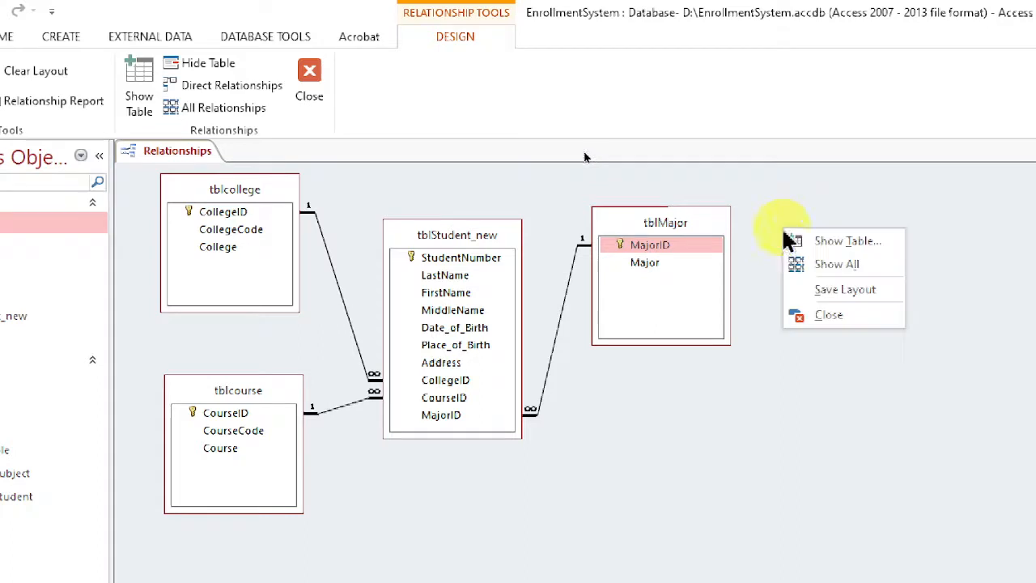
pyautogui.click(838, 242)
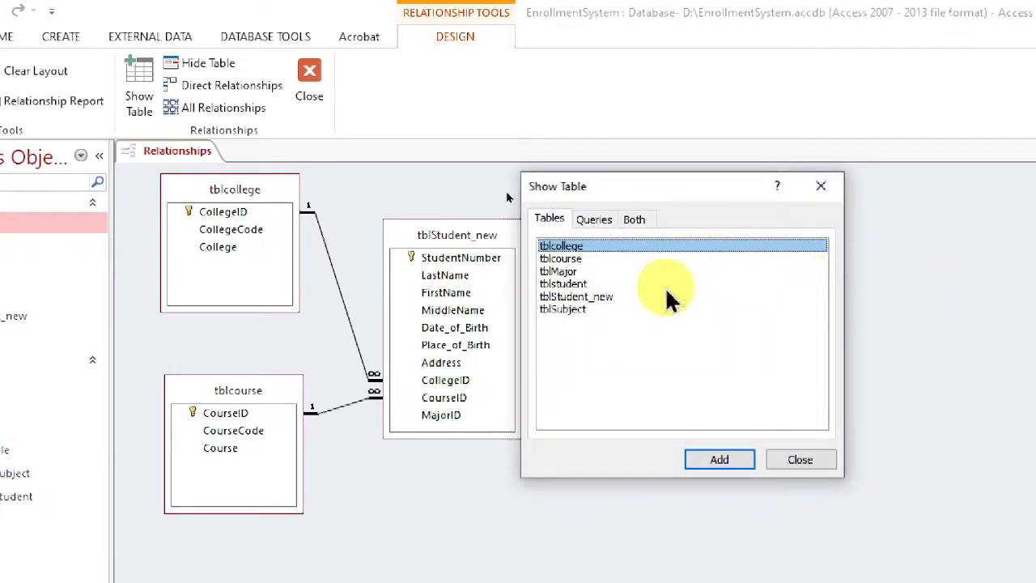
pyautogui.click(577, 310)
pyautogui.click(720, 459)
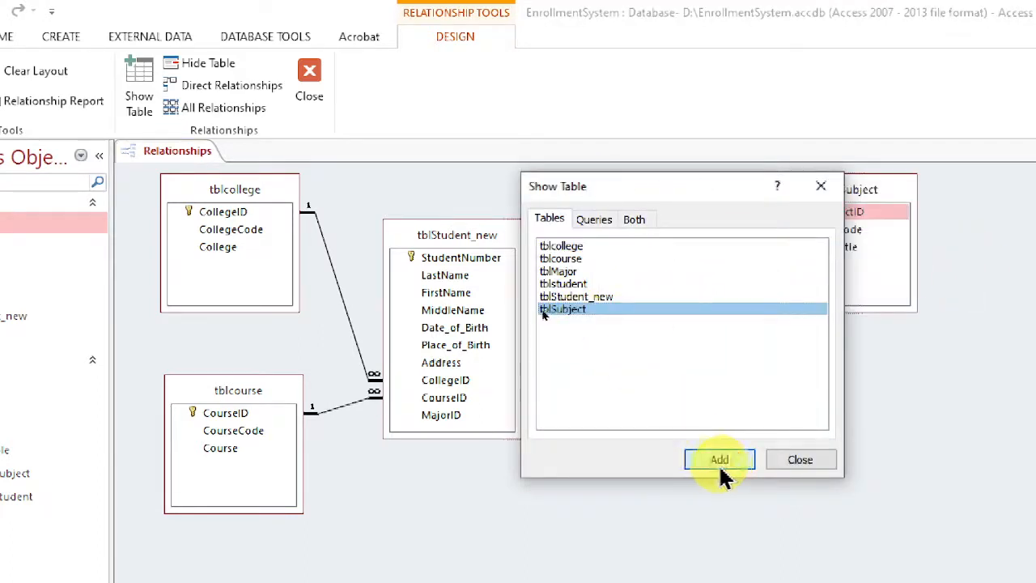
pyautogui.click(830, 468)
pyautogui.moveTo(882, 189); pyautogui.dragTo(716, 381)
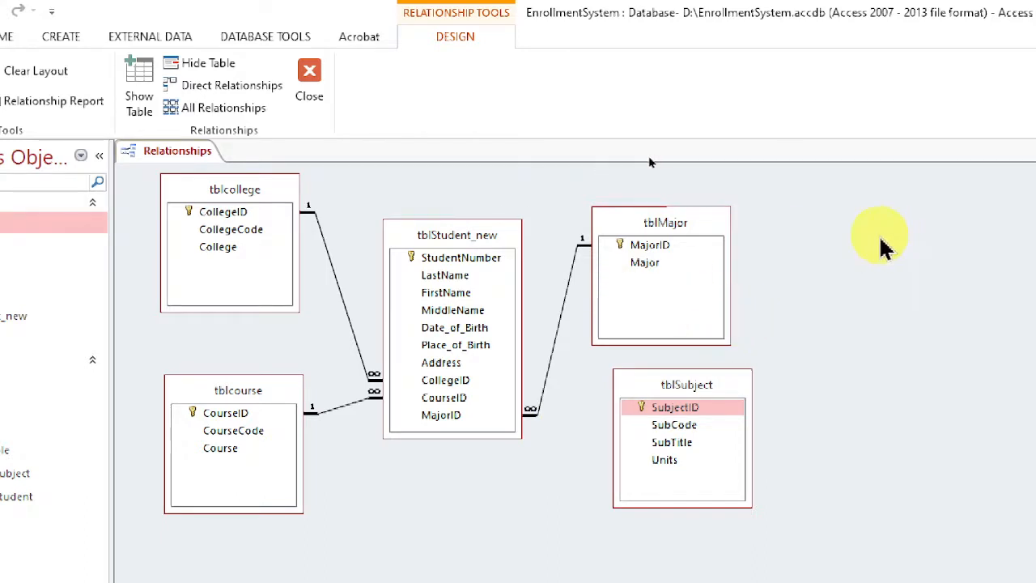
# Adjust tblSubject's position beneath tblMajor, and remove it from the Relationships layout.
pyautogui.moveTo(688, 387)
pyautogui.mouseDown()
pyautogui.moveTo(660, 385)
pyautogui.moveTo(685, 395)
pyautogui.moveTo(678, 403)
pyautogui.mouseUp()
pyautogui.click(674, 390)
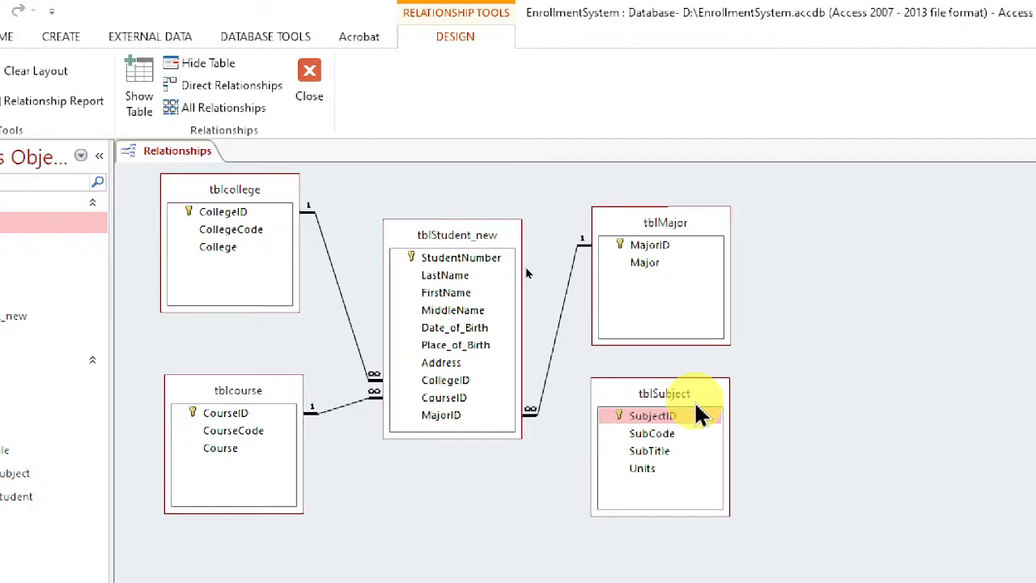
pyautogui.moveTo(676, 399)
pyautogui.mouseDown()
pyautogui.moveTo(669, 409)
pyautogui.moveTo(684, 403)
pyautogui.mouseUp()
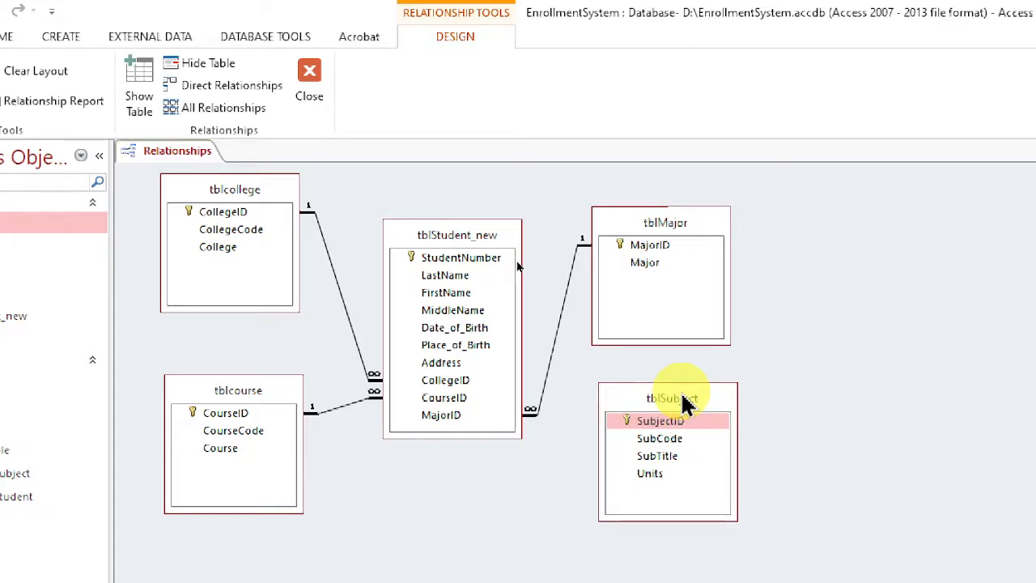
pyautogui.moveTo(662, 405); pyautogui.dragTo(656, 389)
pyautogui.press('Delete')
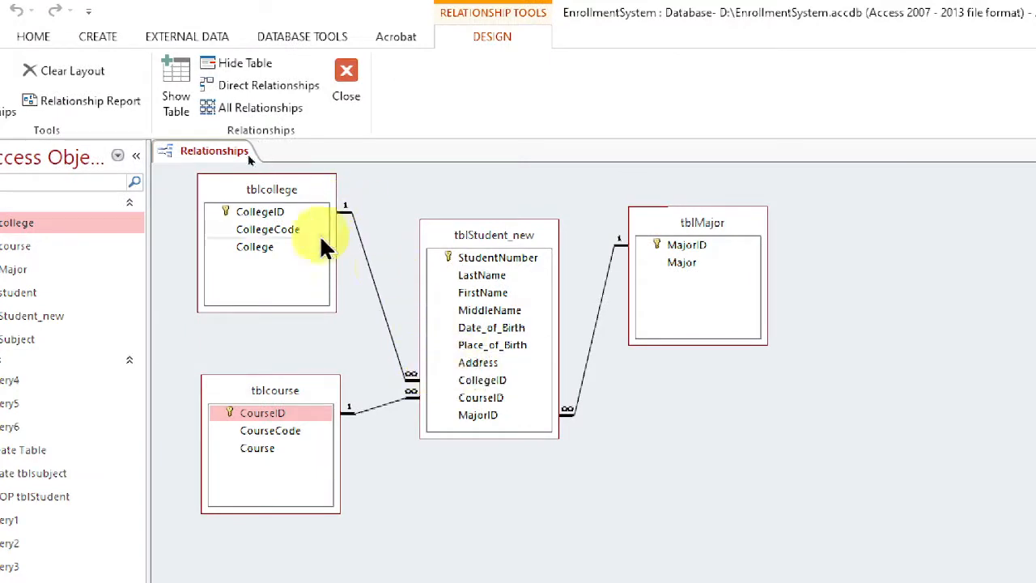
# Examine the CollegeID link between tblcollege and tblStudent_new, and close the Relationships layout.
pyautogui.click(255, 217)
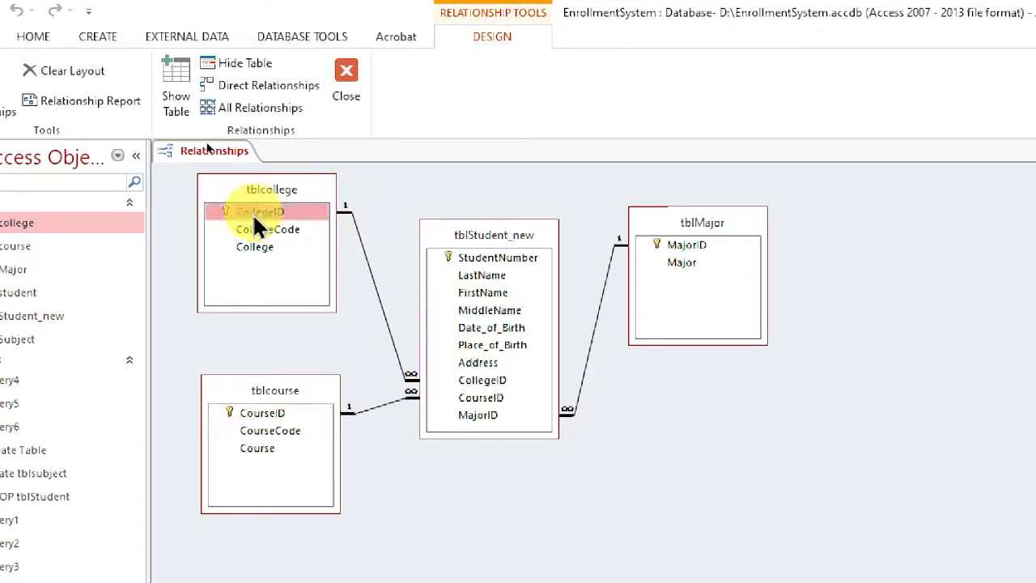
pyautogui.click(485, 381)
pyautogui.click(356, 235)
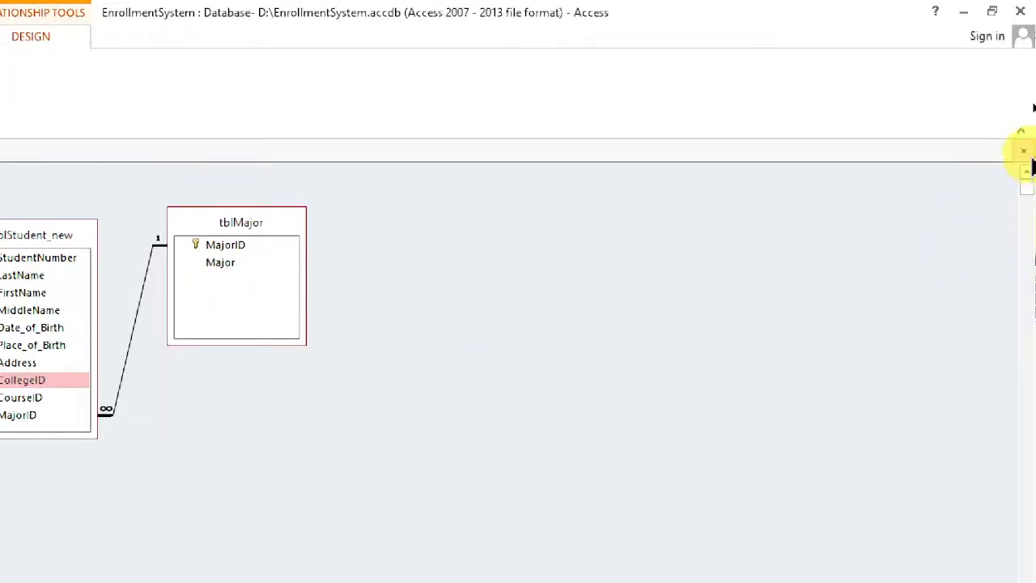
pyautogui.click(1024, 150)
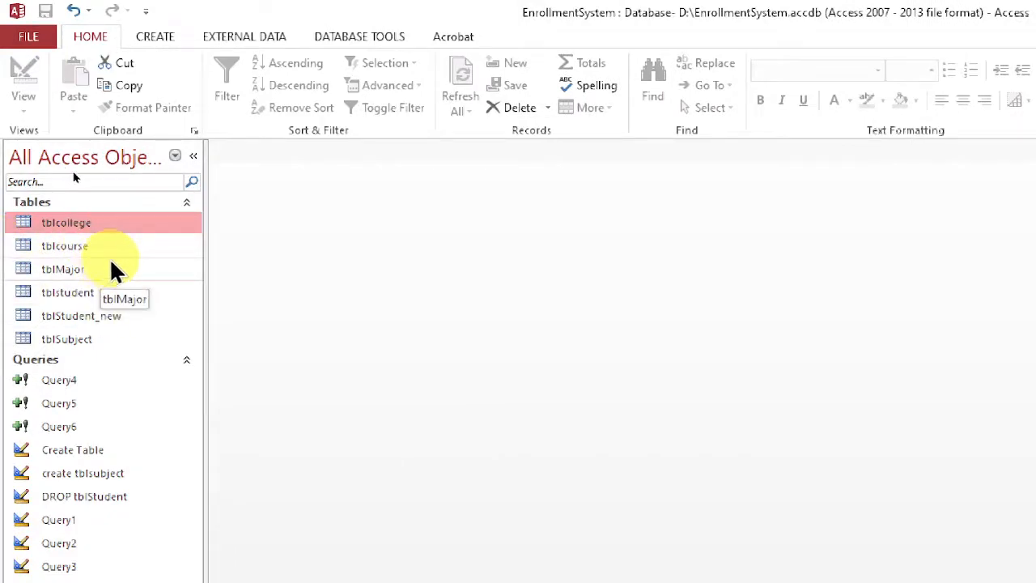
# Run the qryStudents query, examine the College, Course and Major shown for the student records, and close it.
pyautogui.click(102, 226)
pyautogui.click(86, 274)
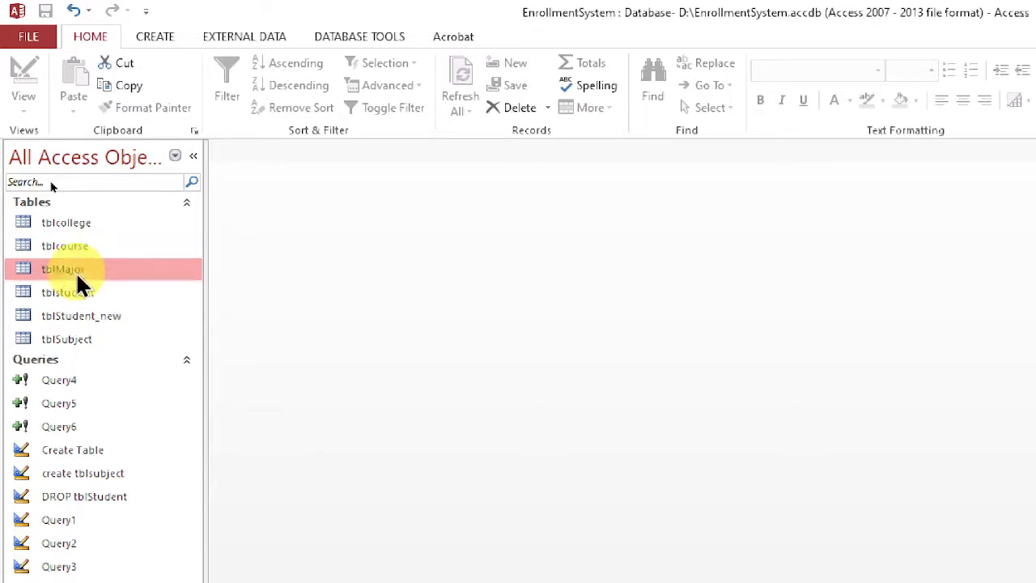
pyautogui.click(82, 317)
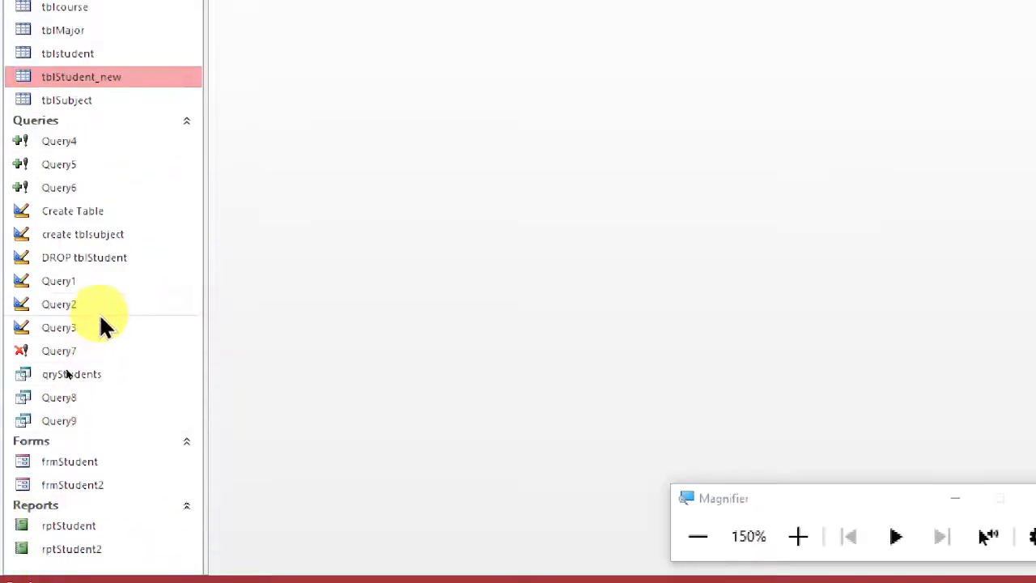
pyautogui.doubleClick(77, 377)
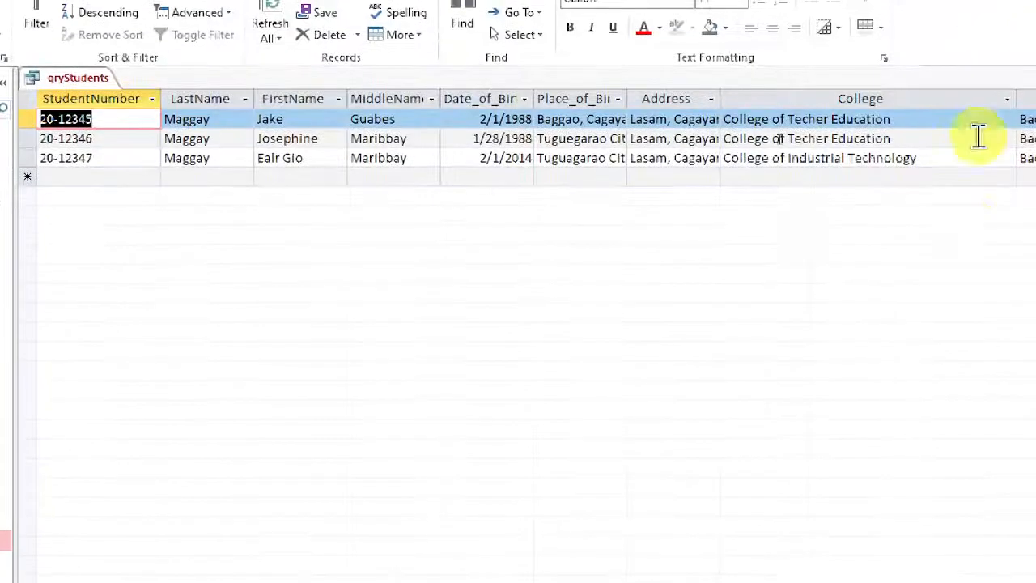
pyautogui.click(749, 159)
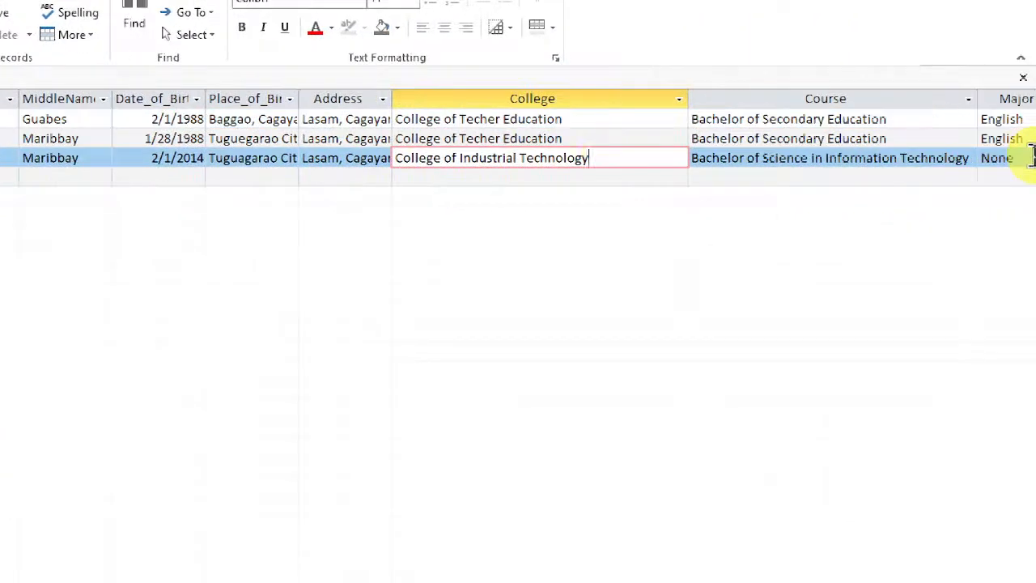
pyautogui.click(1029, 158)
pyautogui.click(1028, 138)
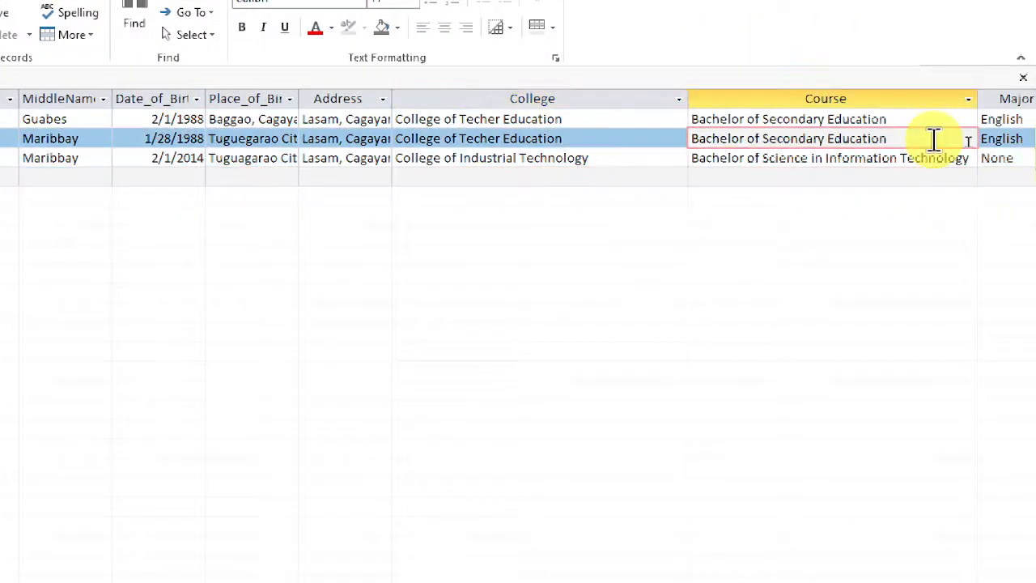
pyautogui.click(1019, 63)
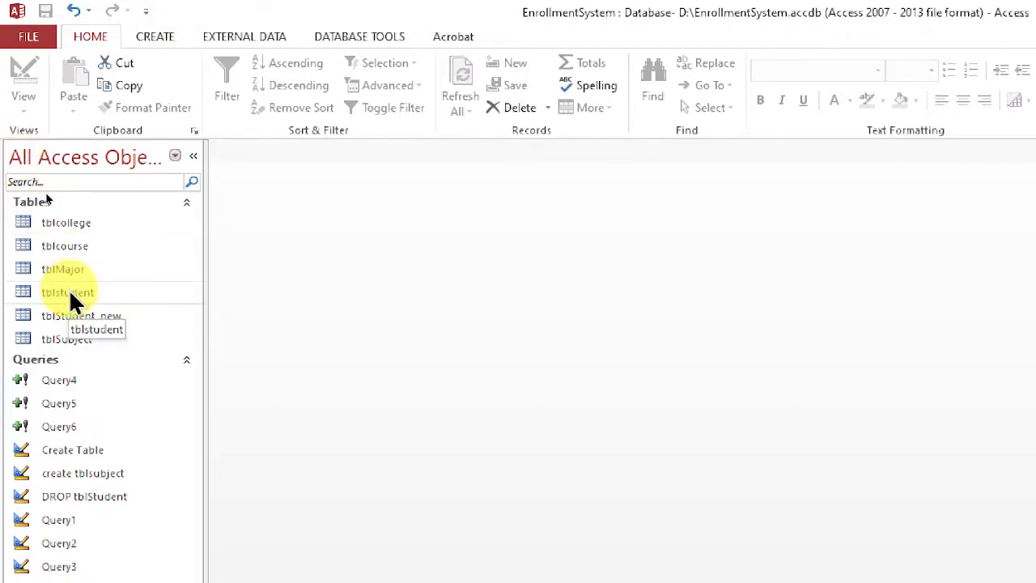
# Reopen the Relationships layout to review the links between the tables, and close it.
pyautogui.click(370, 37)
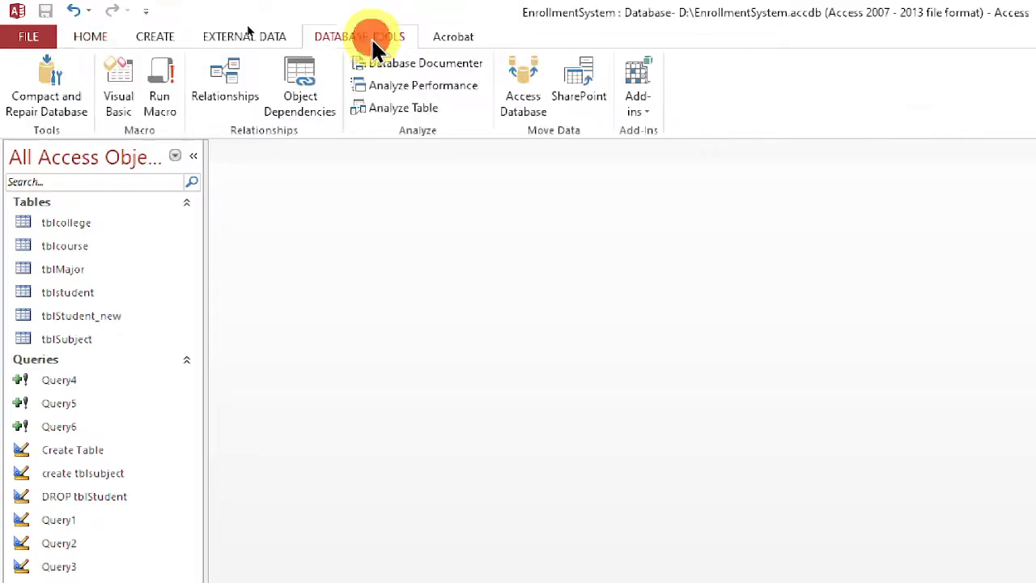
pyautogui.click(214, 85)
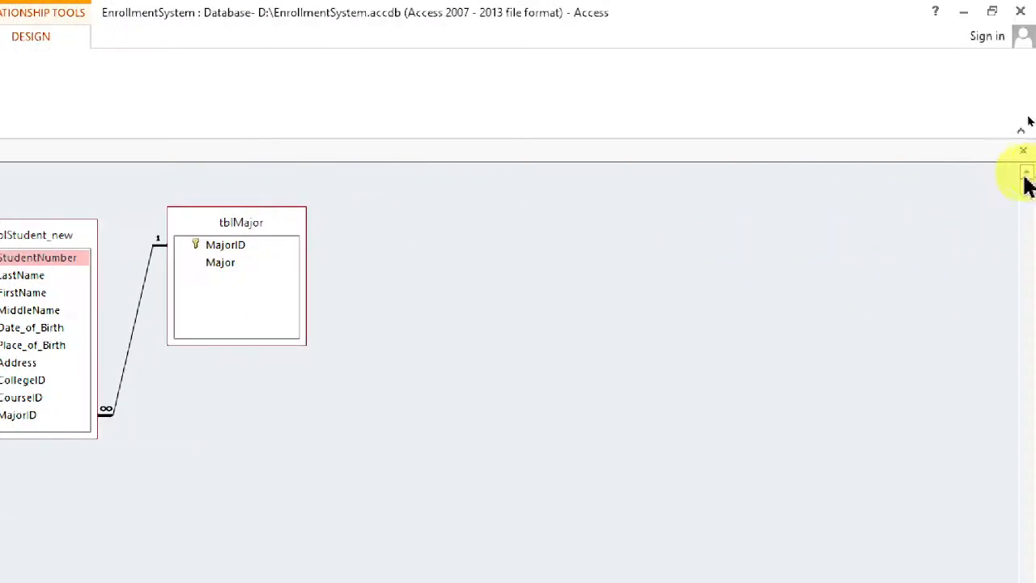
pyautogui.click(1024, 152)
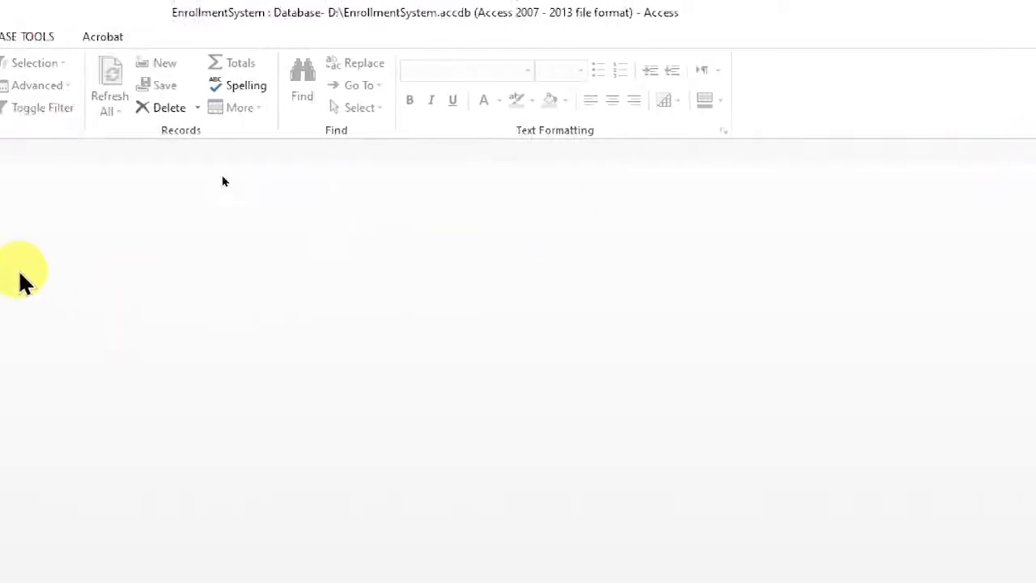